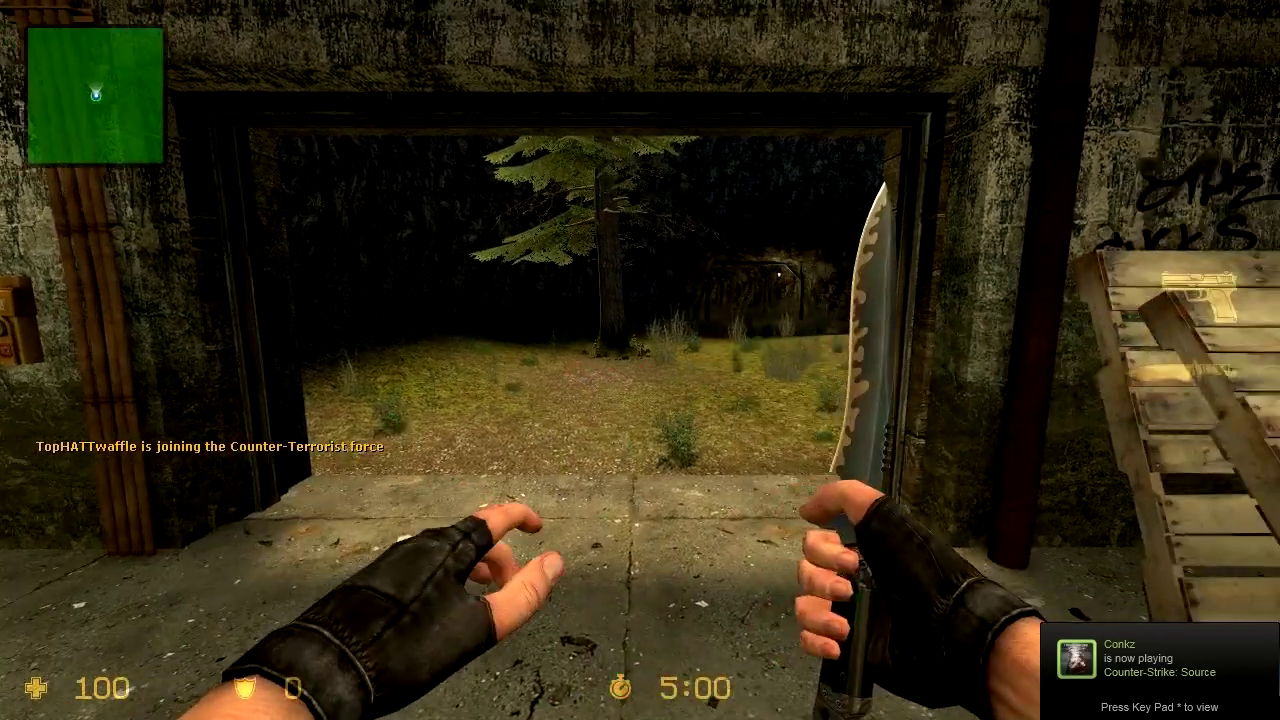
pyautogui.press('w')
pyautogui.press('w')
pyautogui.press('s')
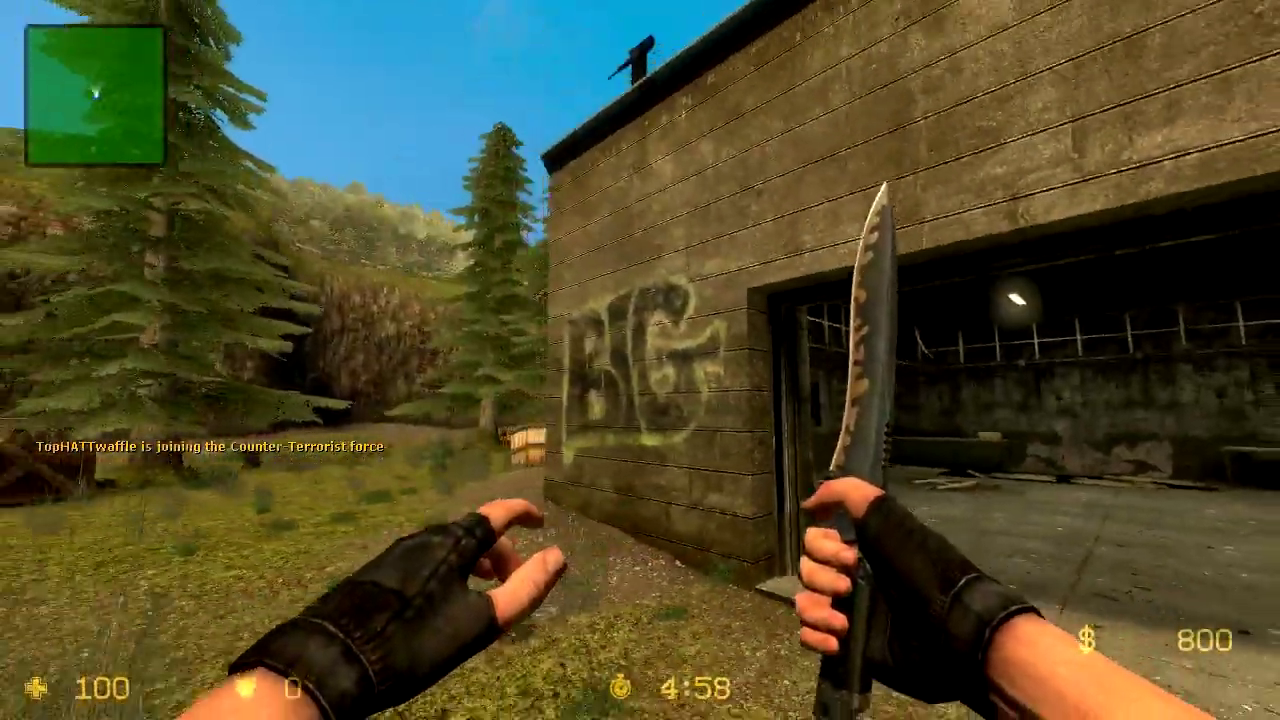
pyautogui.press('w')
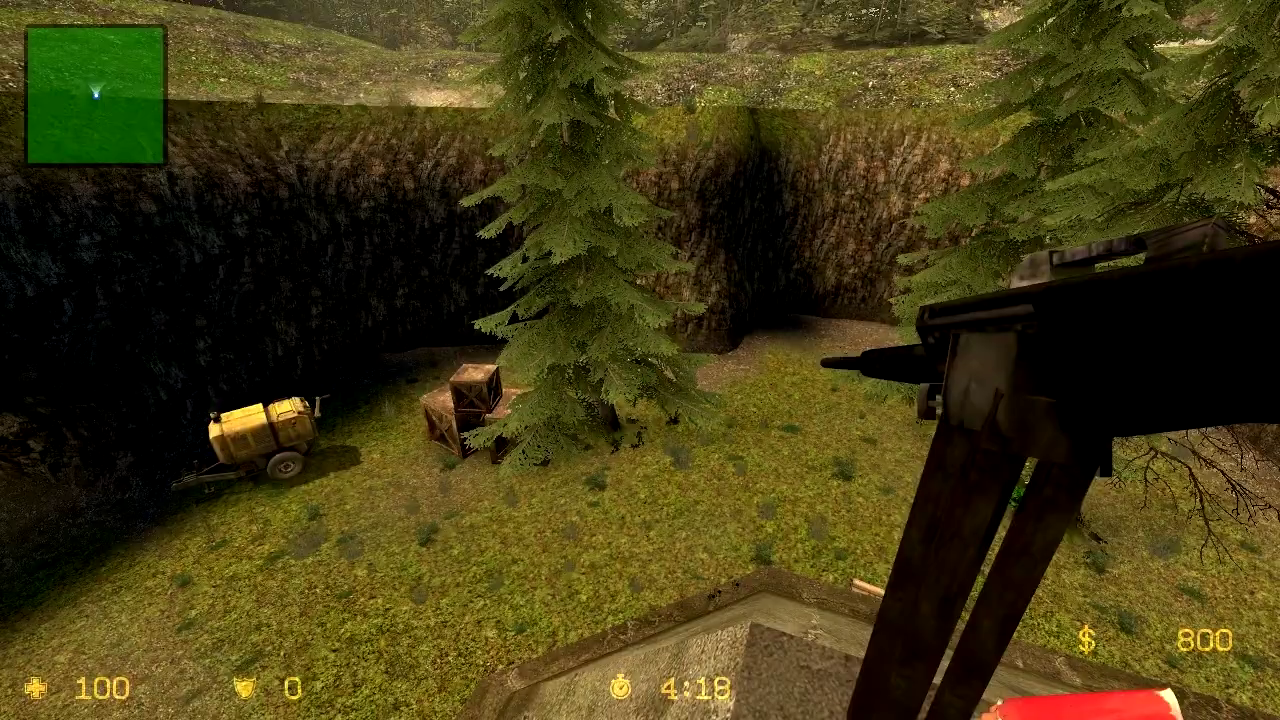
pyautogui.press('e')
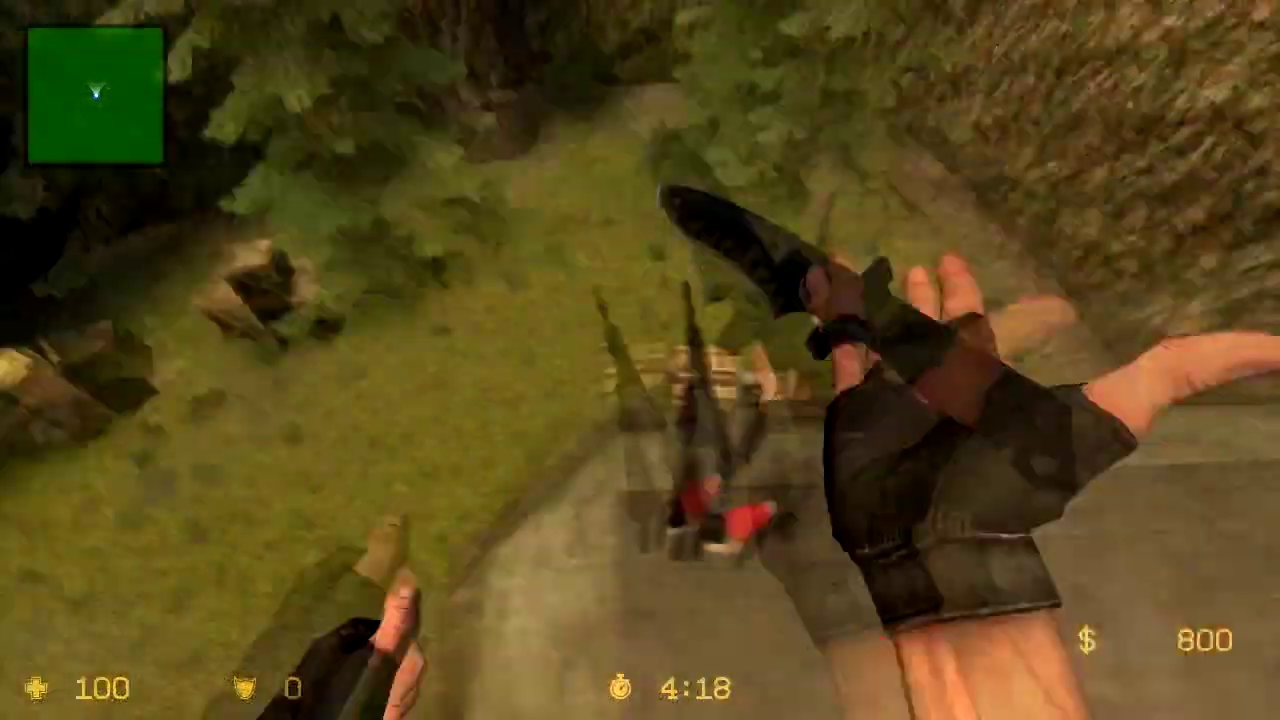
pyautogui.press('Escape')
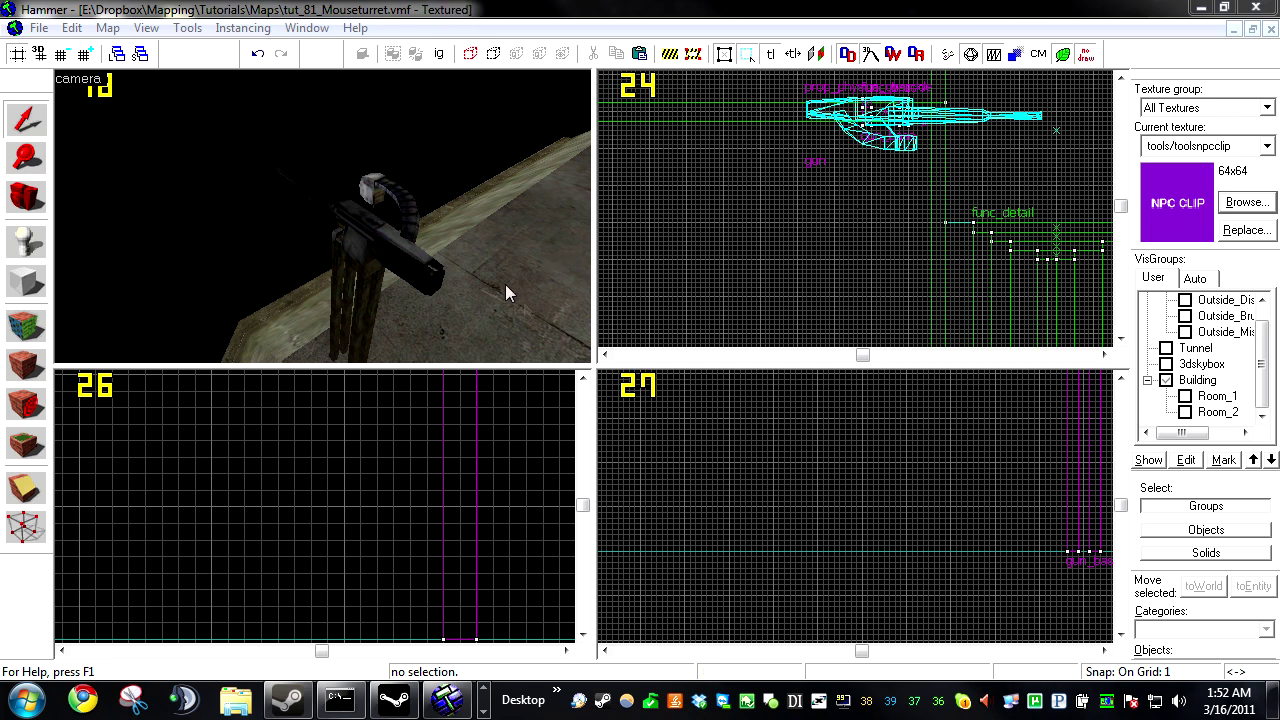
# Step: Move the gun prop off its base in the top view
pyautogui.press('z')
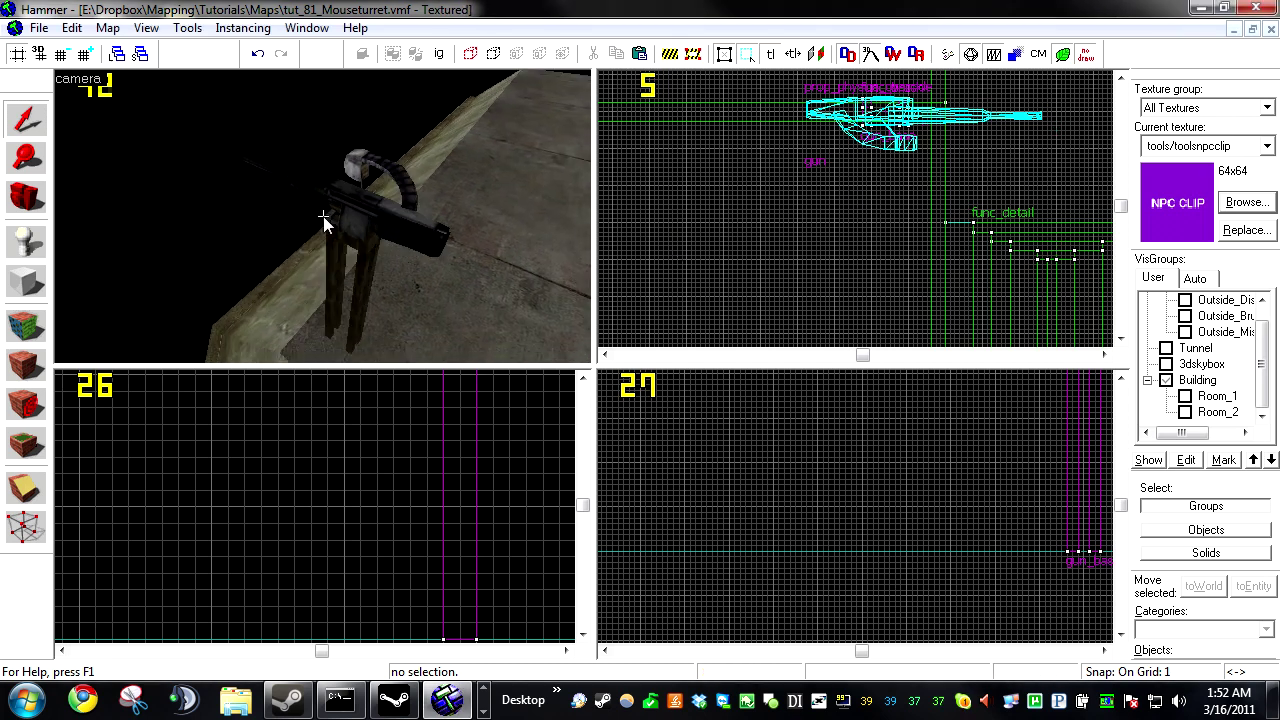
pyautogui.press('z')
pyautogui.click(387, 209)
pyautogui.scroll(-2, 822, 226)
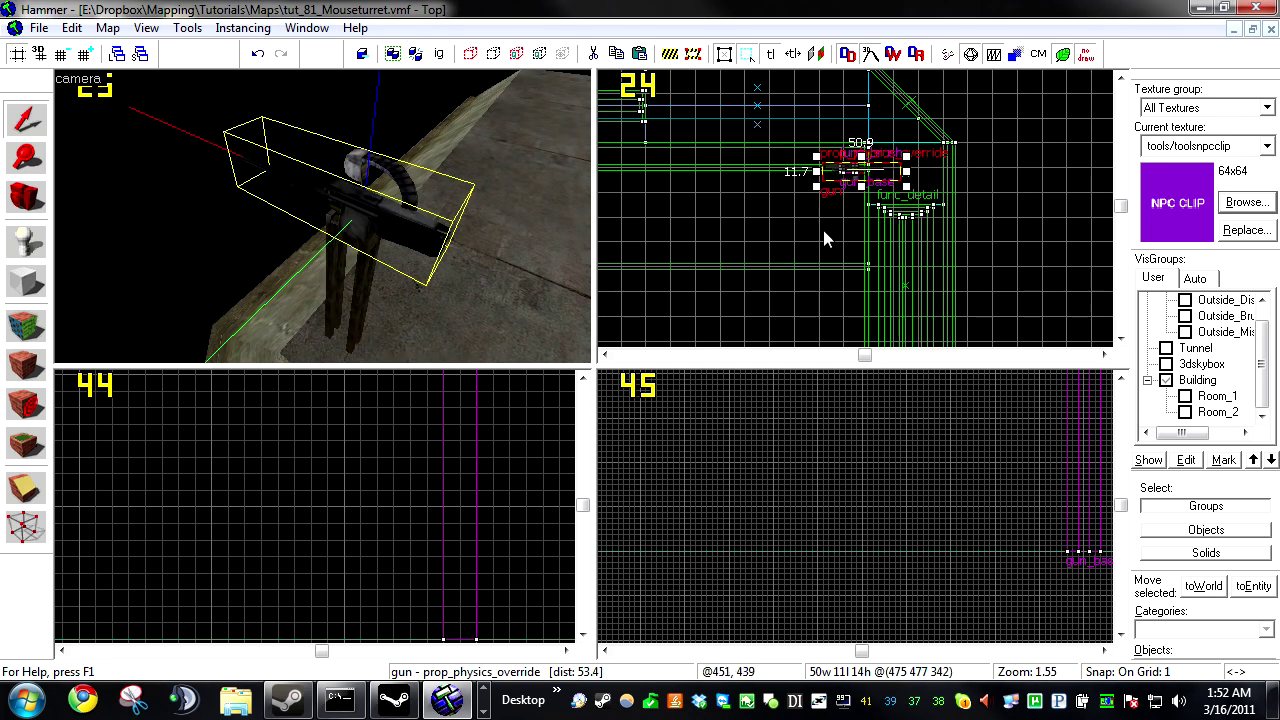
pyautogui.scroll(2, 852, 167)
pyautogui.moveTo(852, 167); pyautogui.dragTo(846, 112)
pyautogui.click(752, 260)
# Step: Select the gun_base brush under the gun and inspect it up close in the camera and front views
pyautogui.press('z')
pyautogui.press('w')
pyautogui.press('s')
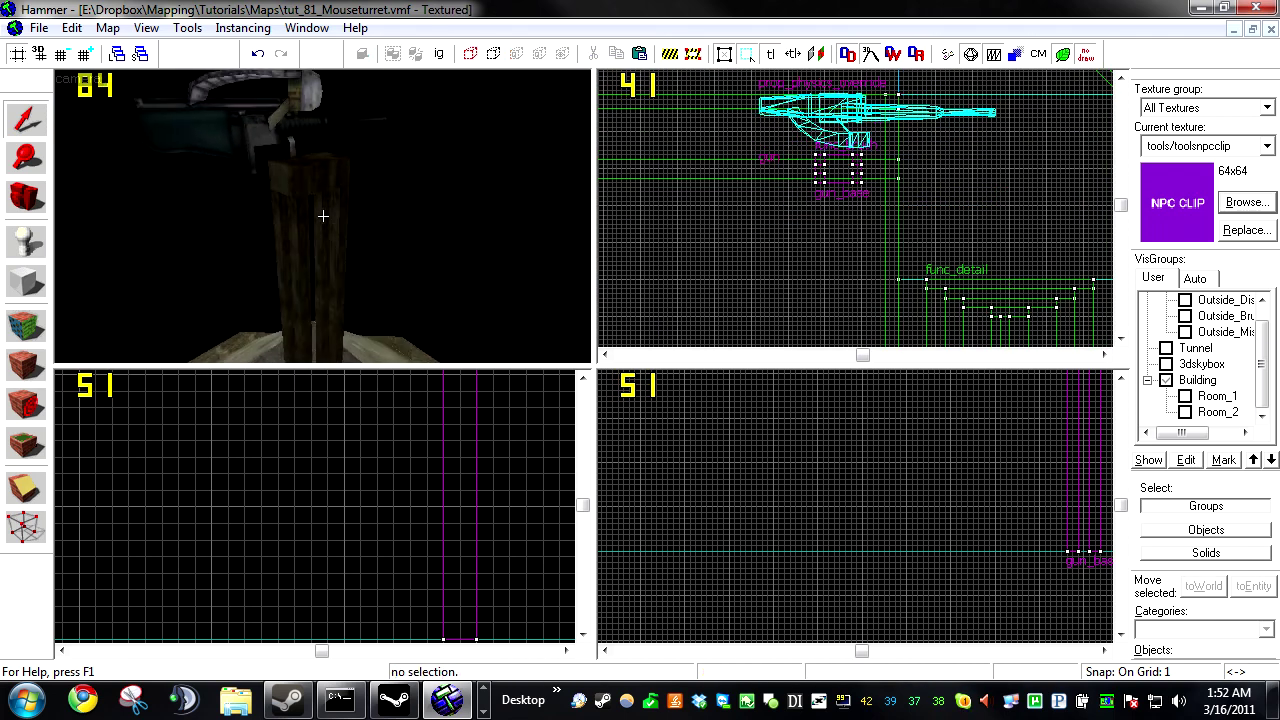
pyautogui.press('z')
pyautogui.click(326, 208)
pyautogui.scroll(-4, 847, 546)
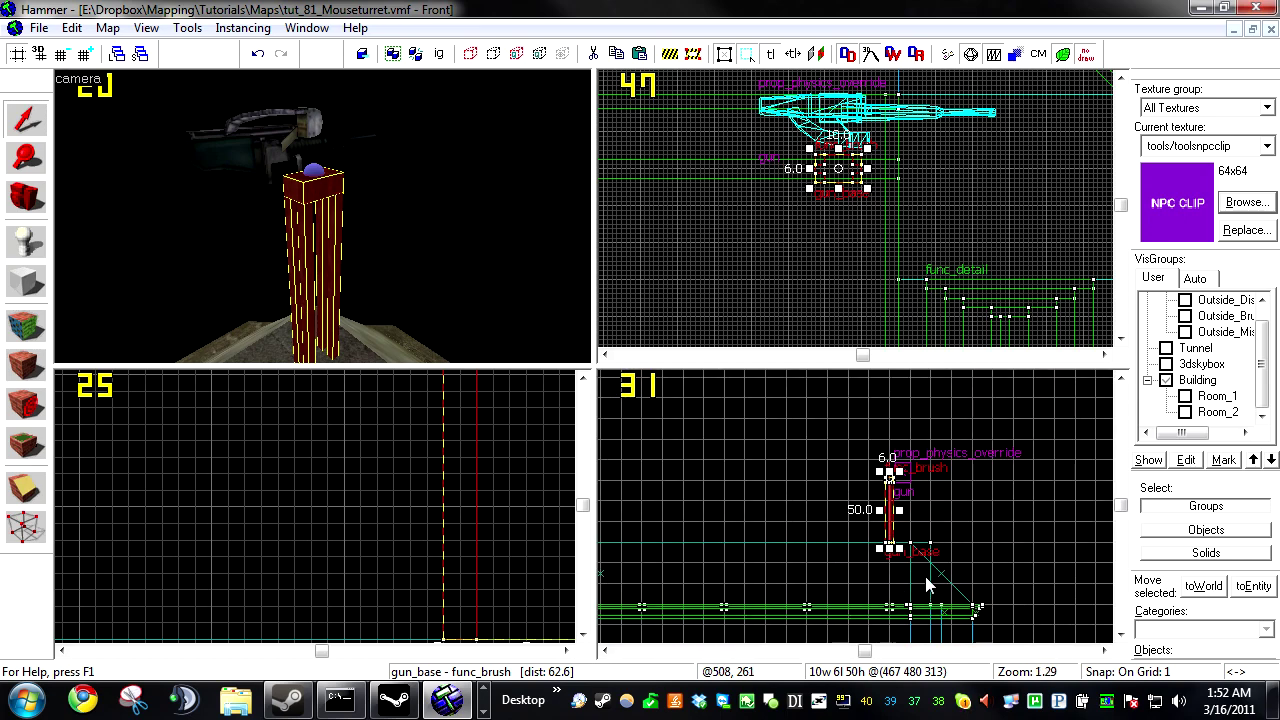
pyautogui.scroll(8, 920, 577)
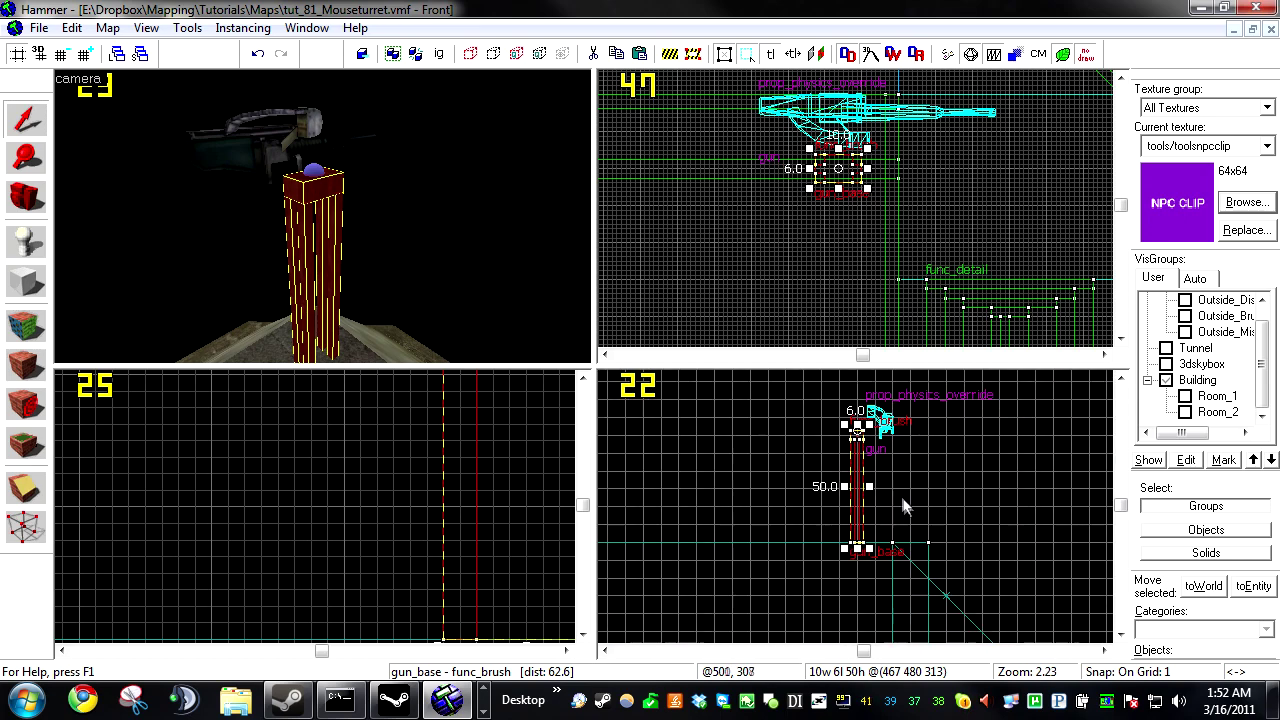
pyautogui.scroll(3, 880, 428)
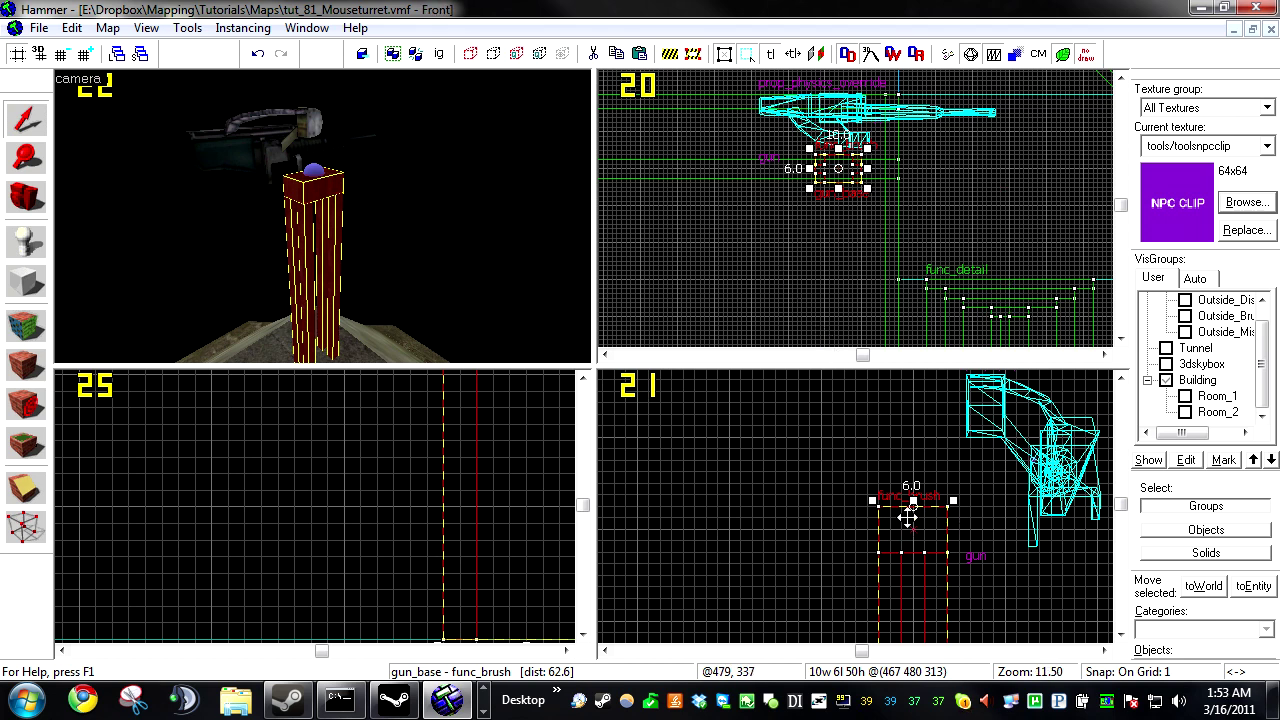
# Step: Review the flags of the gun's prop_physics_override entity, leaving them as they are
pyautogui.click(345, 138)
pyautogui.hotkey('alt', 'Return')
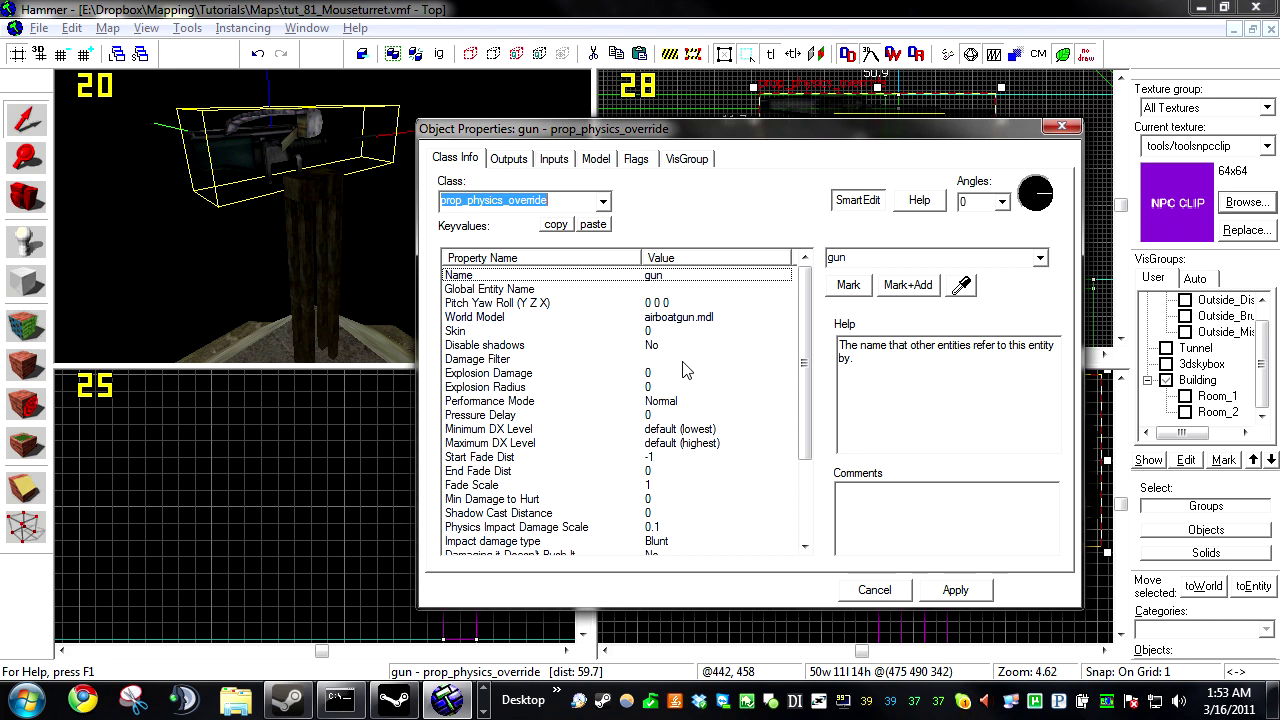
pyautogui.click(636, 160)
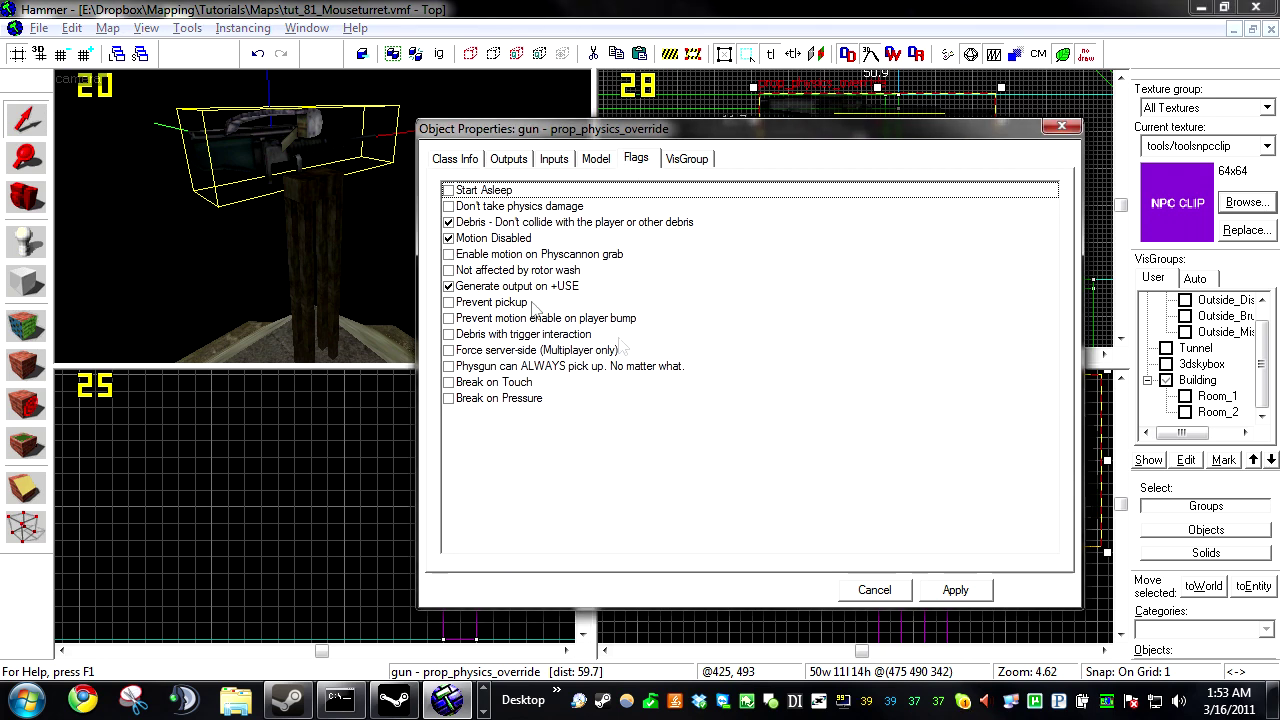
pyautogui.click(955, 590)
pyautogui.click(874, 590)
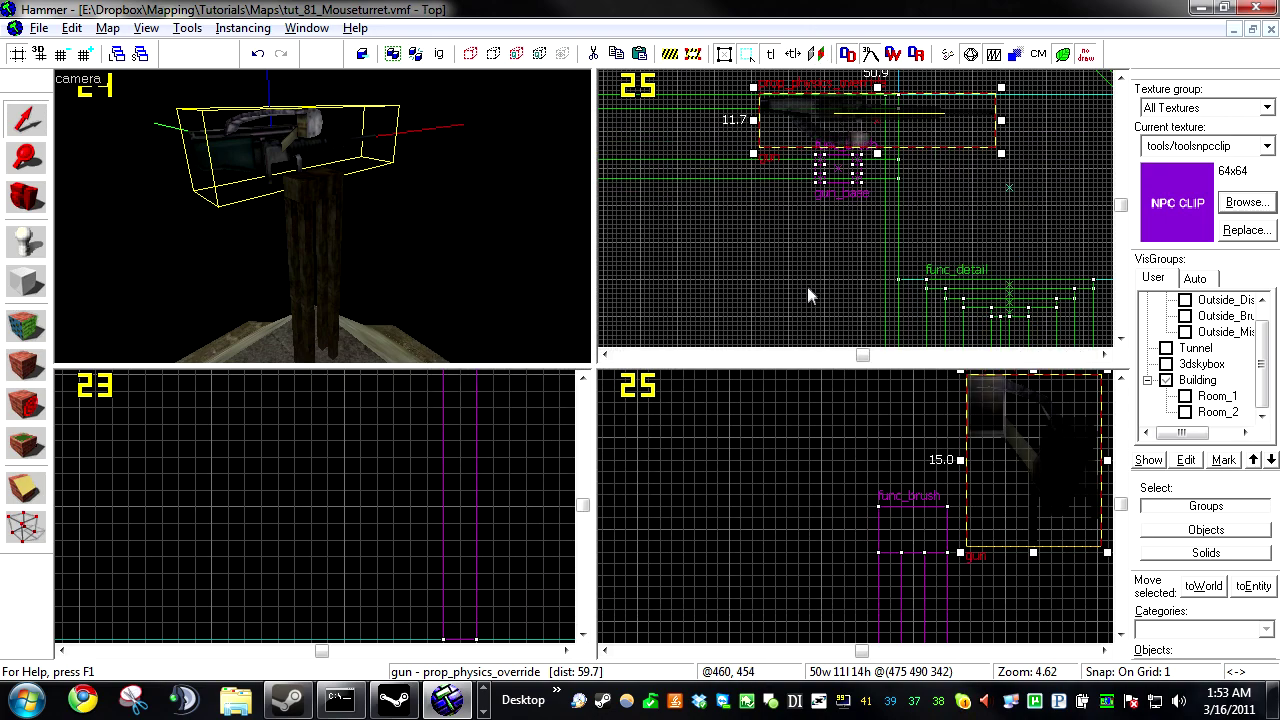
# Step: Move the gun prop back onto its base in the top view
pyautogui.scroll(3, 830, 124)
pyautogui.moveTo(834, 126); pyautogui.dragTo(837, 276)
pyautogui.scroll(1, 909, 543)
# Step: Examine the mounted gun and its platform from several camera angles, including in the enlarged 3D view
pyautogui.press('z')
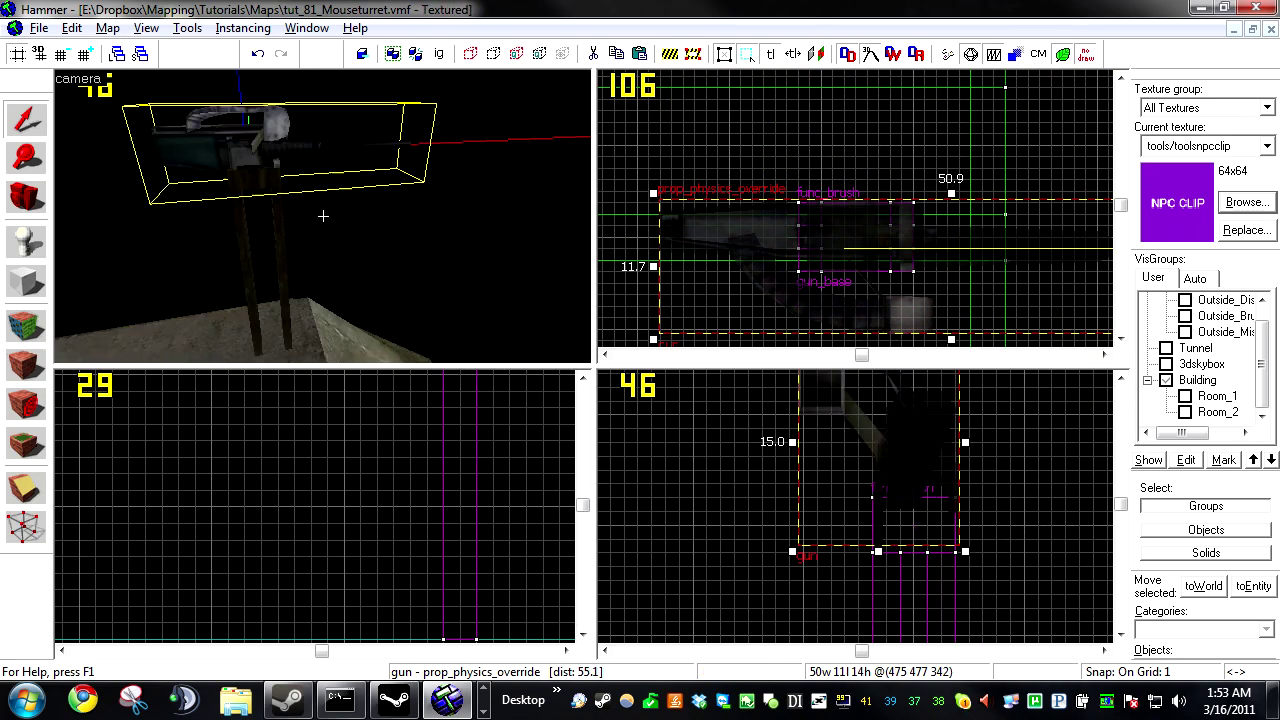
pyautogui.press('s')
pyautogui.press('z')
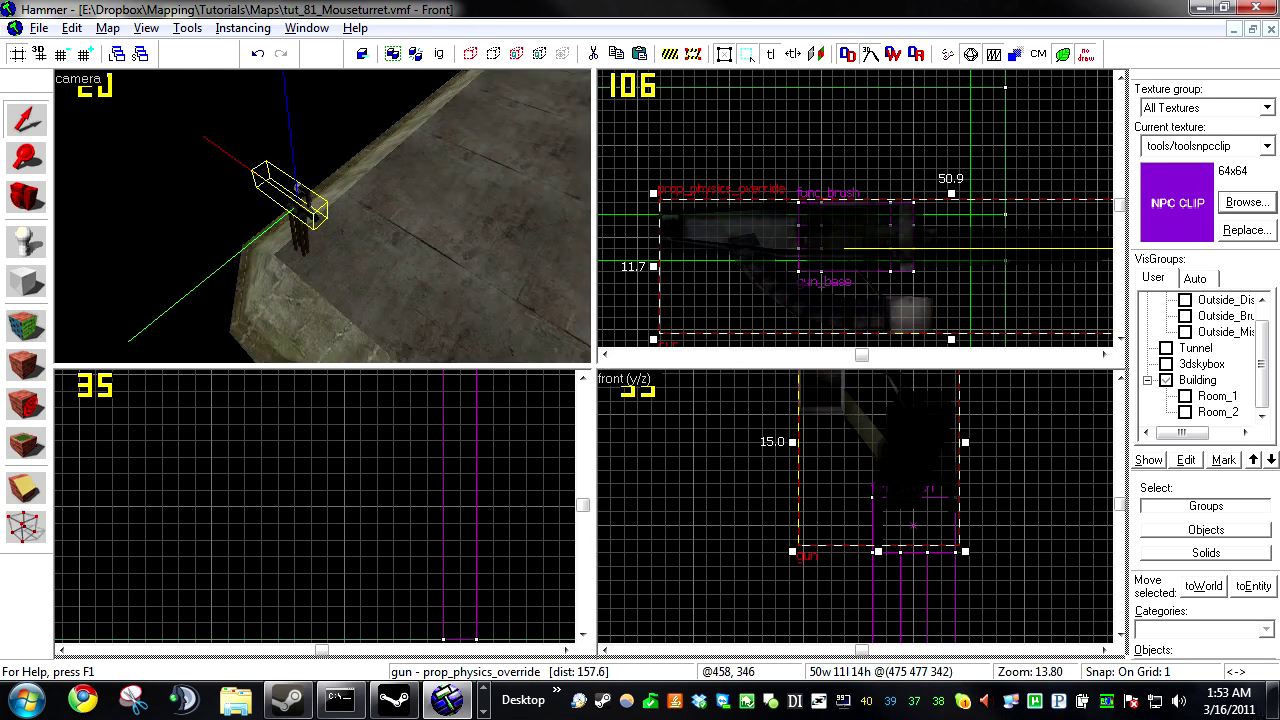
pyautogui.hotkey('shift', 'z')
pyautogui.press('z')
pyautogui.press('w')
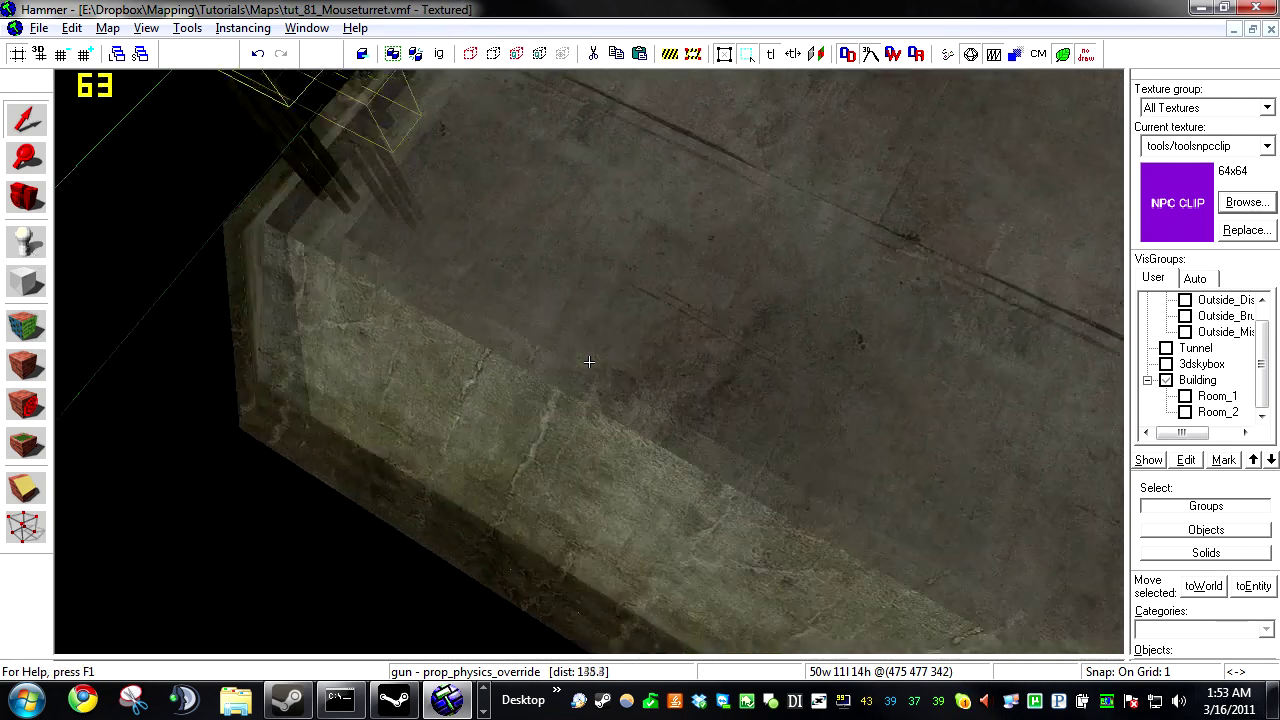
pyautogui.press('s')
pyautogui.press('z')
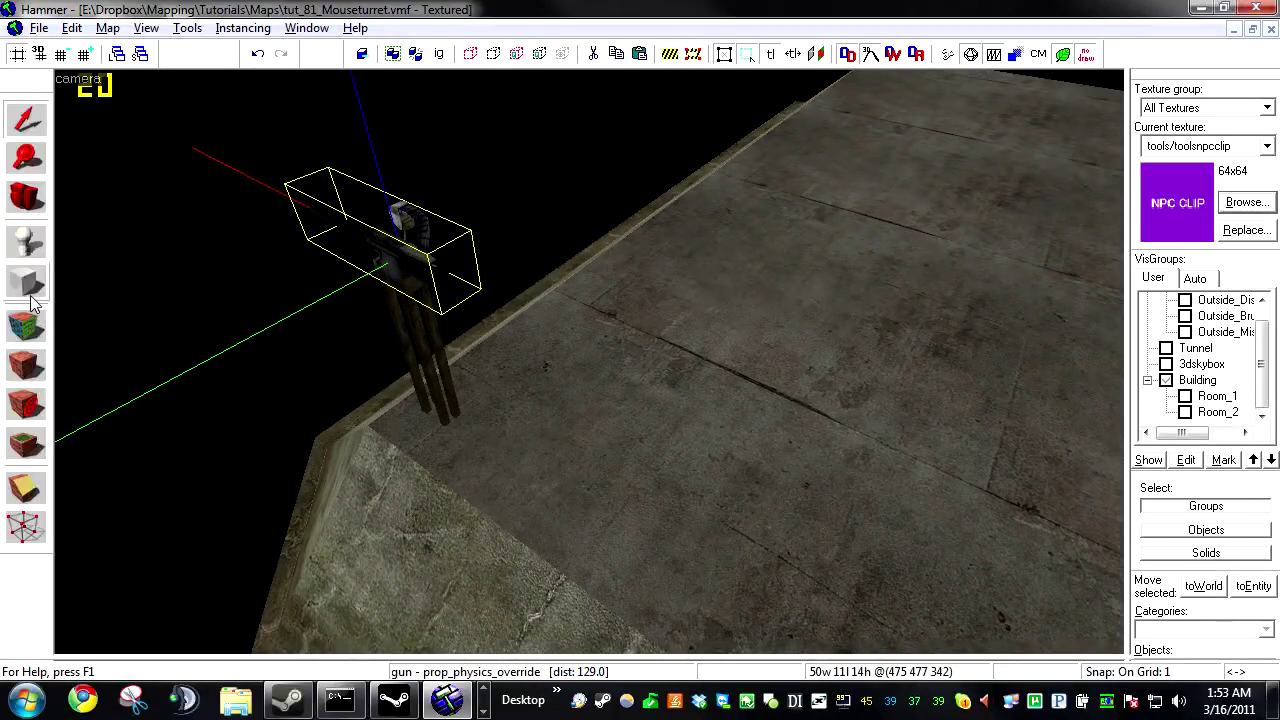
# Step: Create a thin tools/toolsnpcclip block of 1 × 5 × 15 units at the rear end of the gun
pyautogui.click(30, 292)
pyautogui.hotkey('shift', 'z')
pyautogui.scroll(-2, 845, 222)
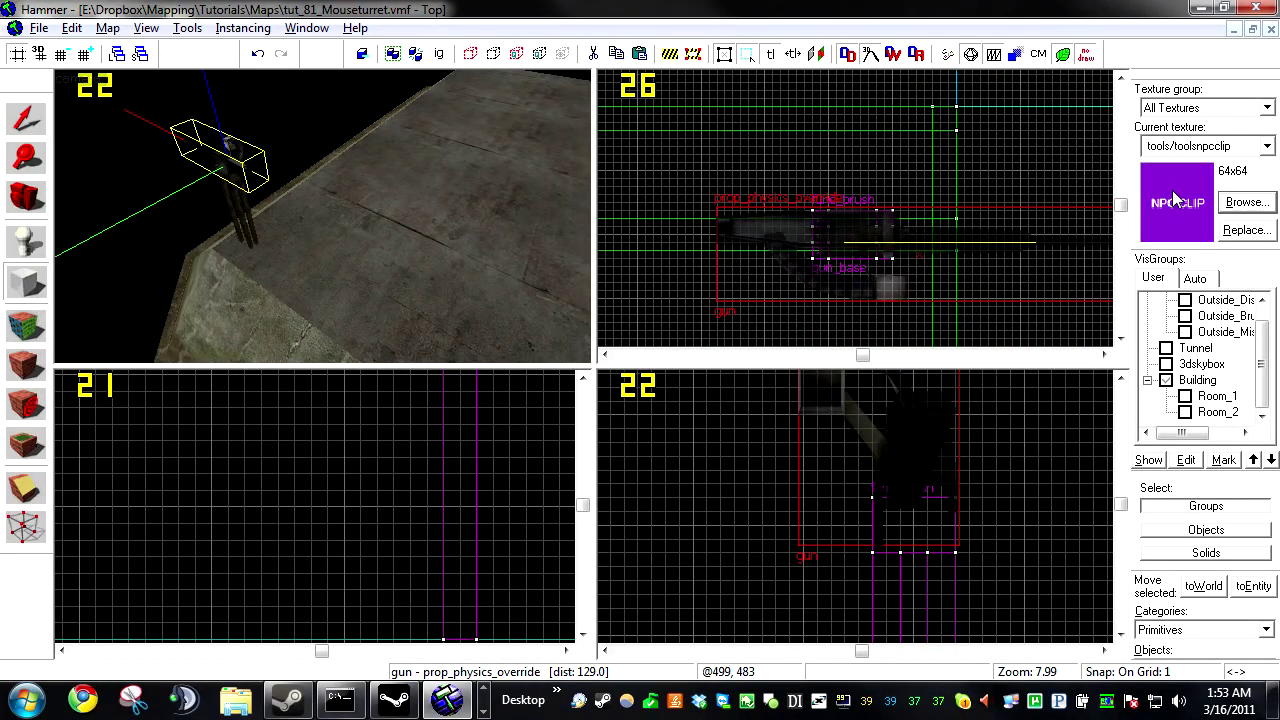
pyautogui.scroll(5, 754, 227)
pyautogui.moveTo(737, 196); pyautogui.dragTo(713, 284)
pyautogui.scroll(-2, 947, 560)
pyautogui.press('Return')
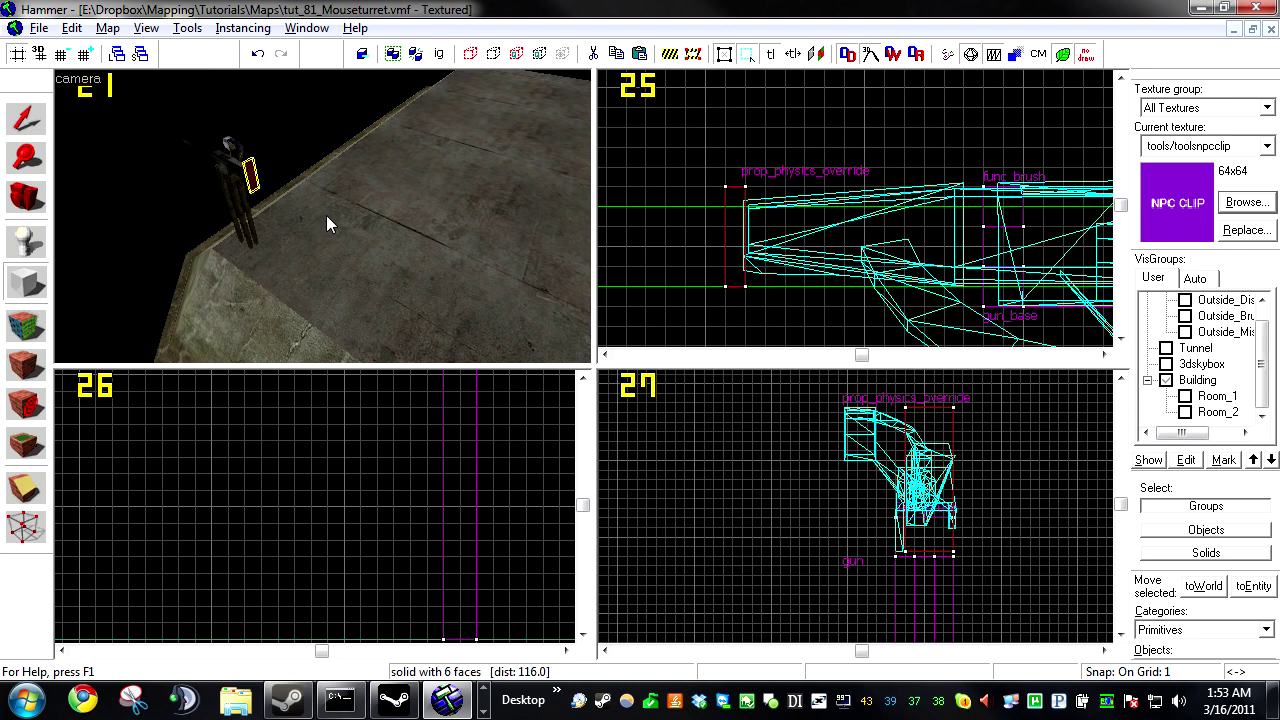
# Step: Tie the new block to an entity and set its class to func_button
pyautogui.press('z')
pyautogui.scroll(3, 323, 216)
pyautogui.hotkey('ctrl', 't')
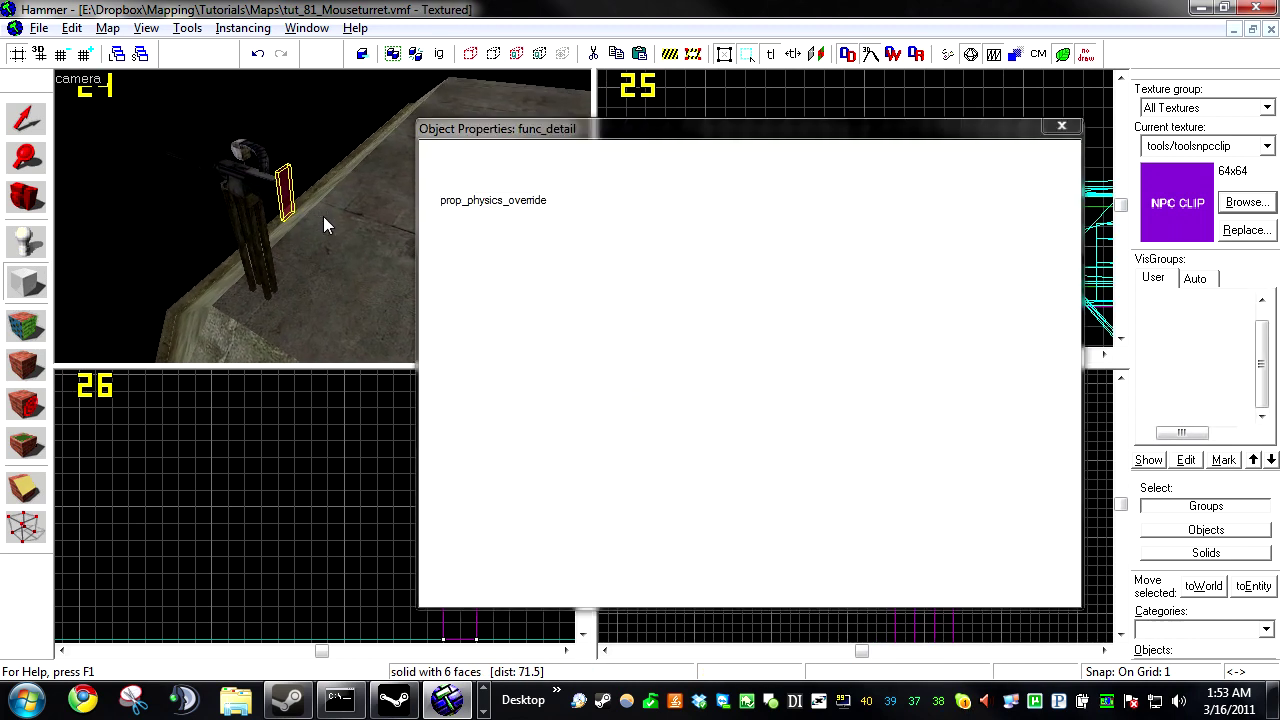
pyautogui.moveTo(537, 200); pyautogui.dragTo(470, 225)
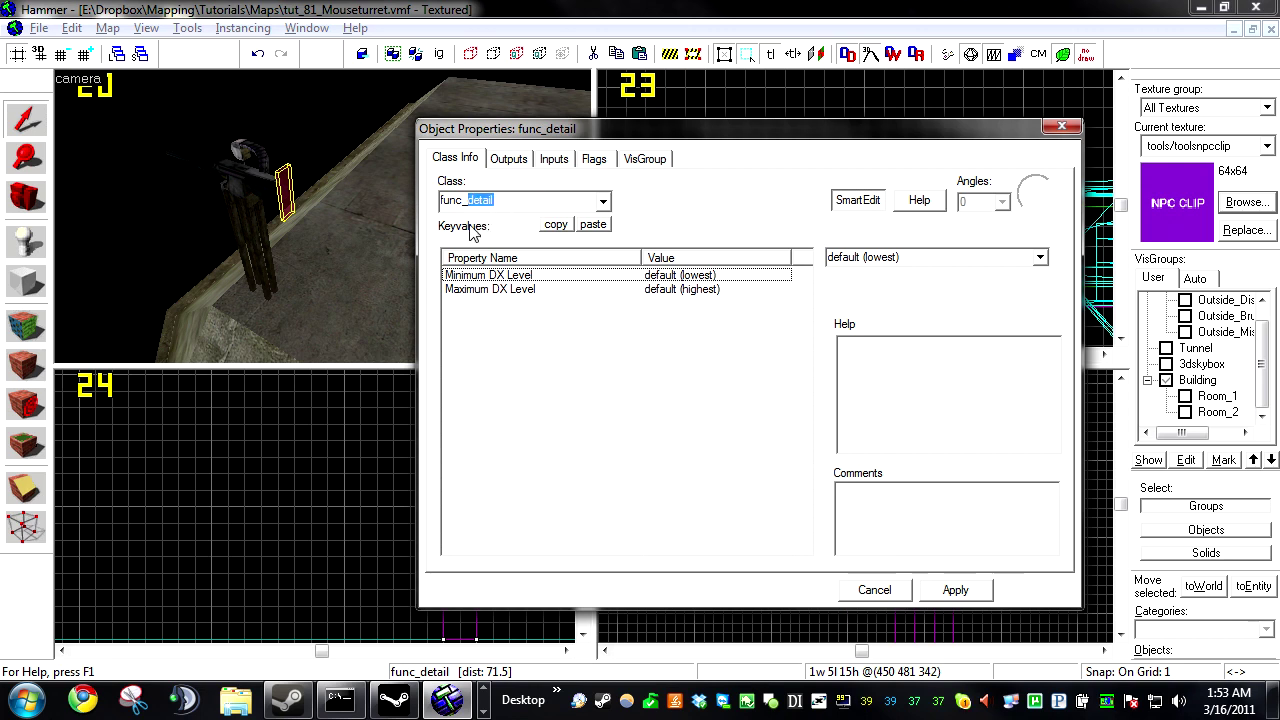
pyautogui.write('button')
pyautogui.press('Return')
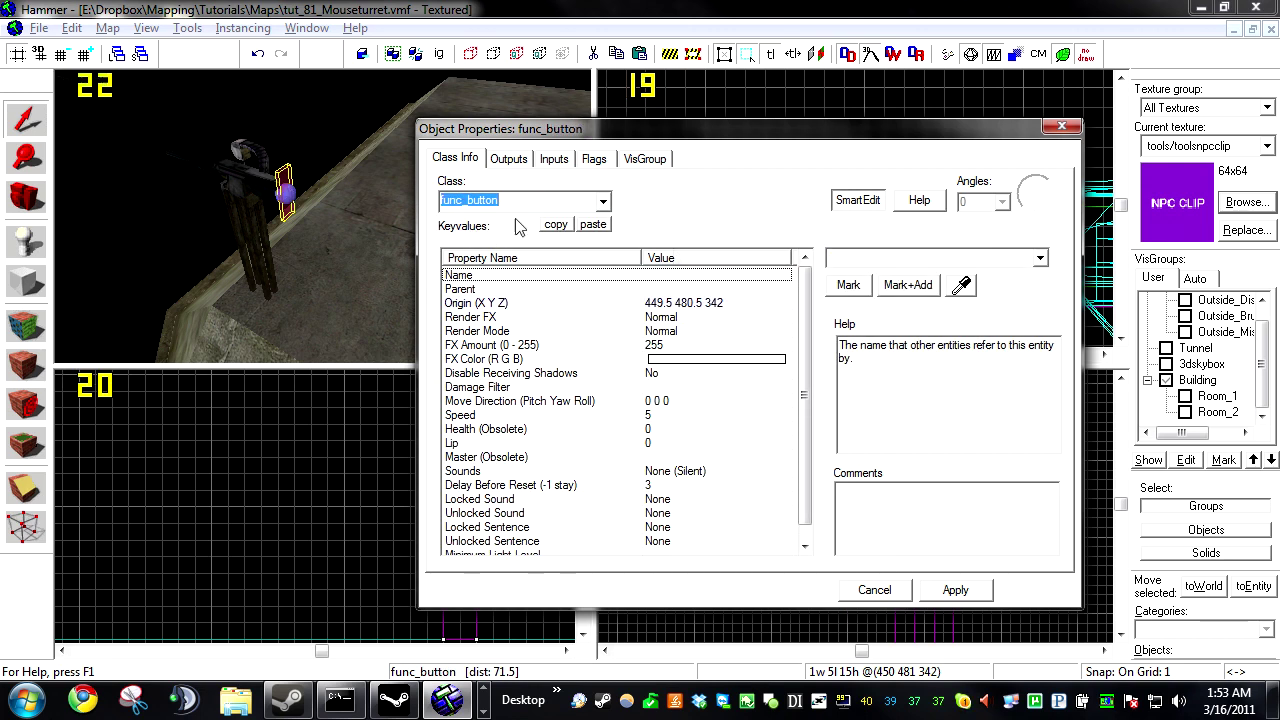
# Step: Name the button gun_button and set its parent to the gun prop
pyautogui.click(940, 259)
pyautogui.write('gun_')
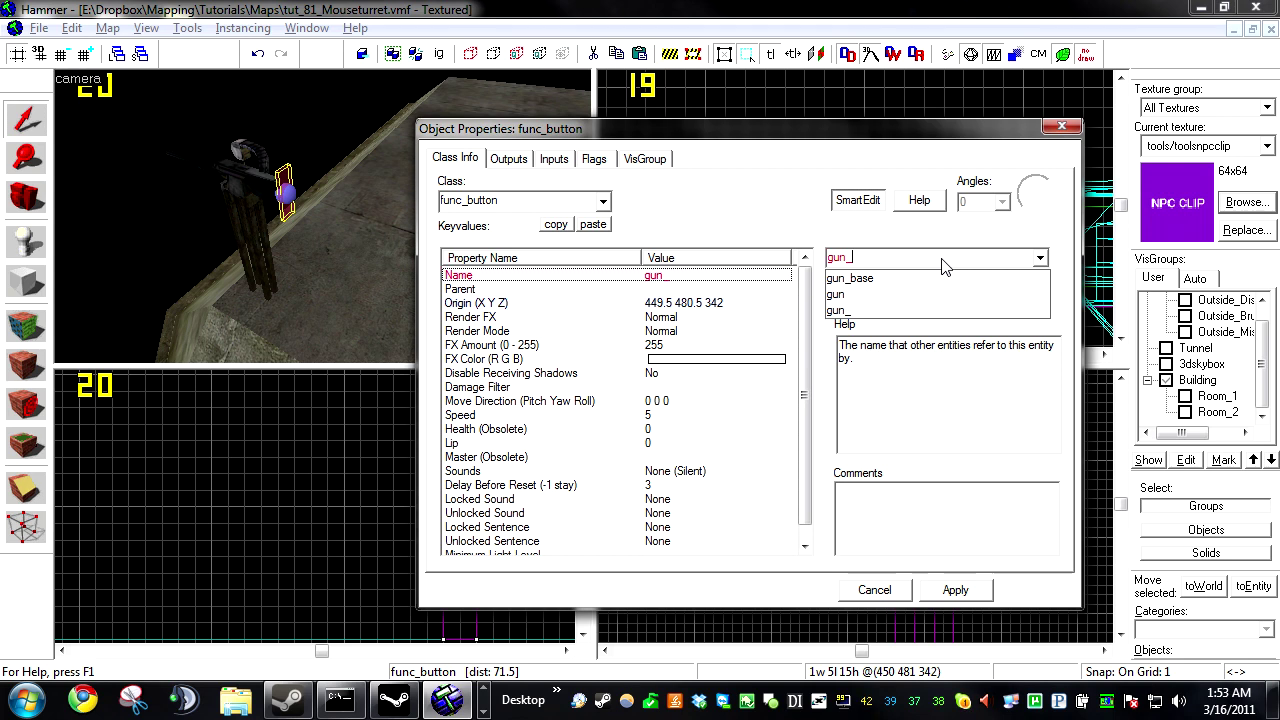
pyautogui.write('button')
pyautogui.press('Return')
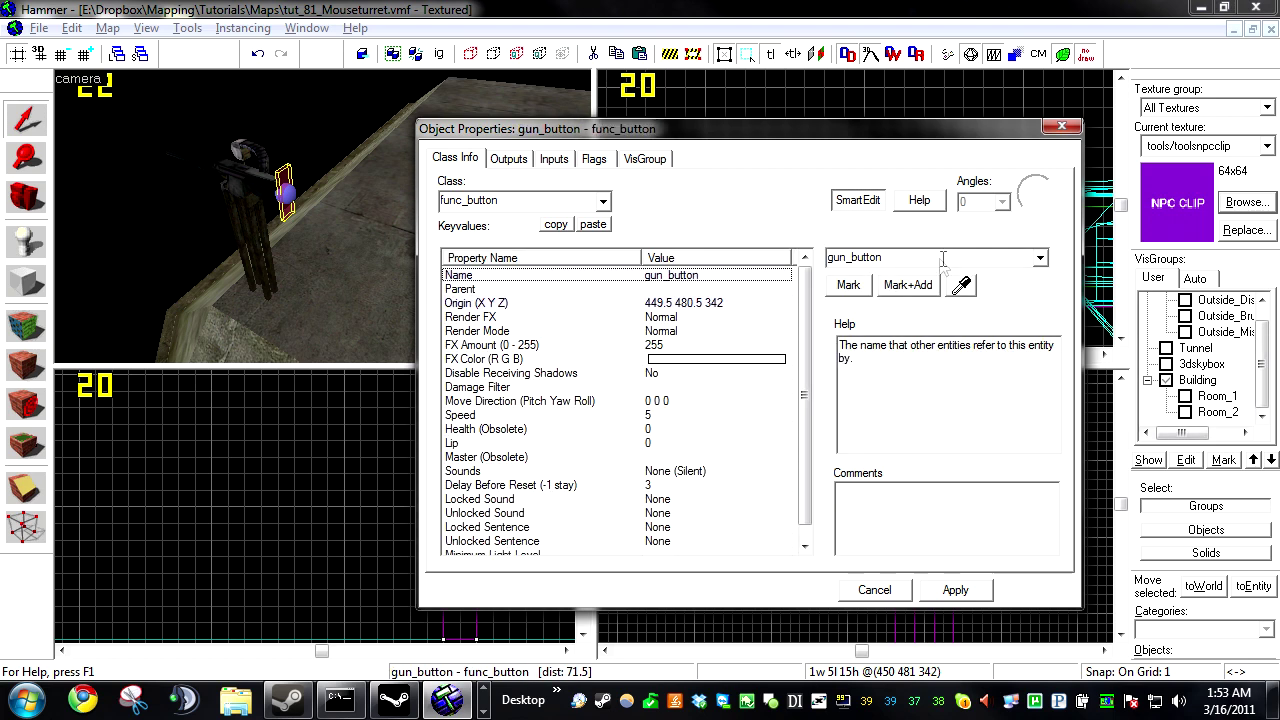
pyautogui.click(530, 290)
pyautogui.click(968, 286)
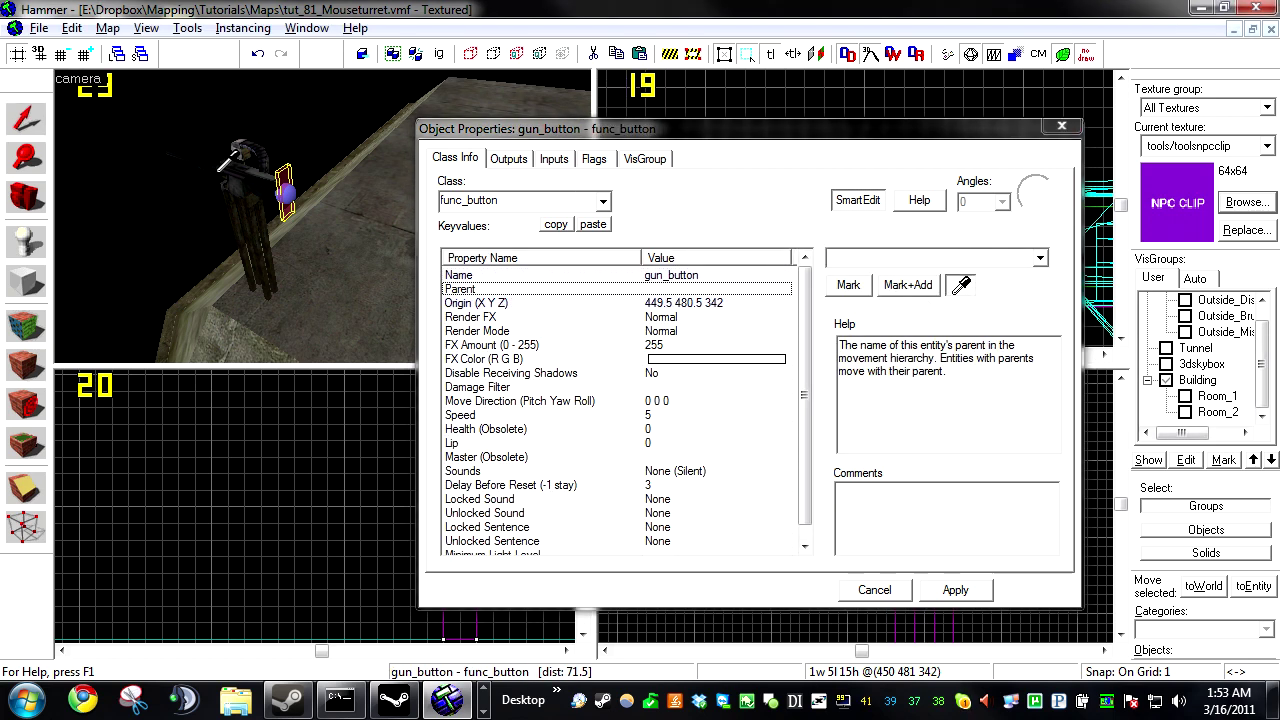
pyautogui.click(226, 173)
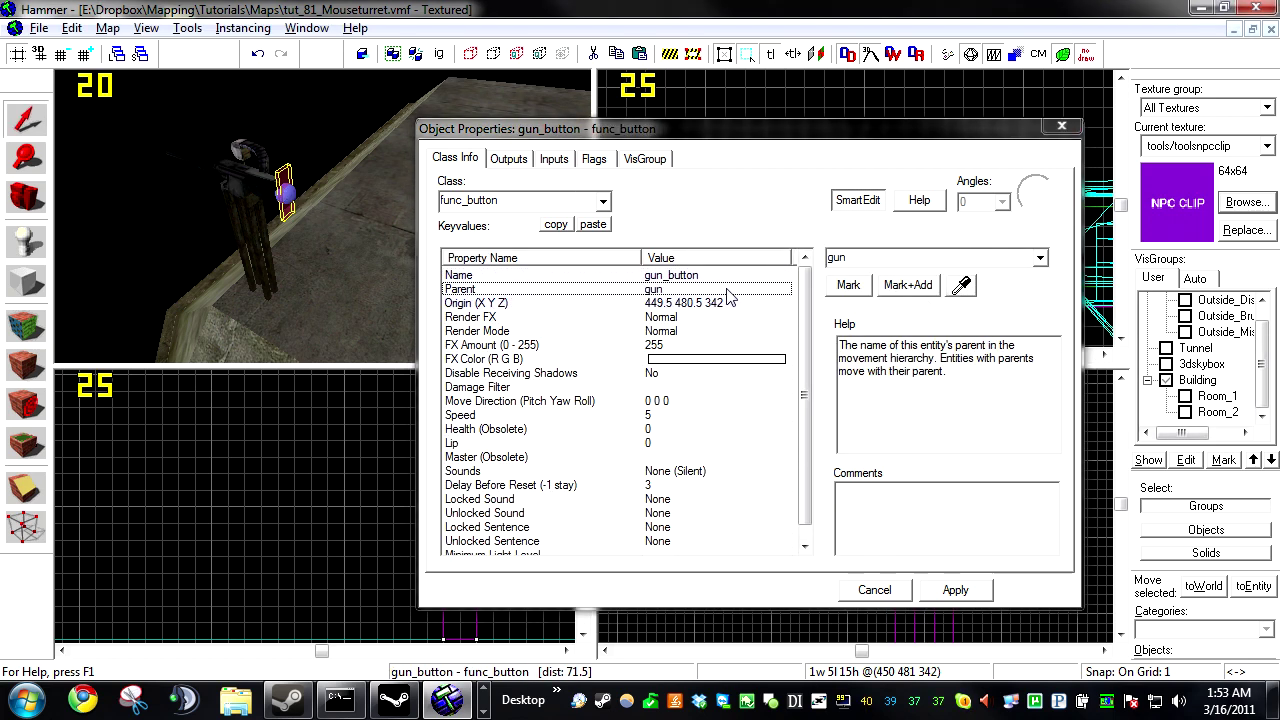
# Step: Enable the Don't move flag on gun_button, apply it and close its properties
pyautogui.click(594, 158)
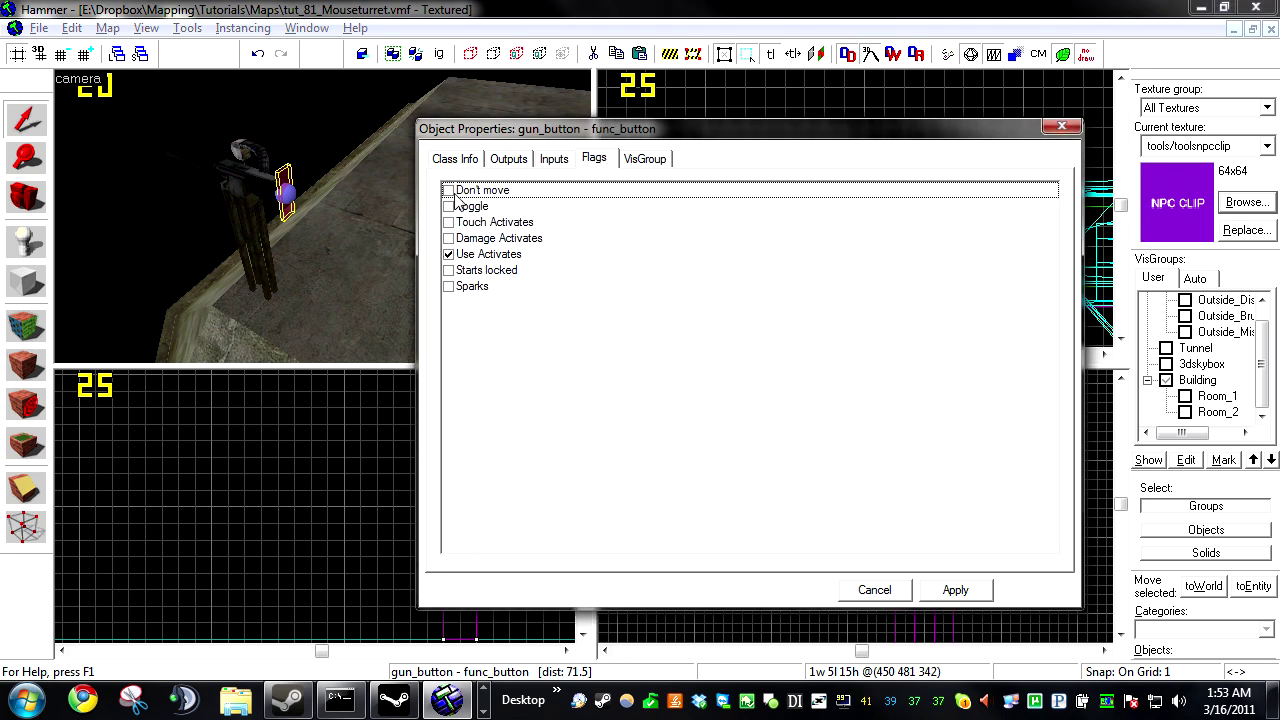
pyautogui.click(449, 190)
pyautogui.click(954, 590)
pyautogui.click(508, 159)
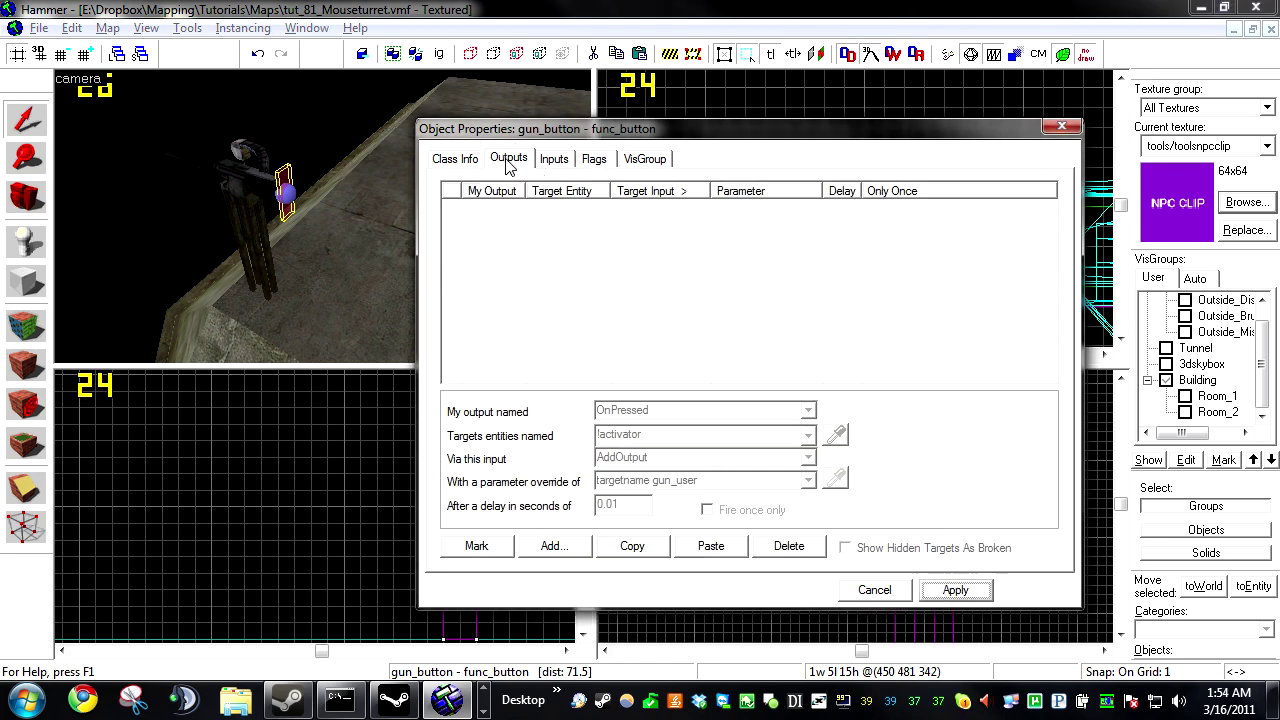
pyautogui.click(874, 590)
# Step: Place a logic_measure_movement entity on the platform beside the gun
pyautogui.click(25, 242)
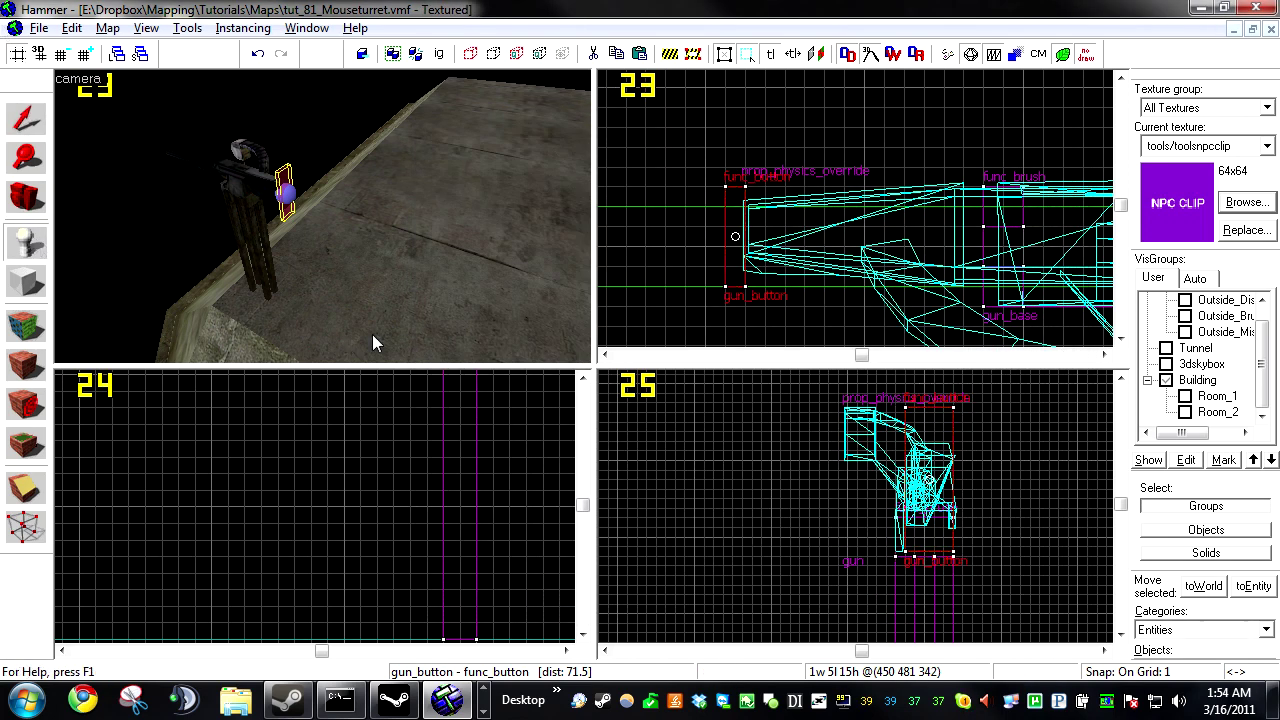
pyautogui.click(387, 350)
pyautogui.hotkey('alt', 'Return')
pyautogui.doubleClick(550, 199)
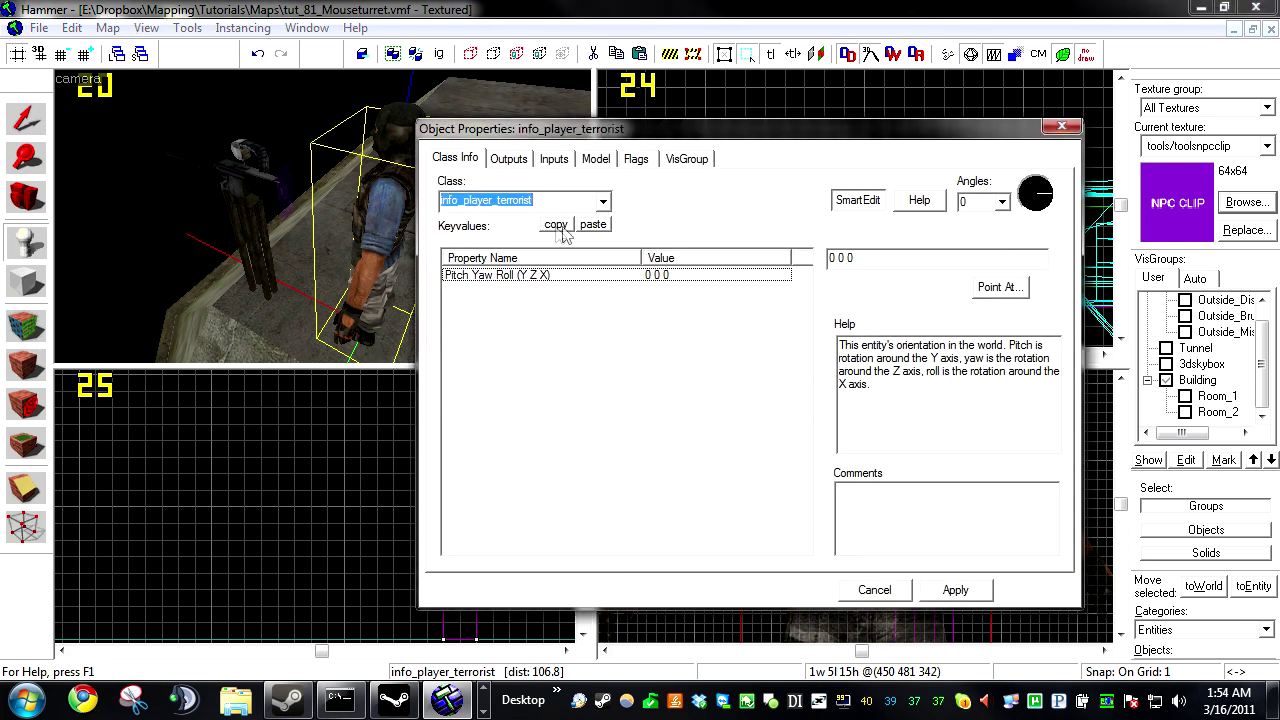
pyautogui.write('logic')
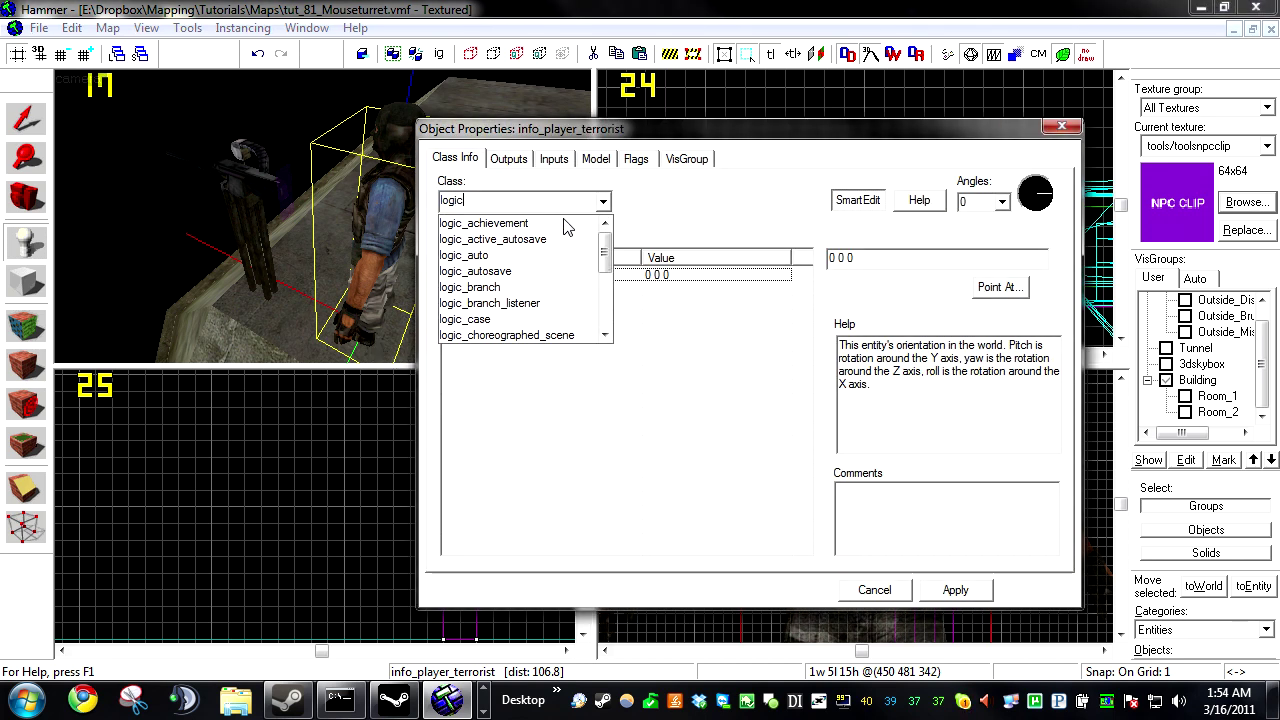
pyautogui.write('_measure_movement')
pyautogui.press('Return')
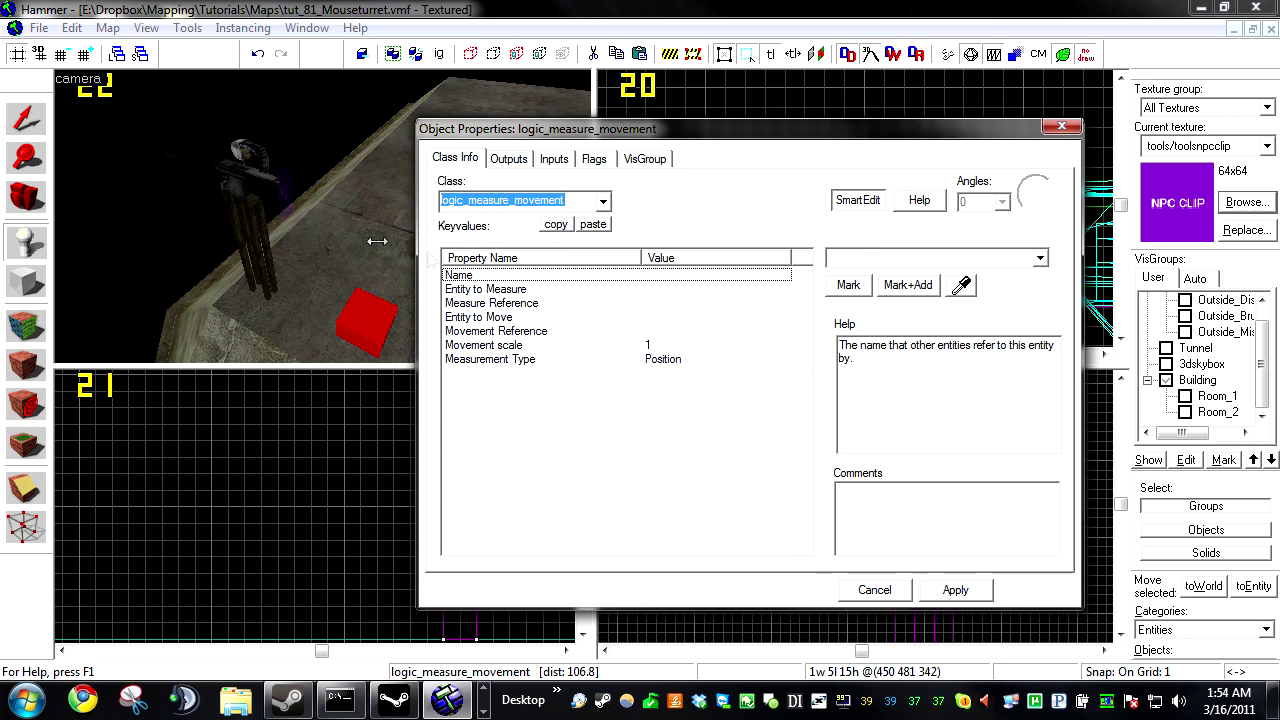
pyautogui.press('Delete')
pyautogui.click(320, 243)
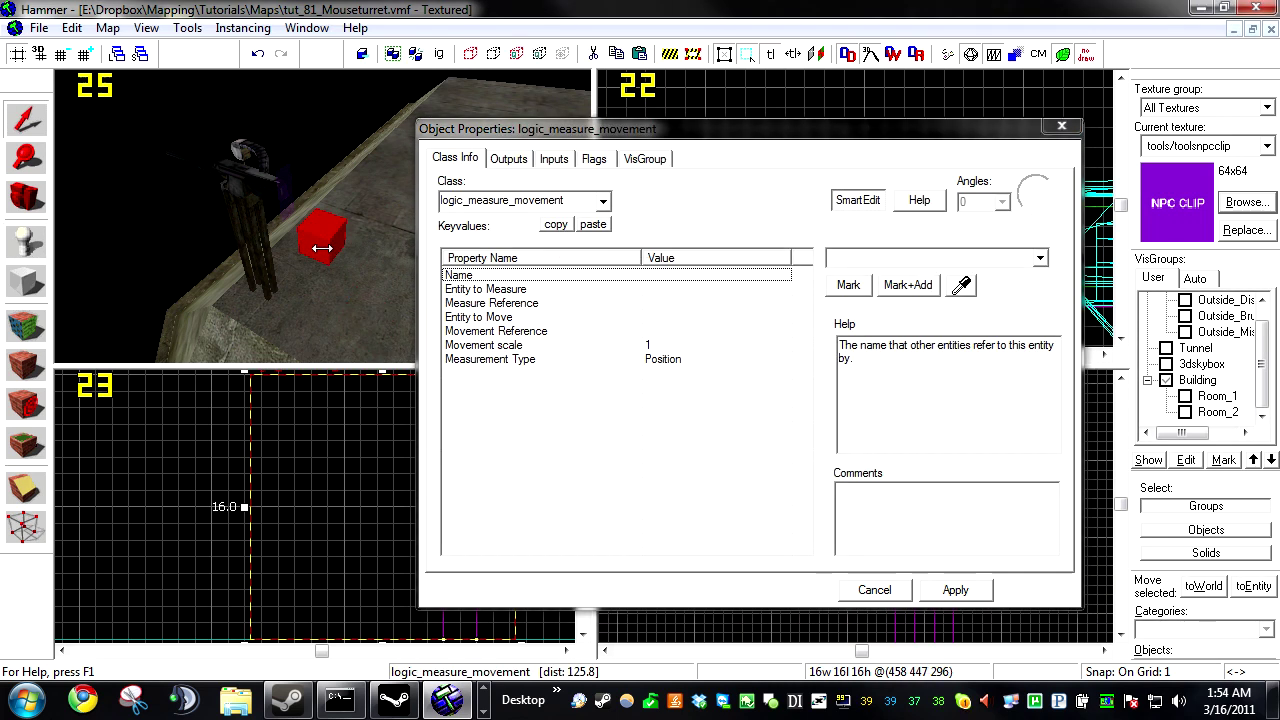
# Step: Name the logic_measure_movement entity gun_movement
pyautogui.click(900, 260)
pyautogui.write('gun_')
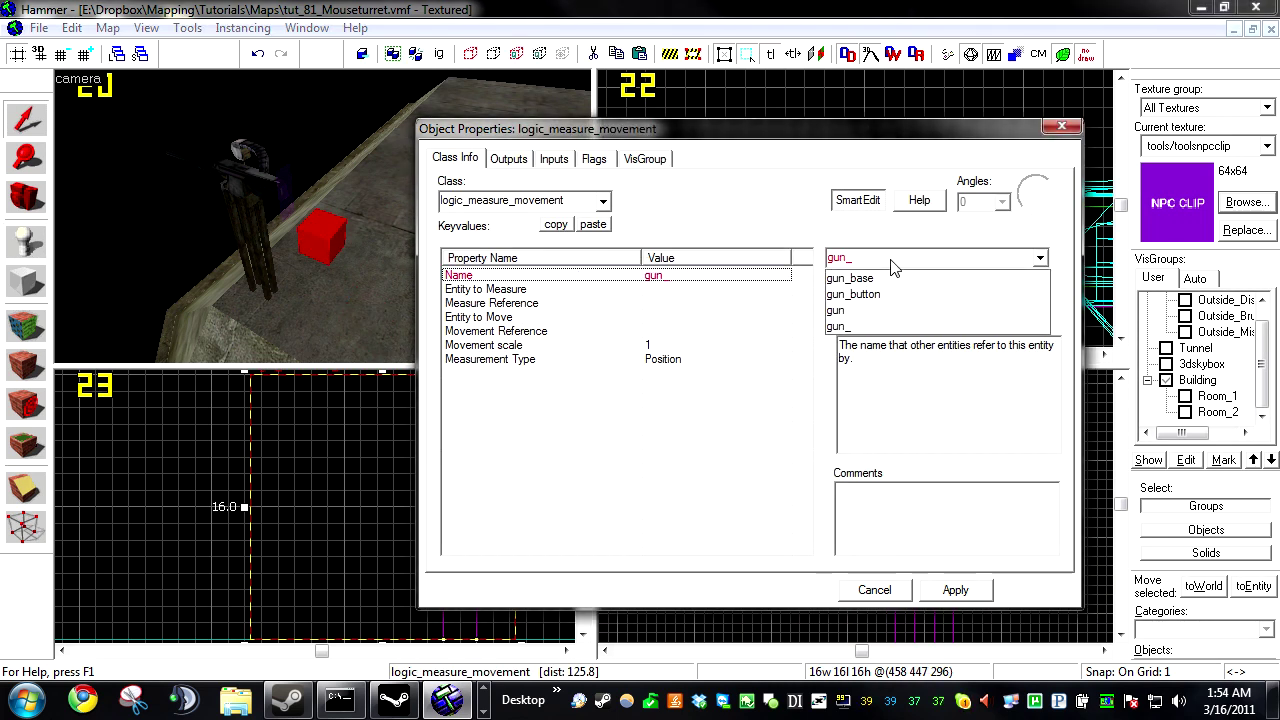
pyautogui.write('moveme')
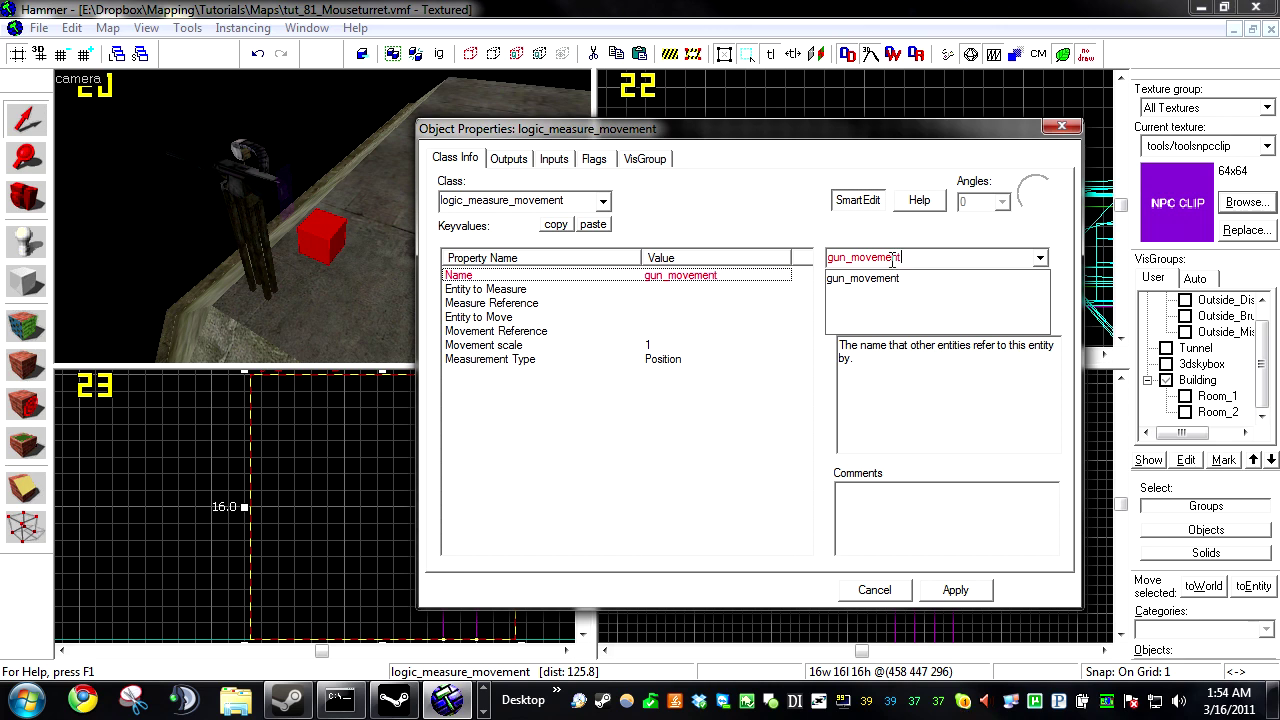
pyautogui.write('nt')
pyautogui.press('Return')
# Step: Set both Entity to Measure and Measure Reference of gun_movement to gun_base
pyautogui.click(562, 286)
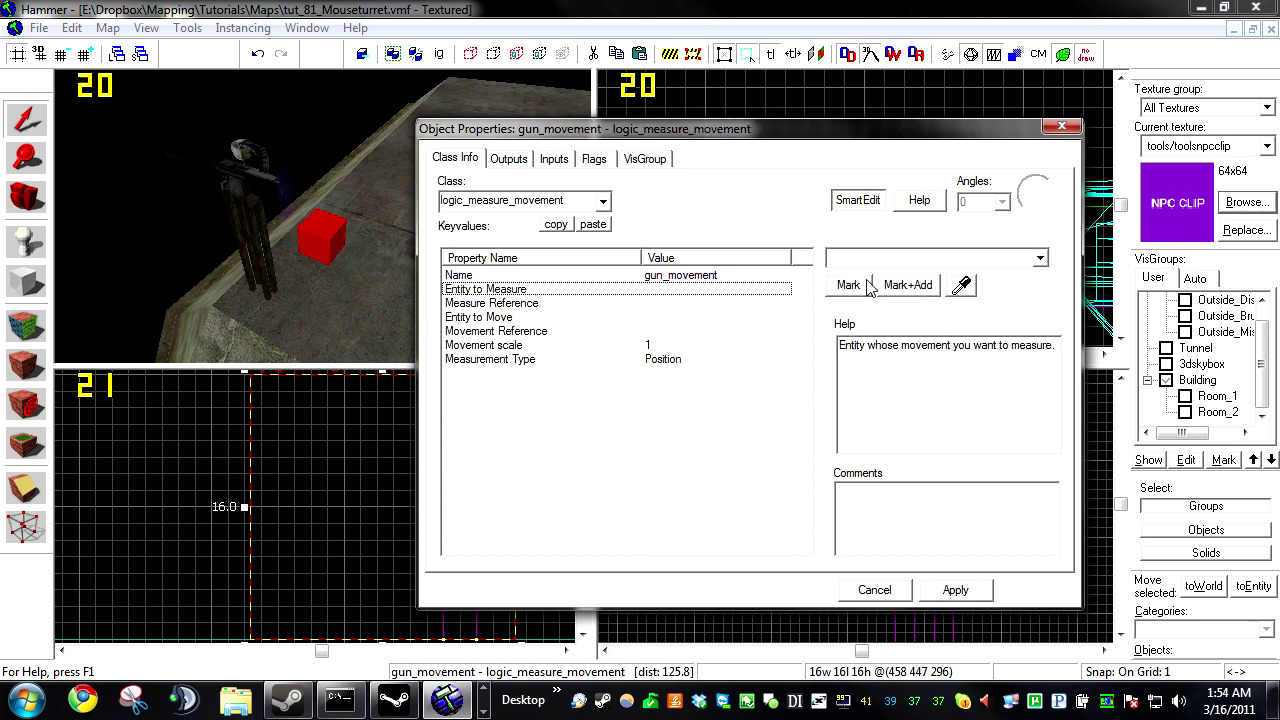
pyautogui.click(962, 286)
pyautogui.click(252, 210)
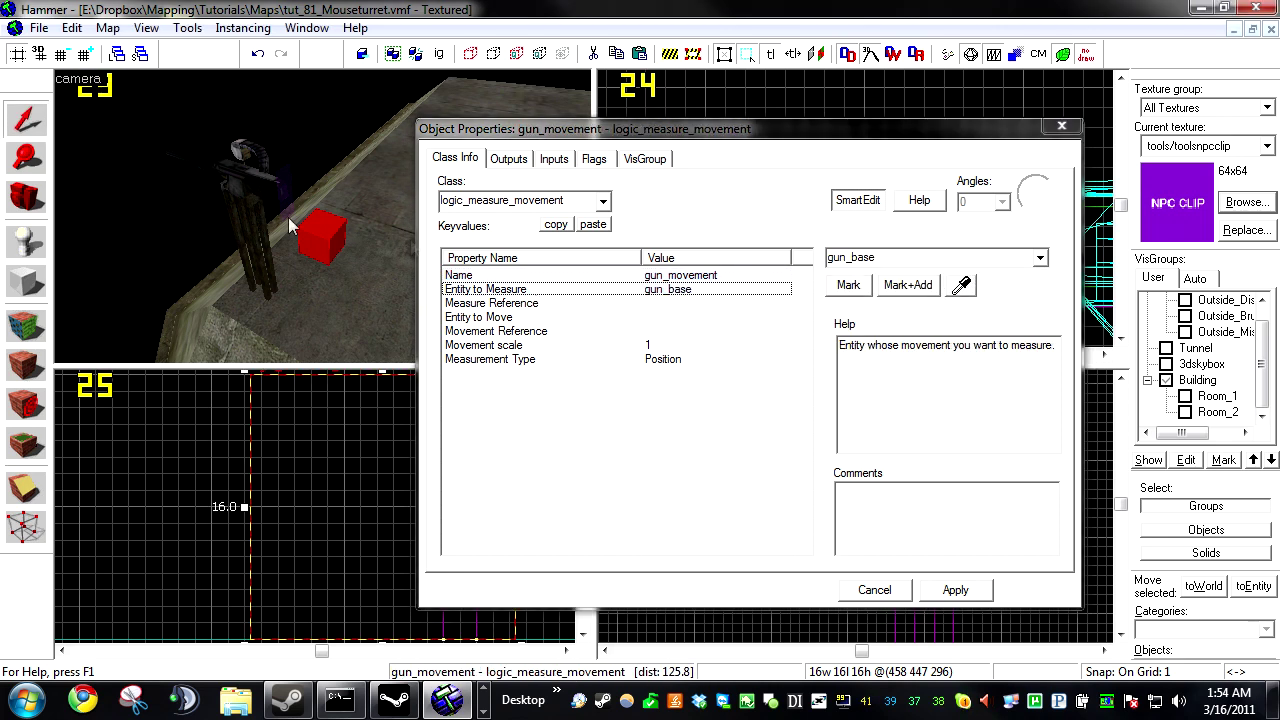
pyautogui.click(247, 210)
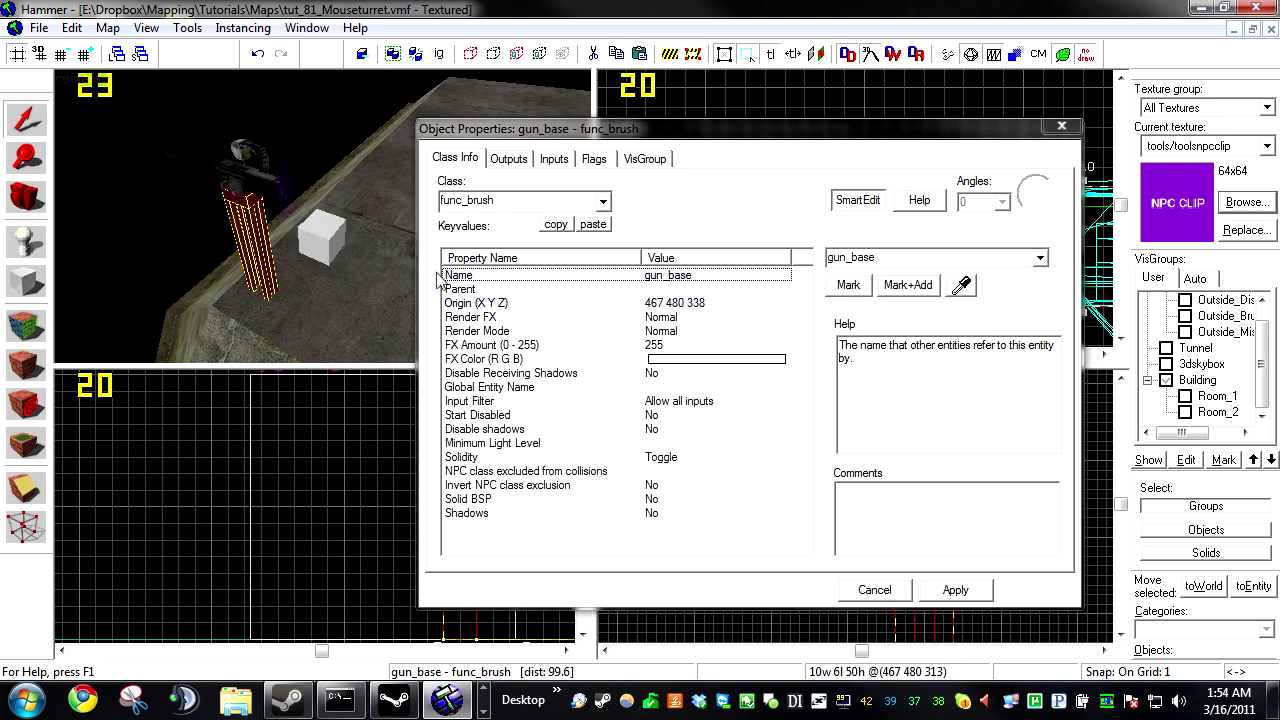
pyautogui.click(322, 240)
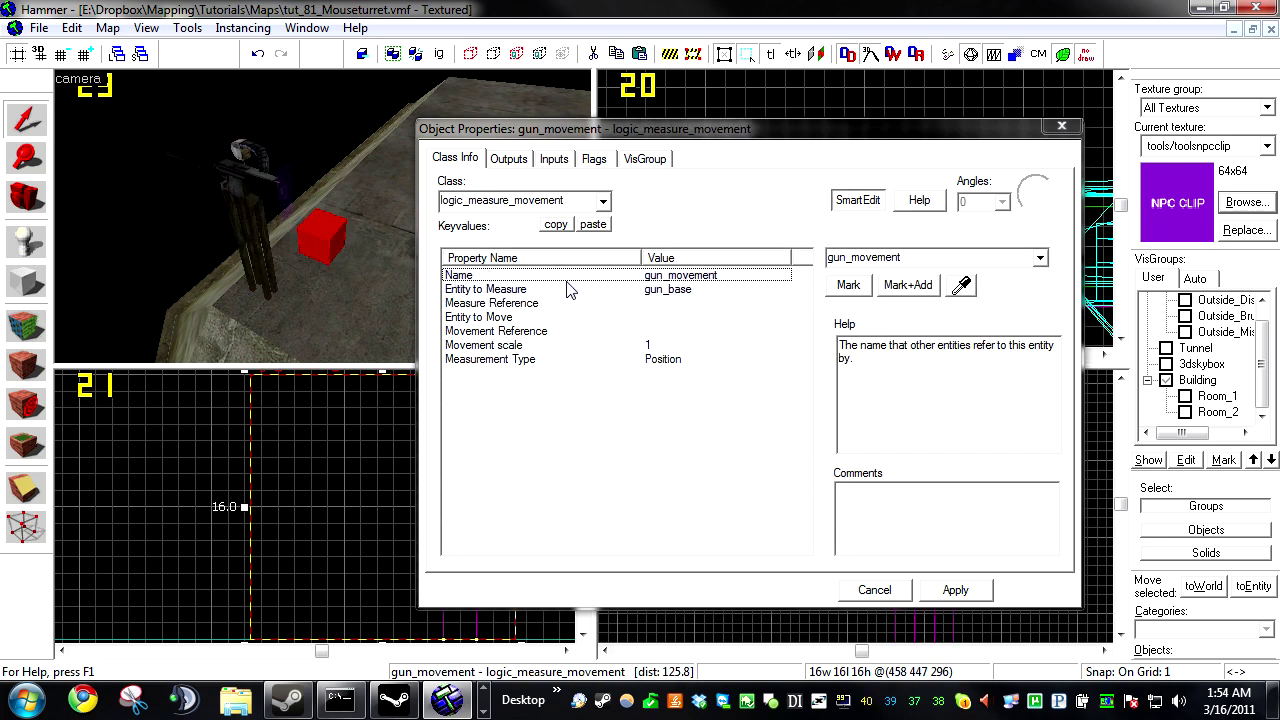
pyautogui.click(605, 303)
pyautogui.click(962, 286)
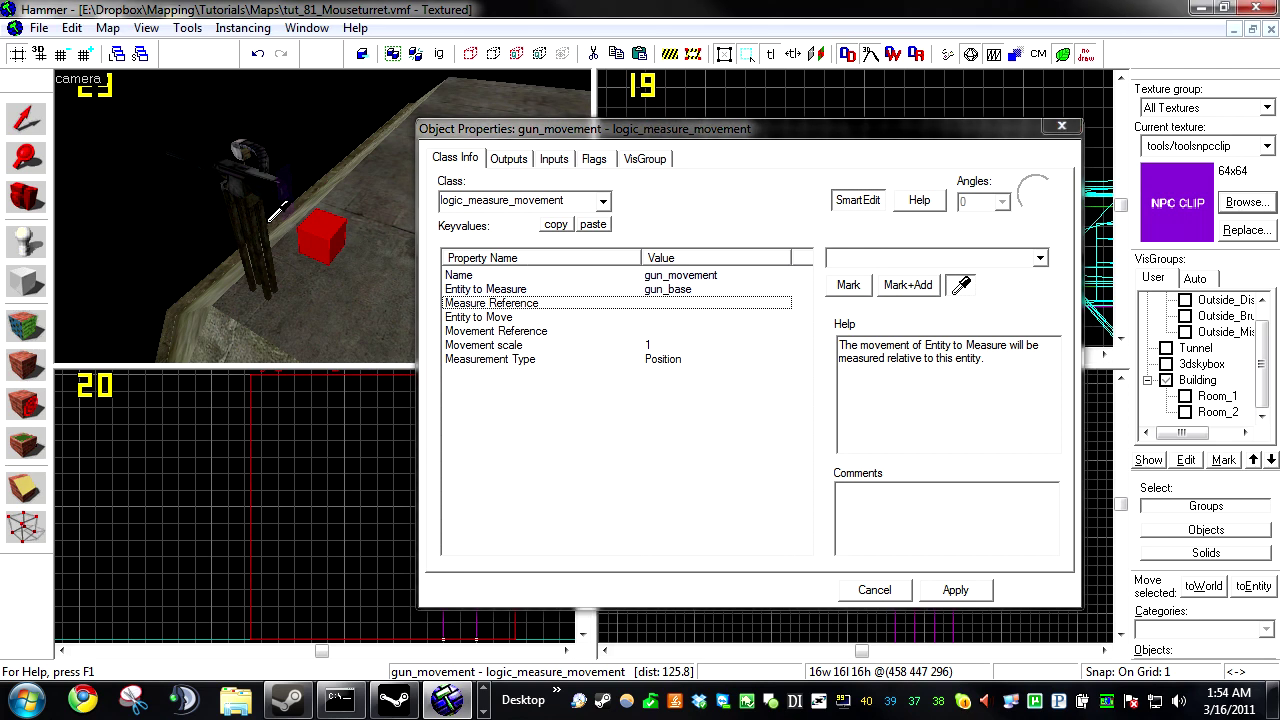
pyautogui.click(276, 214)
# Step: Set Entity to Move to gun and Movement Reference to gun_base for gun_movement
pyautogui.click(555, 317)
pyautogui.click(962, 286)
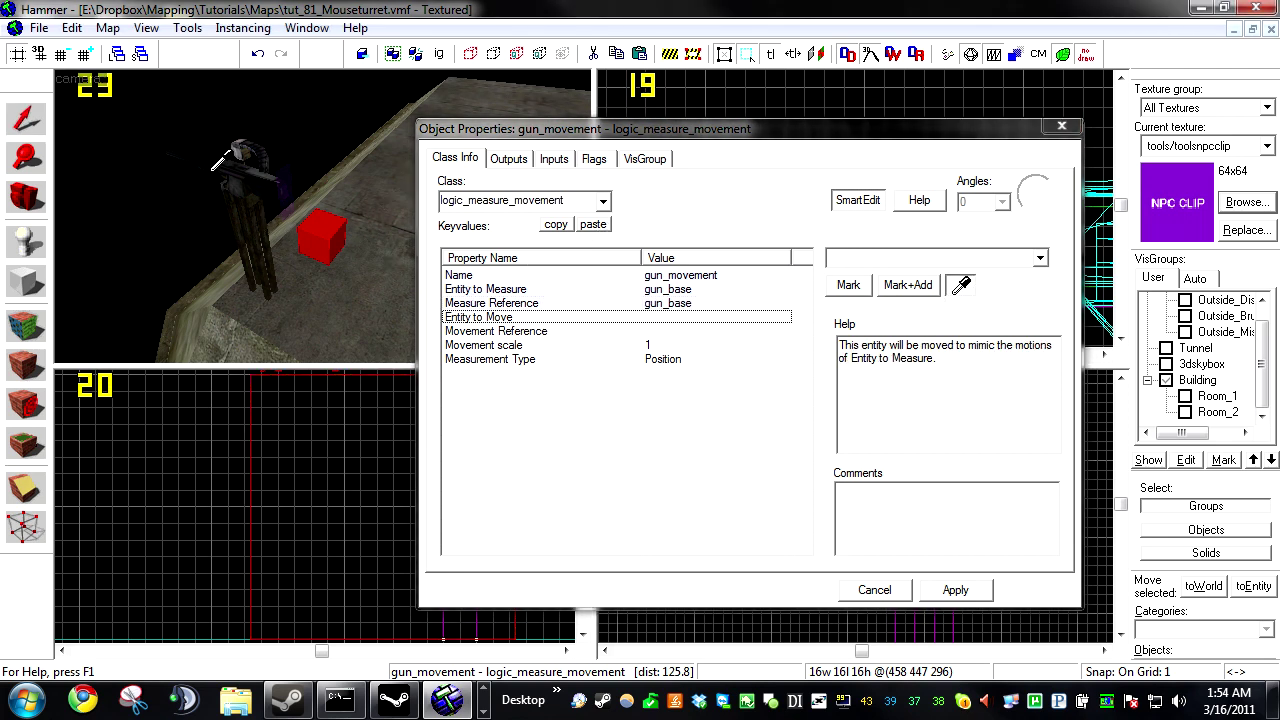
pyautogui.click(240, 156)
pyautogui.click(588, 344)
pyautogui.click(594, 331)
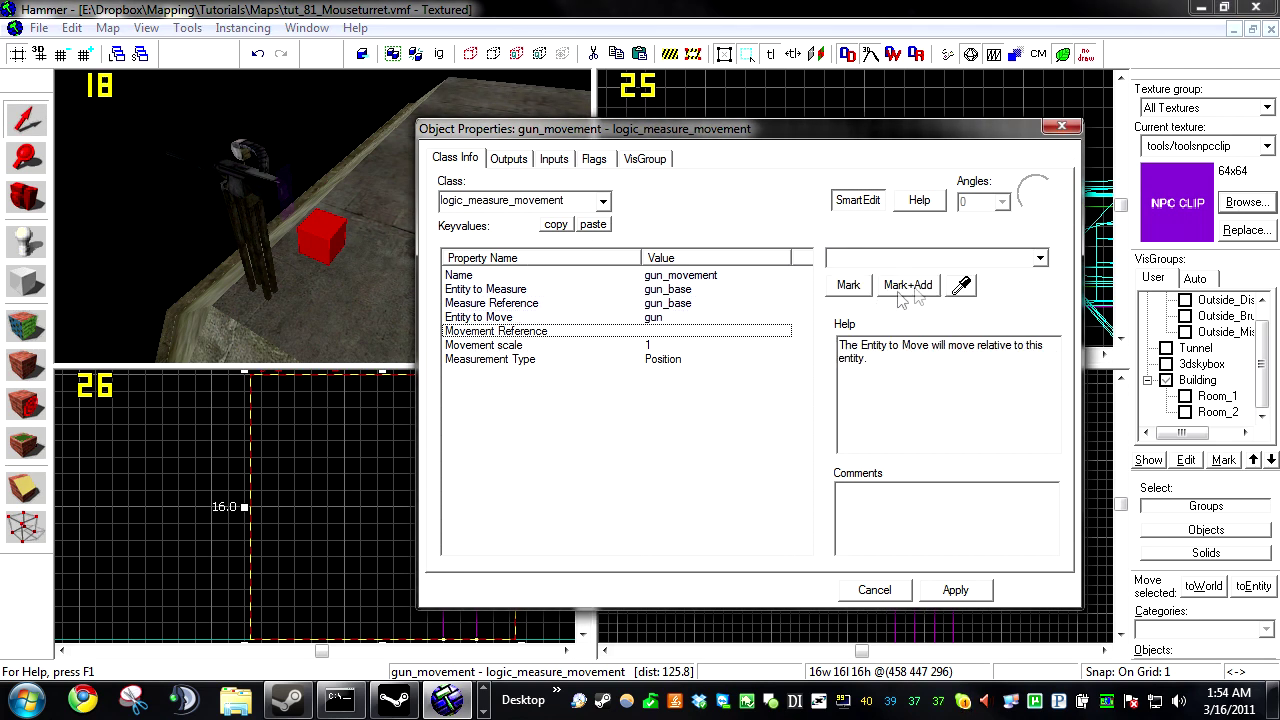
pyautogui.click(962, 286)
pyautogui.click(262, 198)
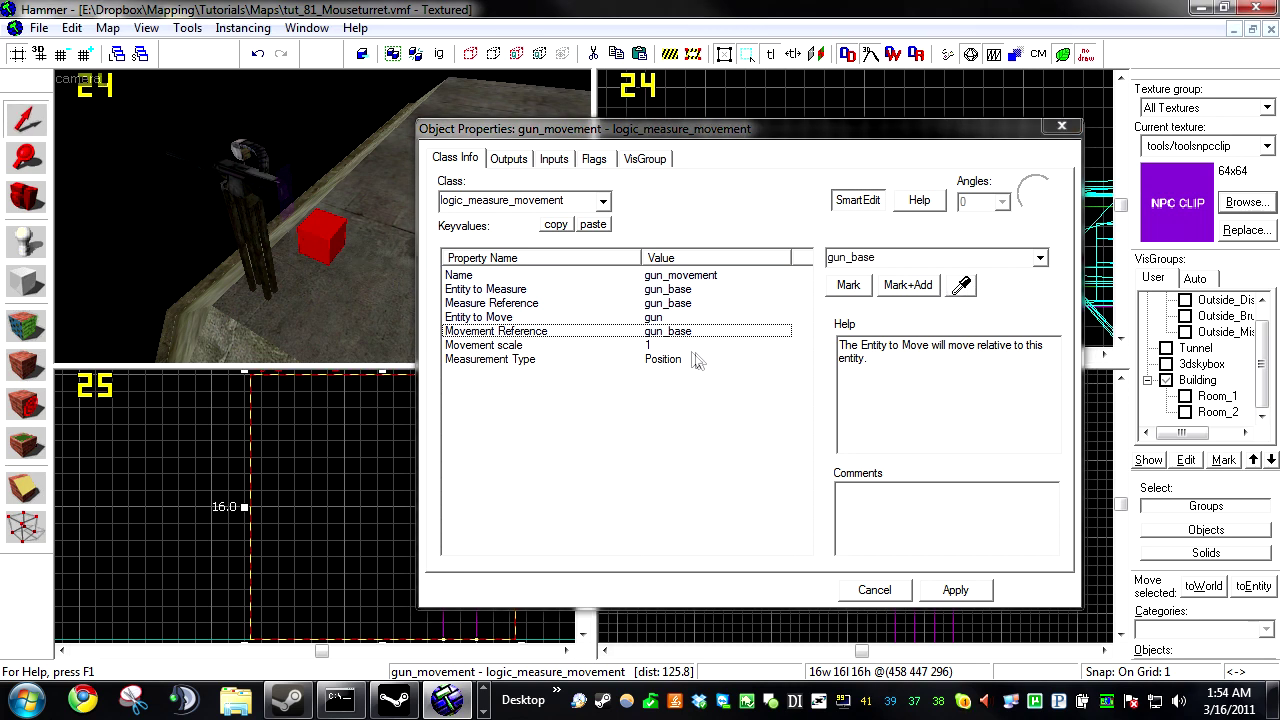
# Step: Set the movement scale to 100 and the measurement type to Eye position, and apply the properties
pyautogui.click(677, 345)
pyautogui.click(866, 260)
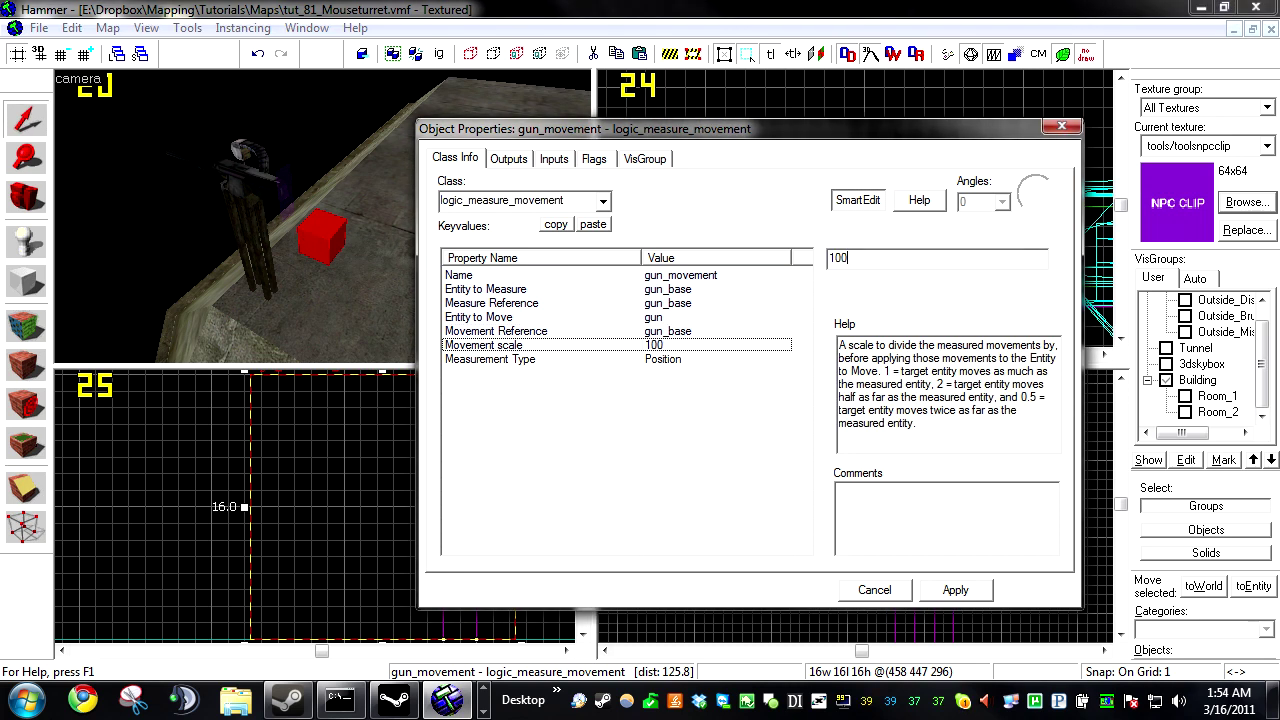
pyautogui.click(648, 361)
pyautogui.click(1040, 257)
pyautogui.click(885, 286)
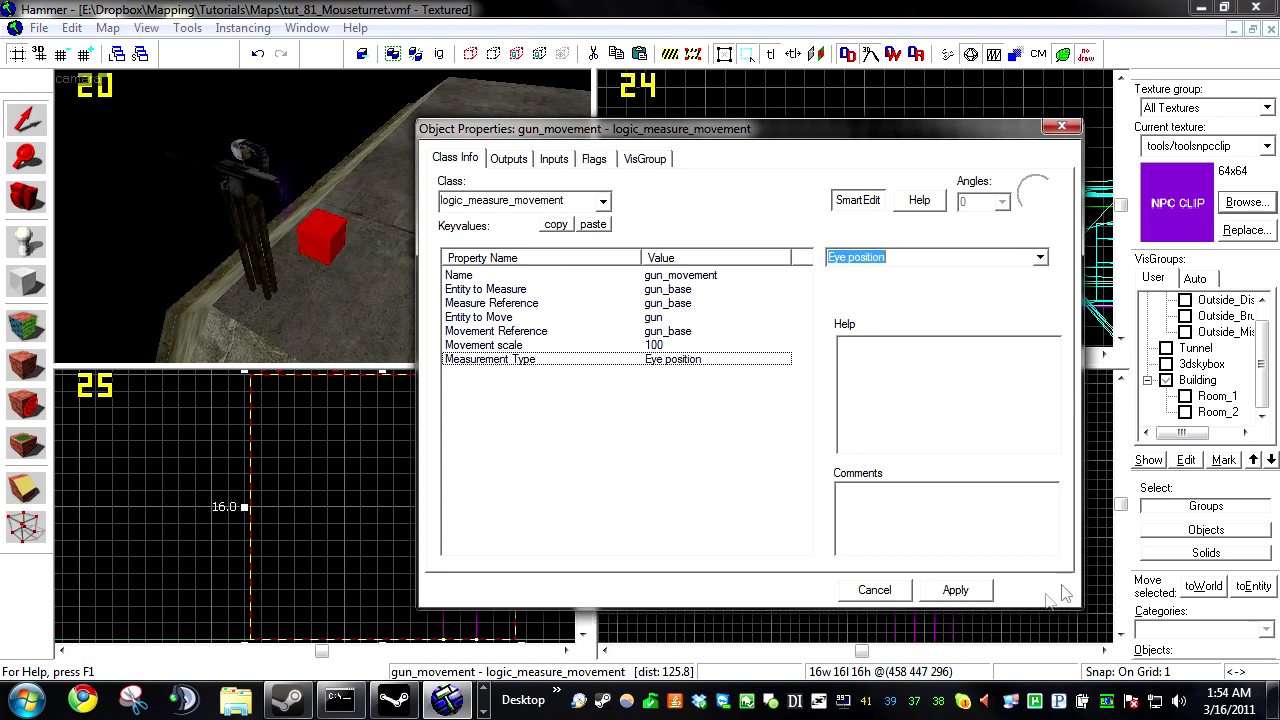
pyautogui.click(955, 590)
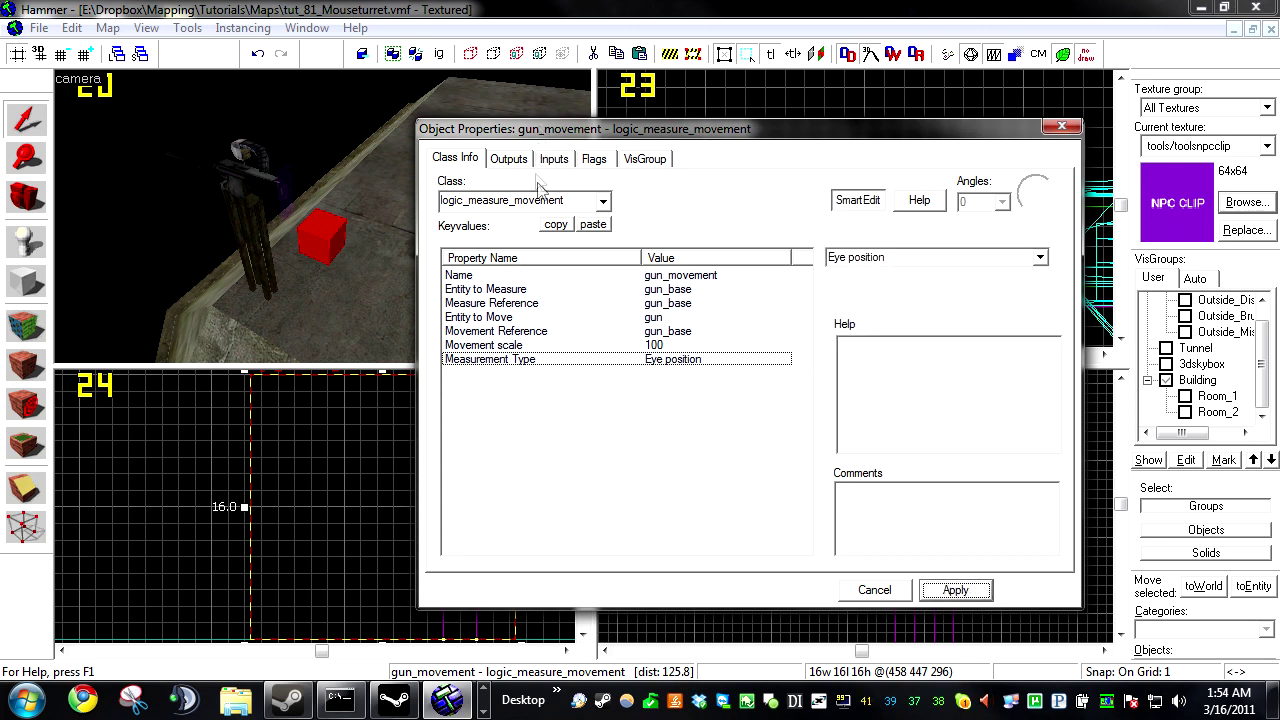
# Step: Duplicate gun_movement beside the original and change the copy's class to game_ui
pyautogui.hotkey('ctrl', 'e')
pyautogui.scroll(-8, 900, 106)
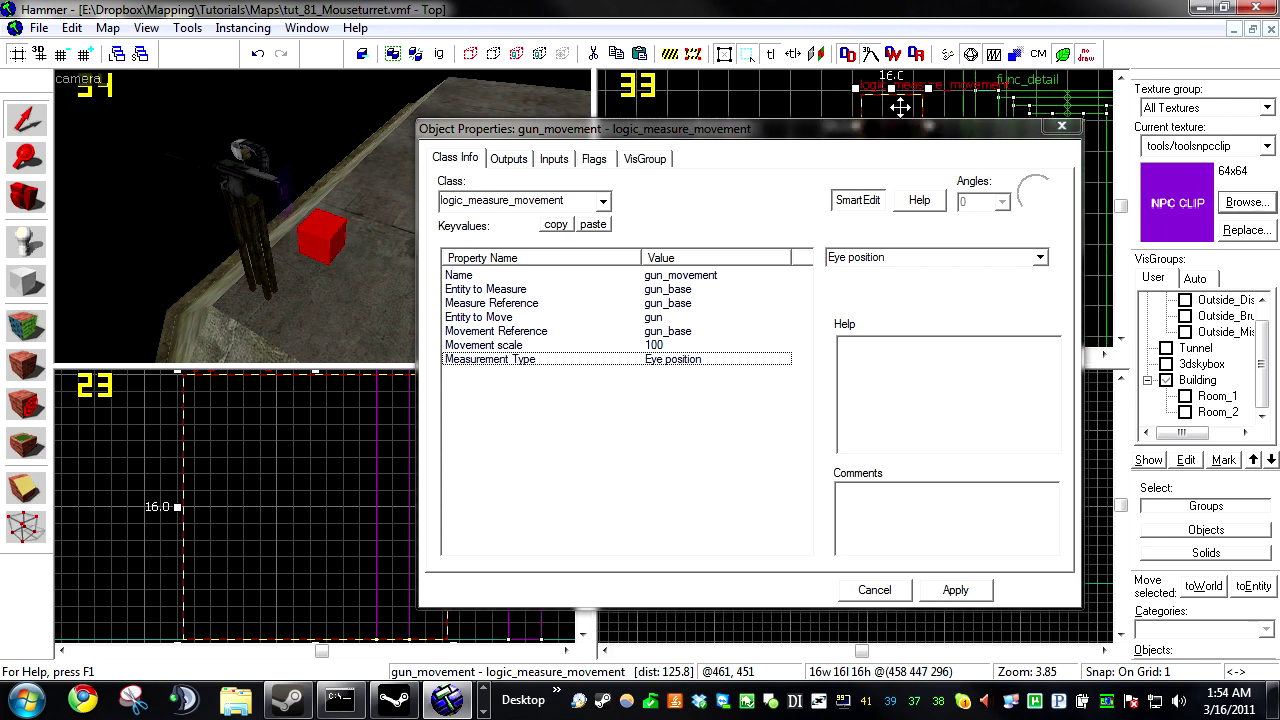
pyautogui.click(603, 202)
pyautogui.click(554, 205)
pyautogui.write('game_ui')
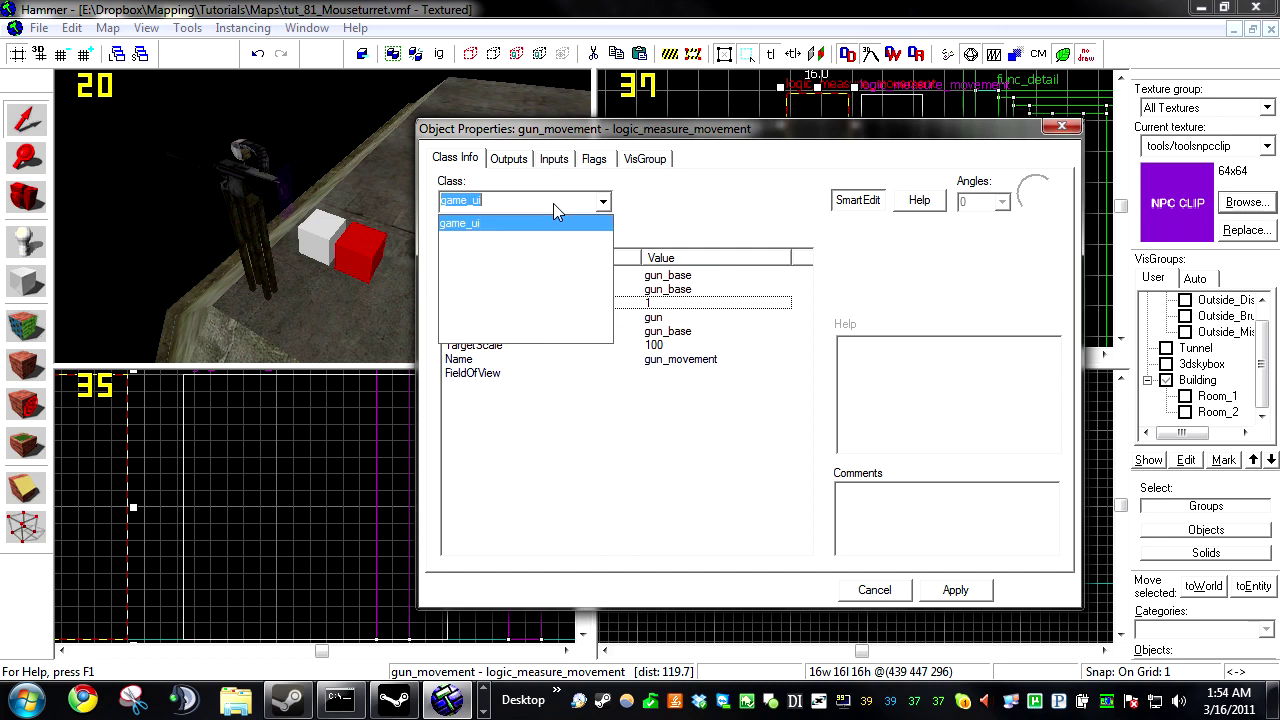
pyautogui.press('Return')
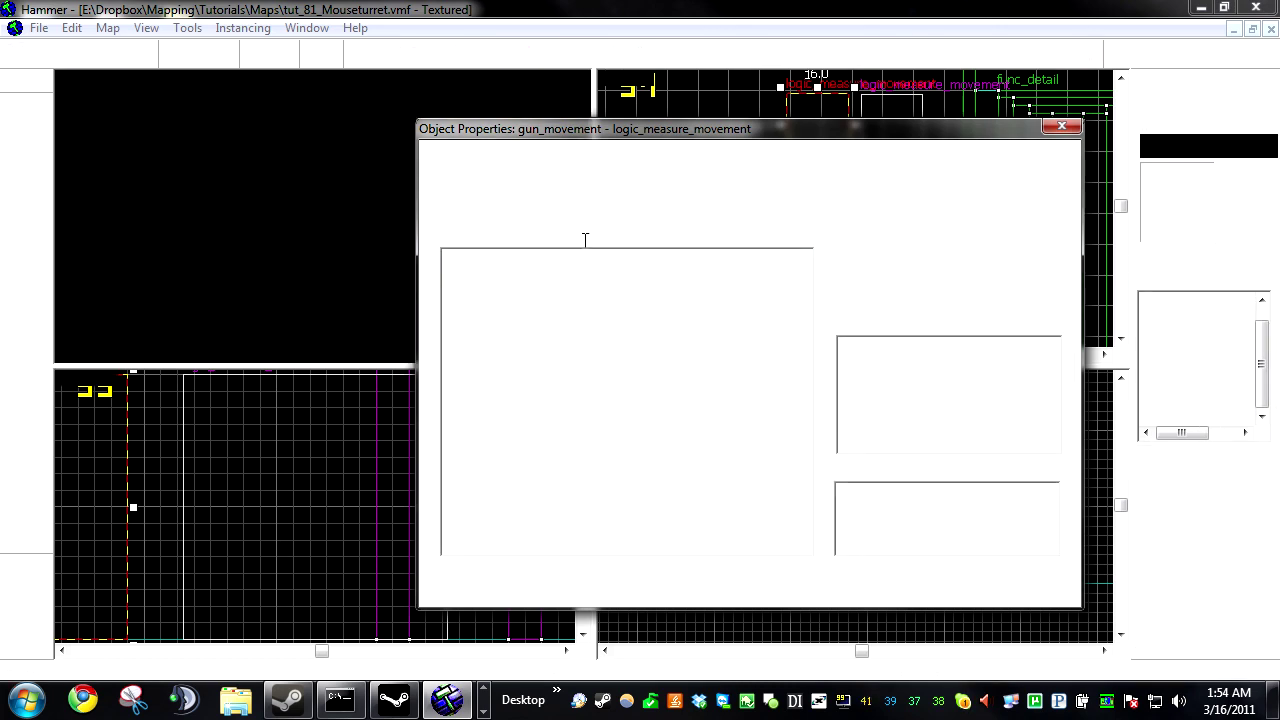
# Step: Name the game_ui entity gun_UI, apply it and close its properties
pyautogui.moveTo(934, 260); pyautogui.dragTo(858, 270)
pyautogui.write('UI')
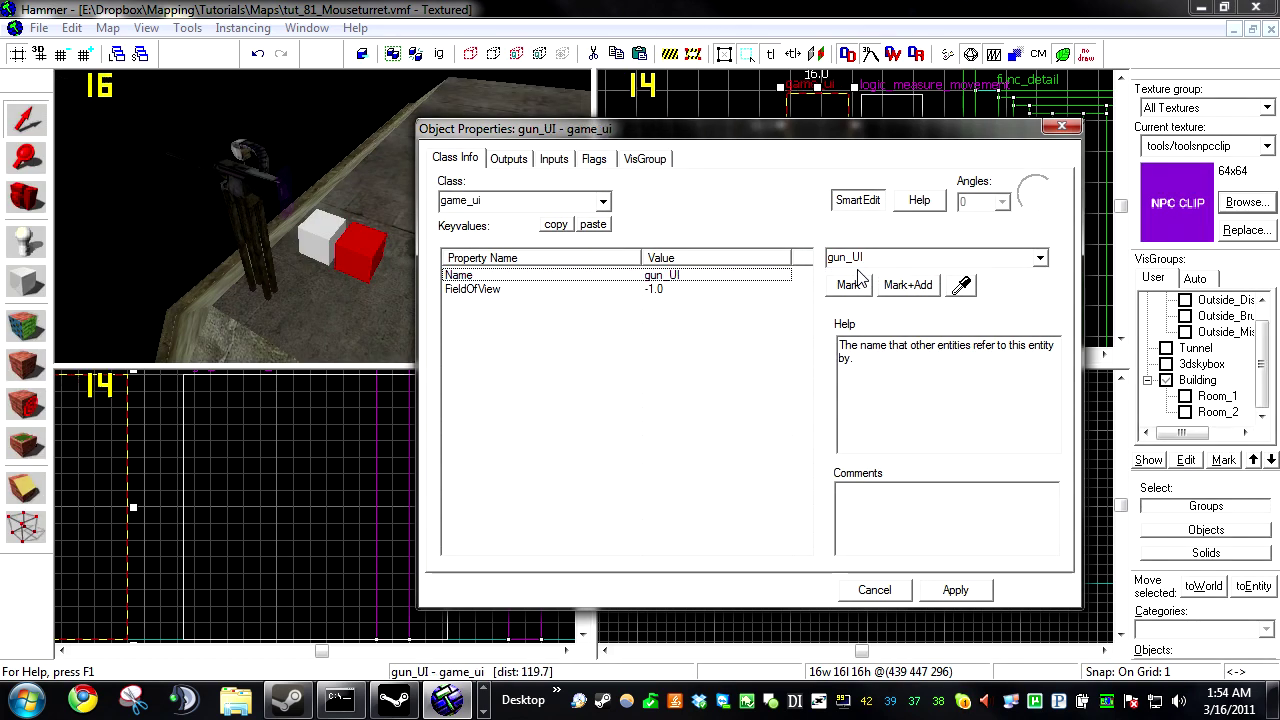
pyautogui.click(955, 590)
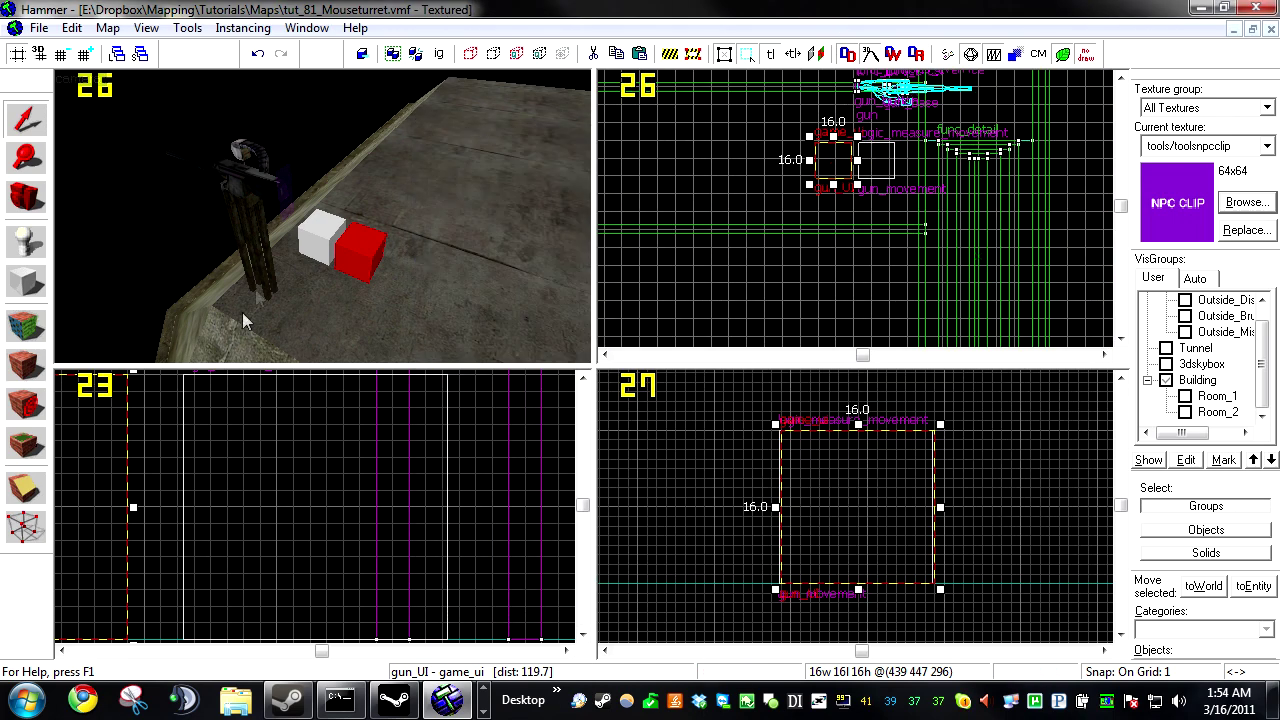
# Step: Reposition gun_movement and gun_UI on the platform so that the two entities sit side by side
pyautogui.click(315, 252)
pyautogui.scroll(7, 832, 144)
pyautogui.keyDown('shift'); pyautogui.moveTo(771, 155); pyautogui.dragTo(823, 160); pyautogui.keyUp('shift')
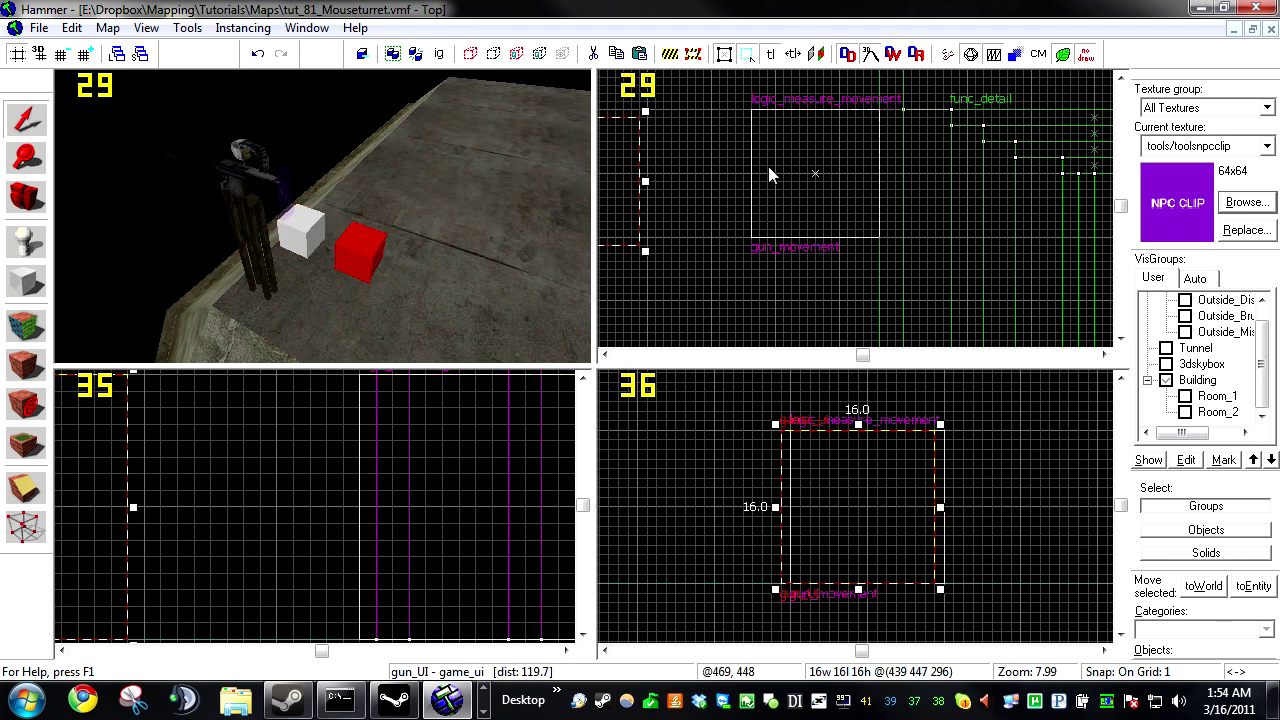
pyautogui.moveTo(620, 154); pyautogui.dragTo(736, 147)
pyautogui.click(794, 152)
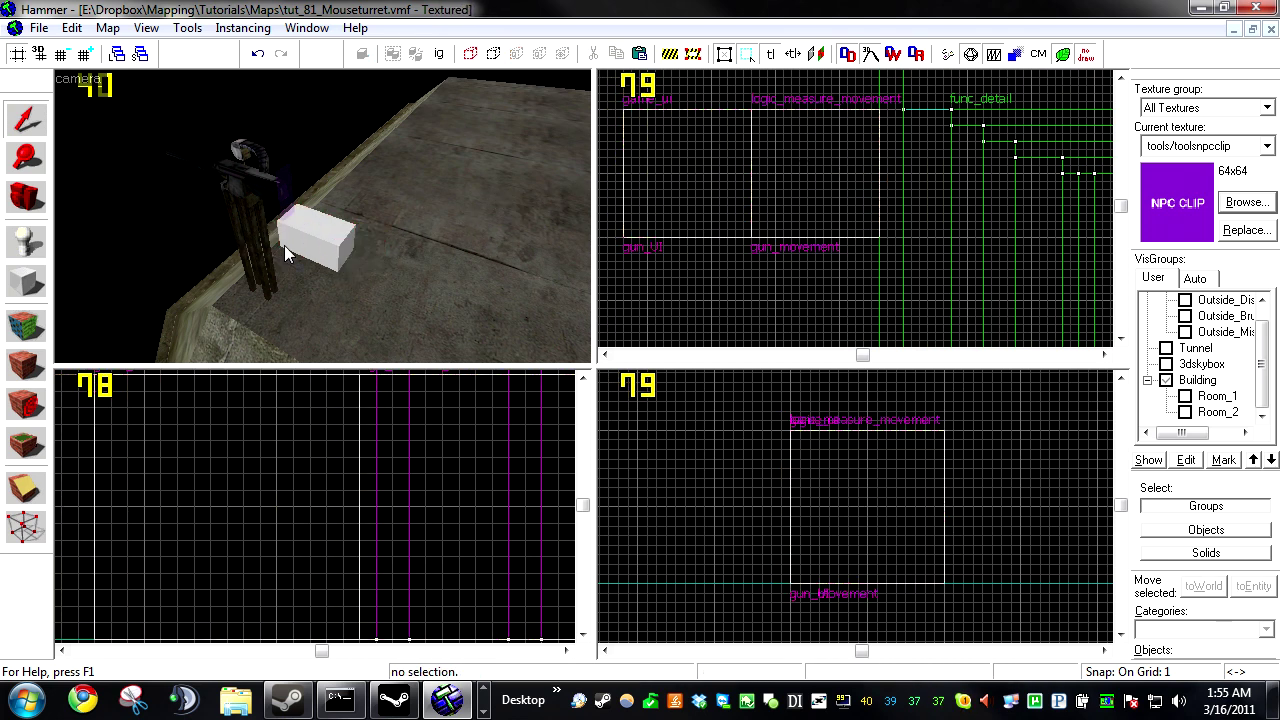
# Step: Copy the gun_UI entity and place the copy at the height of the gun's muzzle
pyautogui.press('z')
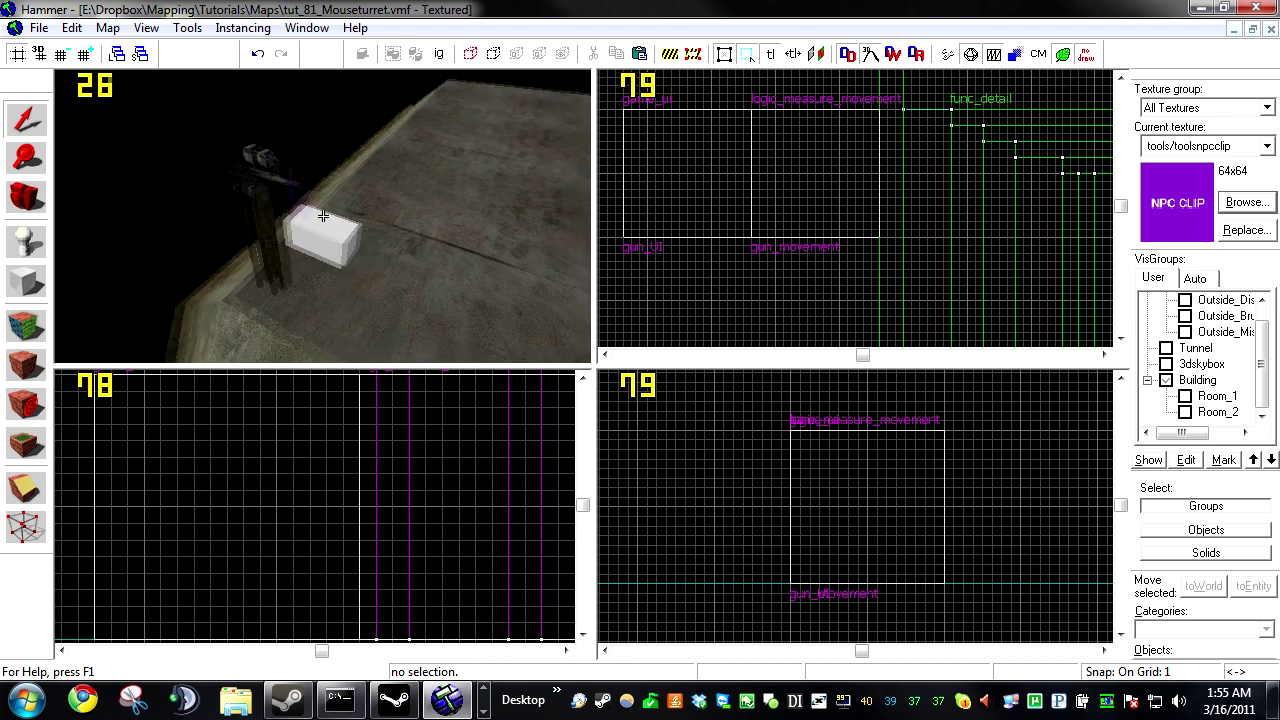
pyautogui.press('s')
pyautogui.press('z')
pyautogui.click(340, 201)
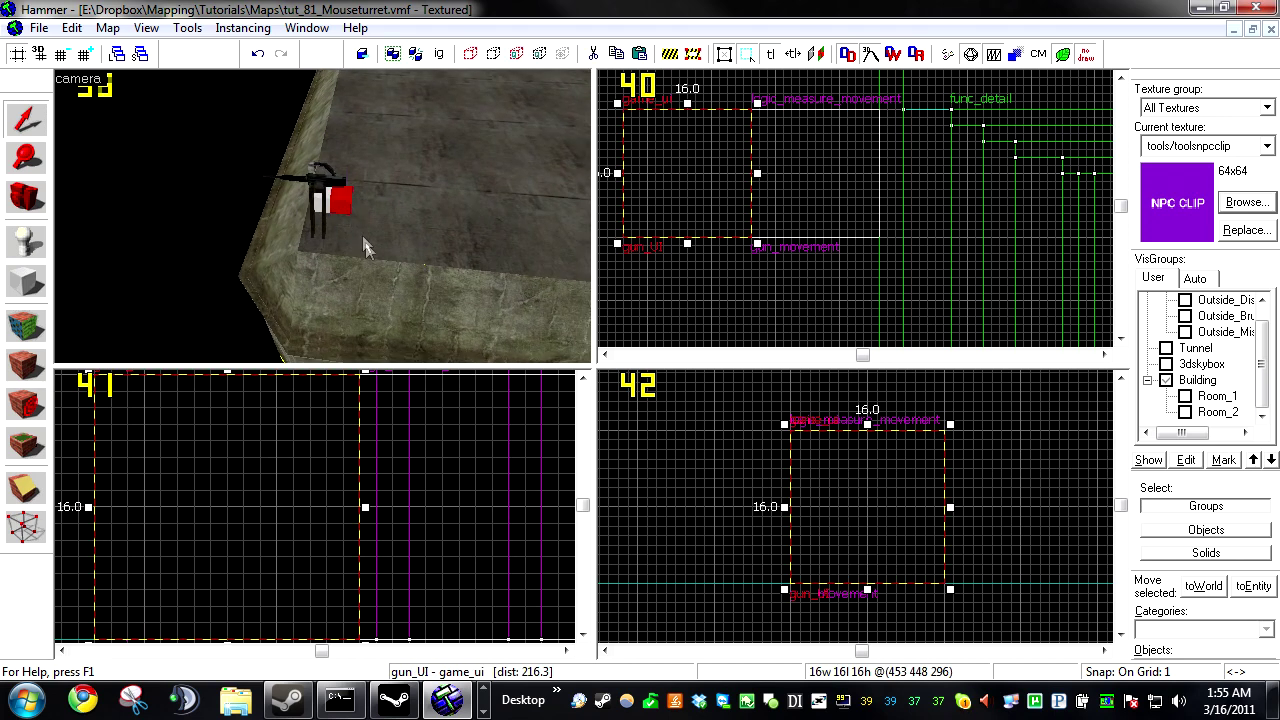
pyautogui.scroll(-9, 811, 563)
pyautogui.scroll(-13, 249, 537)
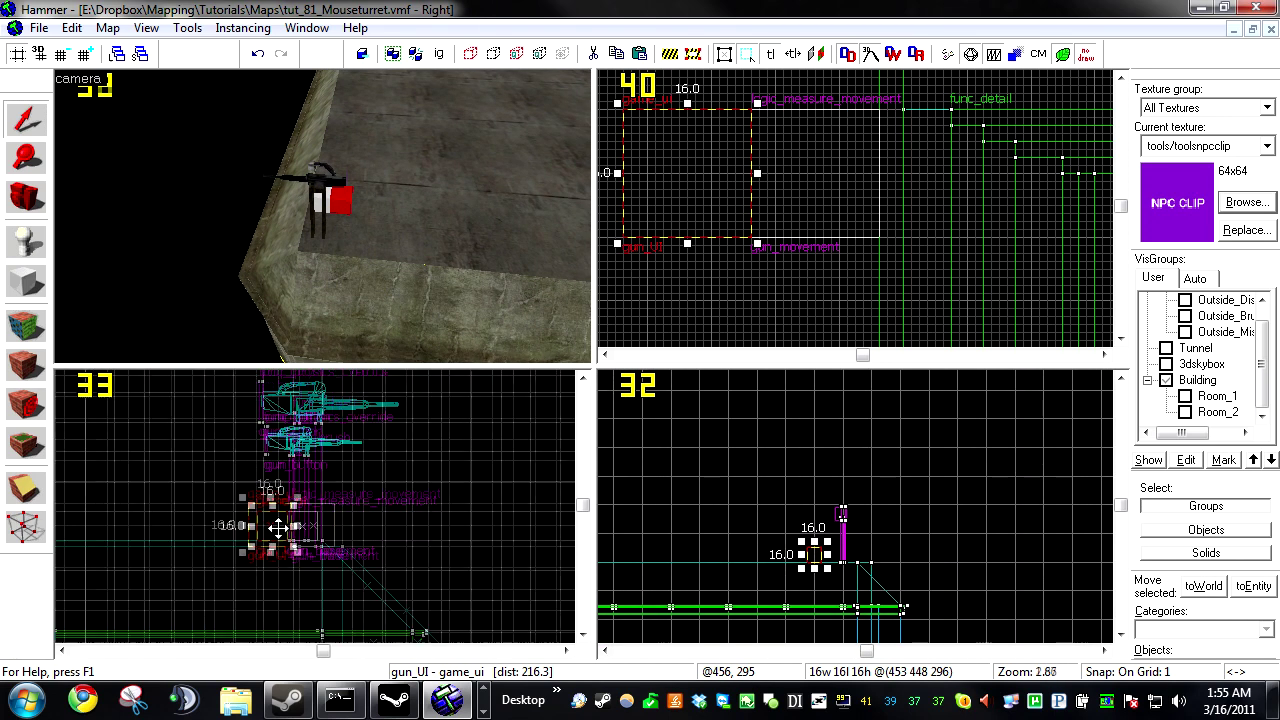
pyautogui.moveTo(298, 525); pyautogui.dragTo(352, 468)
pyautogui.scroll(7, 374, 497)
pyautogui.scroll(2, 331, 503)
pyautogui.click(331, 500)
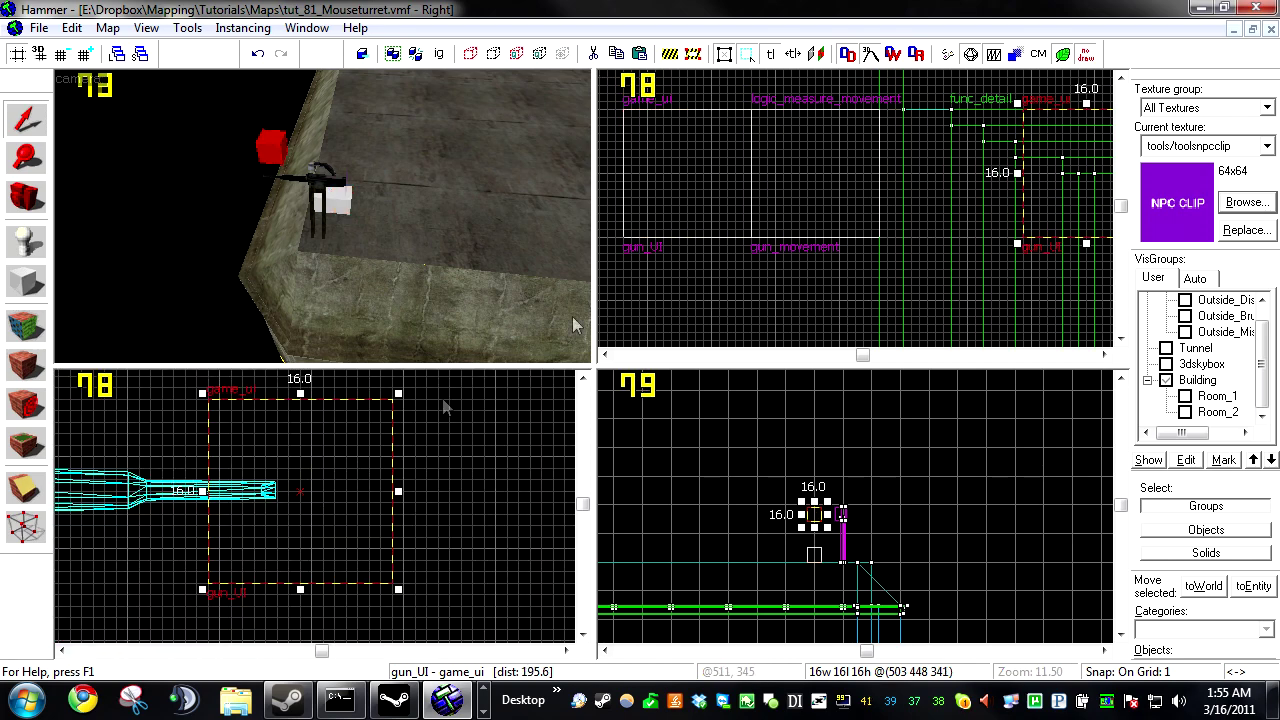
# Step: Align the copied entity with the gun barrel in plan so it sits at the muzzle
pyautogui.scroll(-5, 922, 190)
pyautogui.scroll(6, 926, 203)
pyautogui.moveTo(885, 229); pyautogui.dragTo(862, 143)
pyautogui.scroll(4, 888, 134)
pyautogui.press('z')
pyautogui.press('z')
# Step: Change the class of the entity at the muzzle to env_gunfire
pyautogui.hotkey('alt', 'Return')
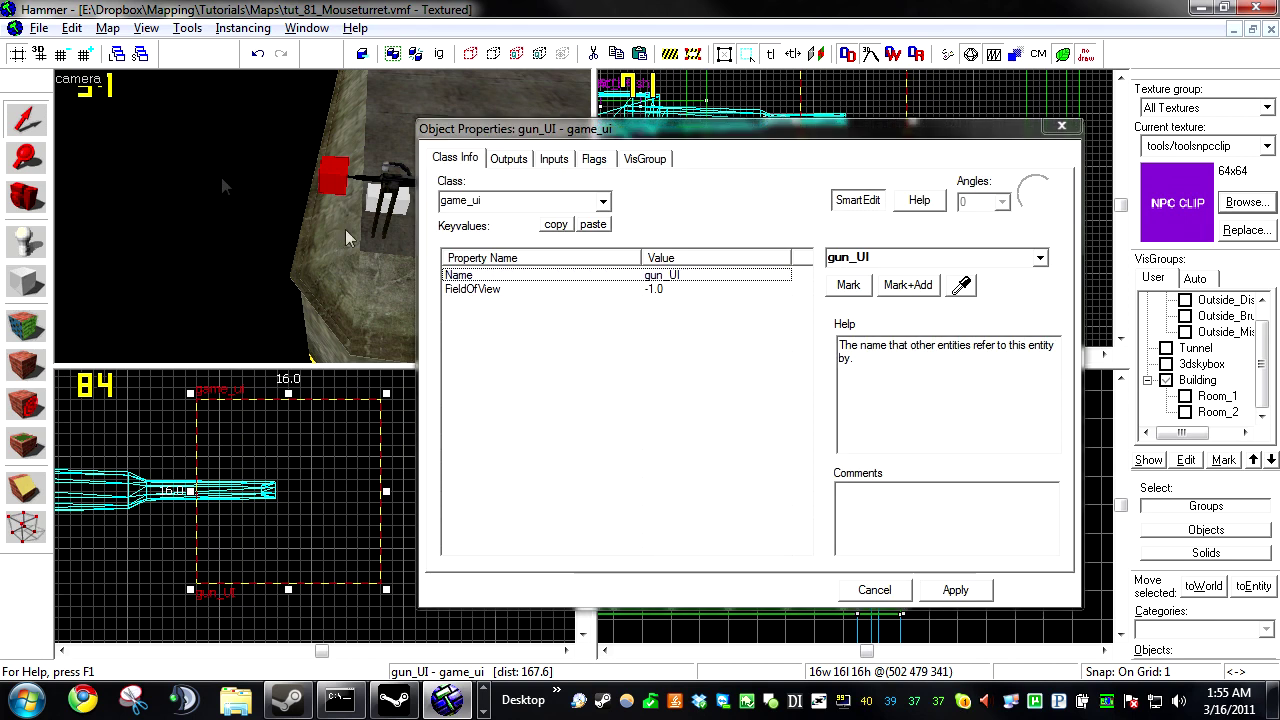
pyautogui.doubleClick(486, 202)
pyautogui.write('game')
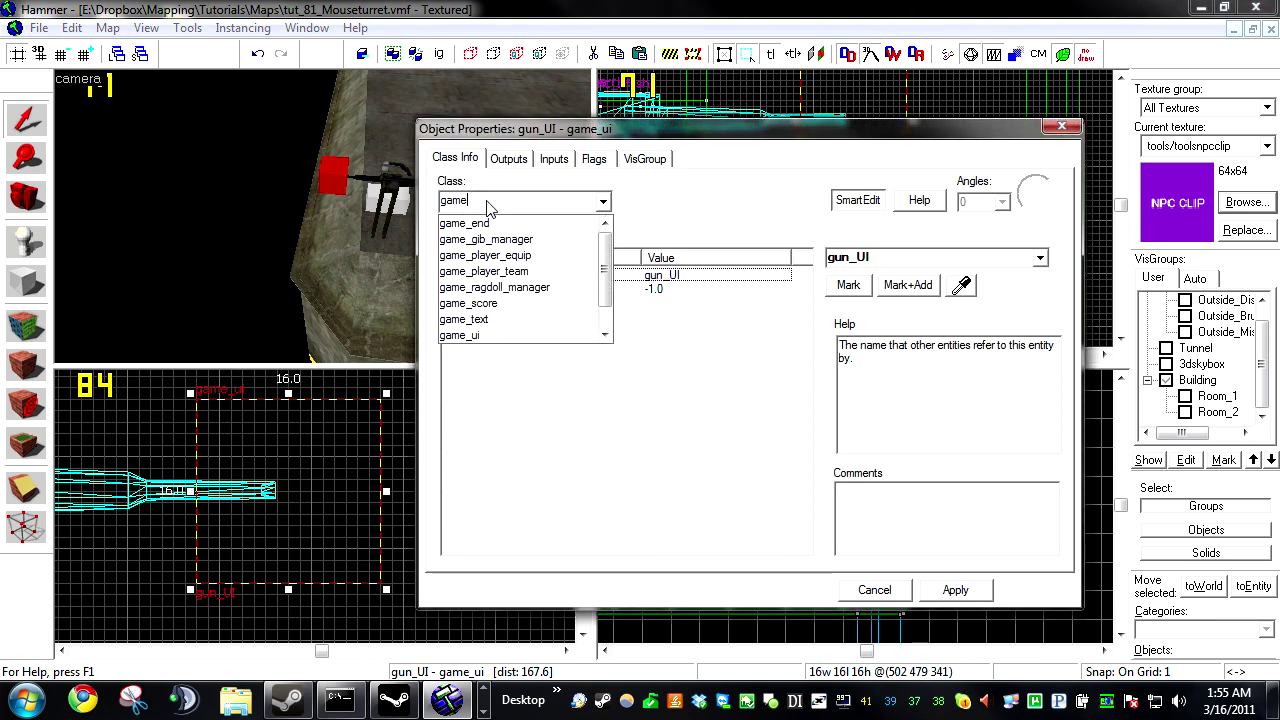
pyautogui.press('BackSpace')
pyautogui.press('BackSpace')
pyautogui.press('BackSpace')
pyautogui.write('env_fi')
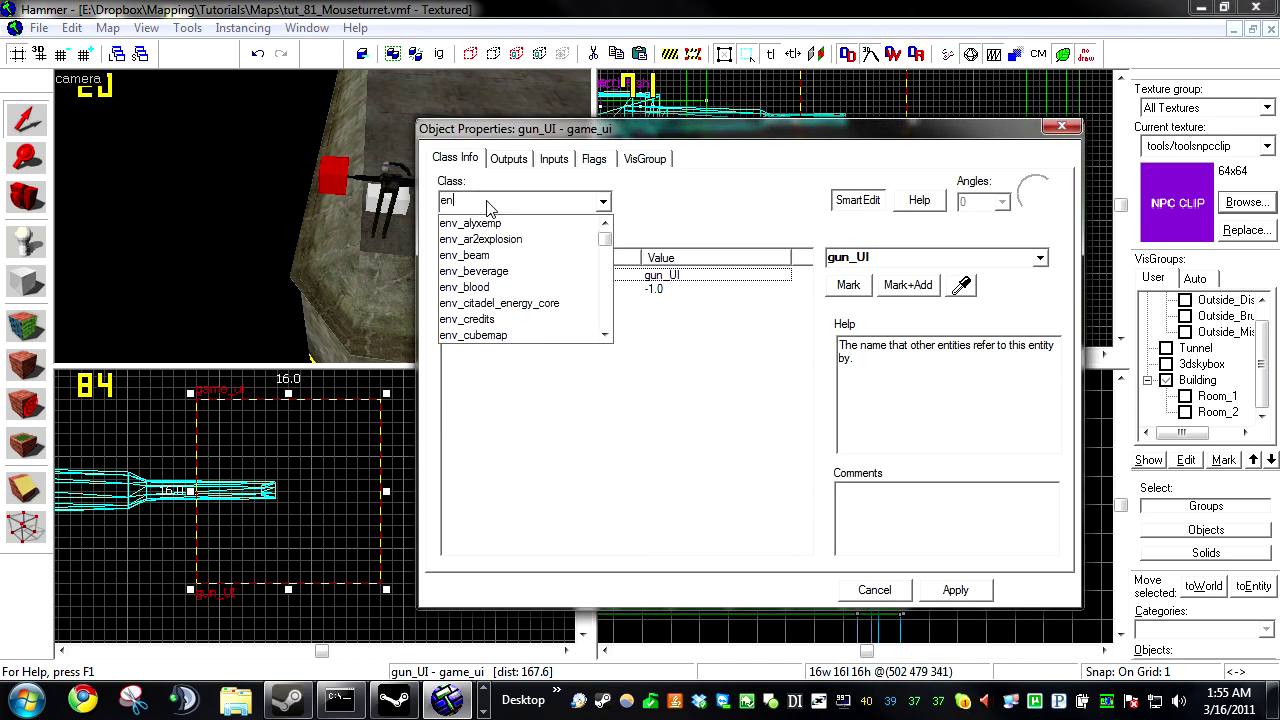
pyautogui.press('BackSpace')
pyautogui.press('BackSpace')
pyautogui.write('gun')
pyautogui.press('Return')
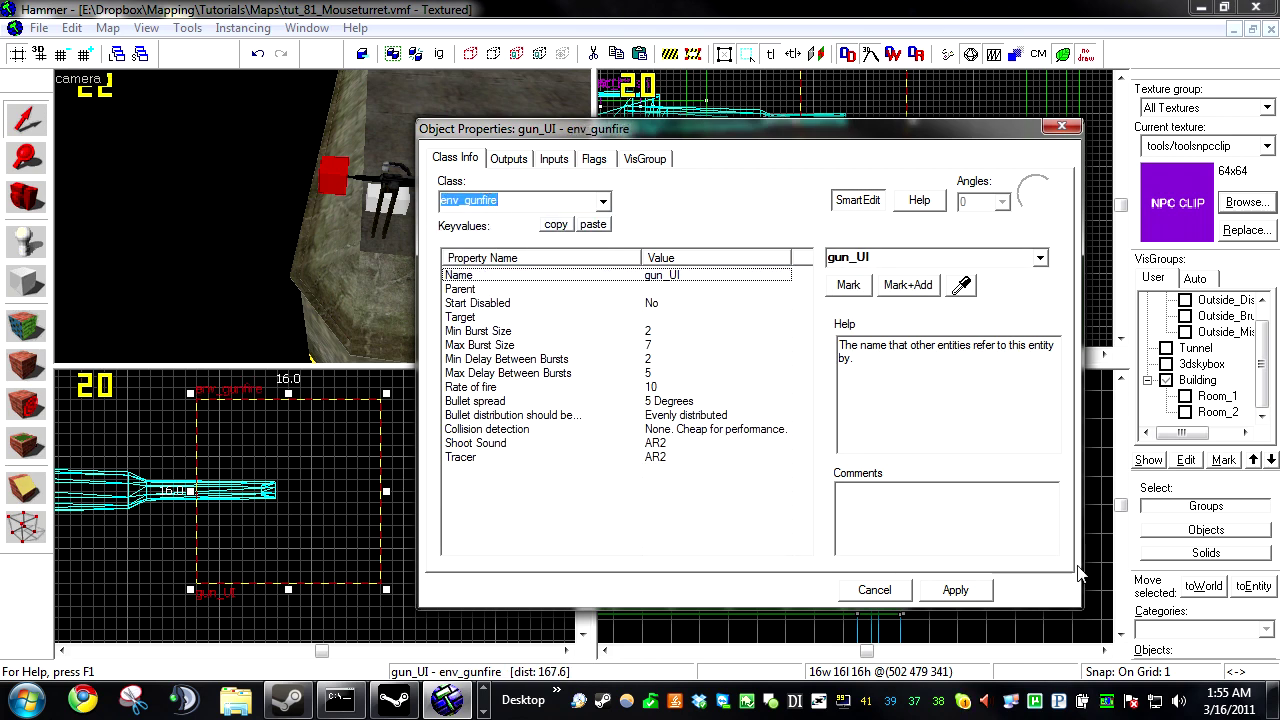
# Step: Name the env_gunfire entity gun_bullets, apply it and close its properties
pyautogui.doubleClick(863, 261)
pyautogui.moveTo(878, 262); pyautogui.dragTo(861, 258)
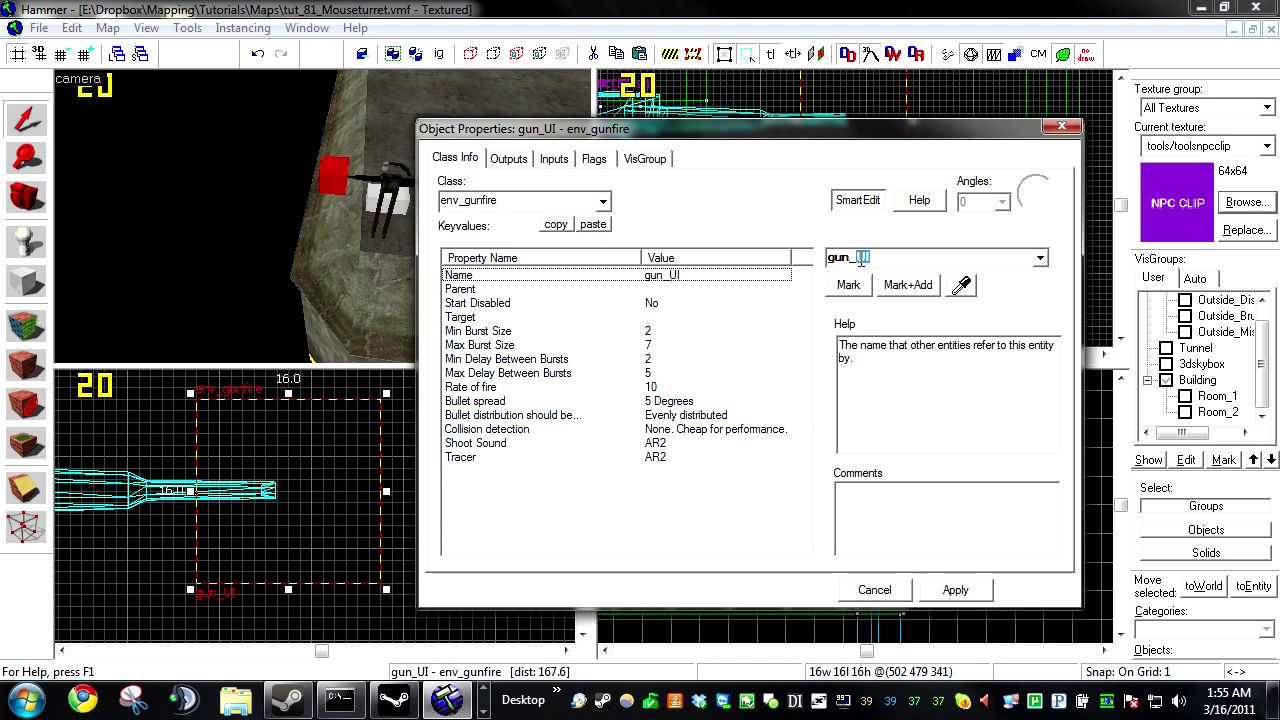
pyautogui.write('bullets')
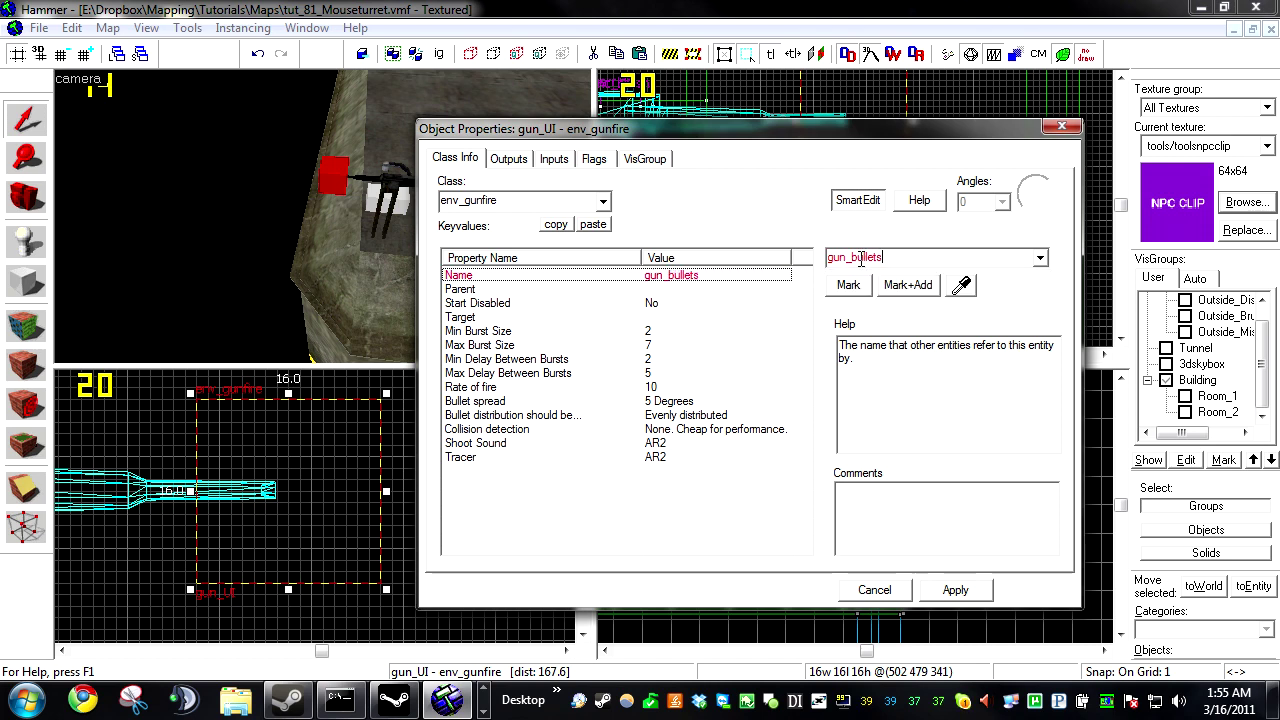
pyautogui.press('Return')
pyautogui.click(955, 590)
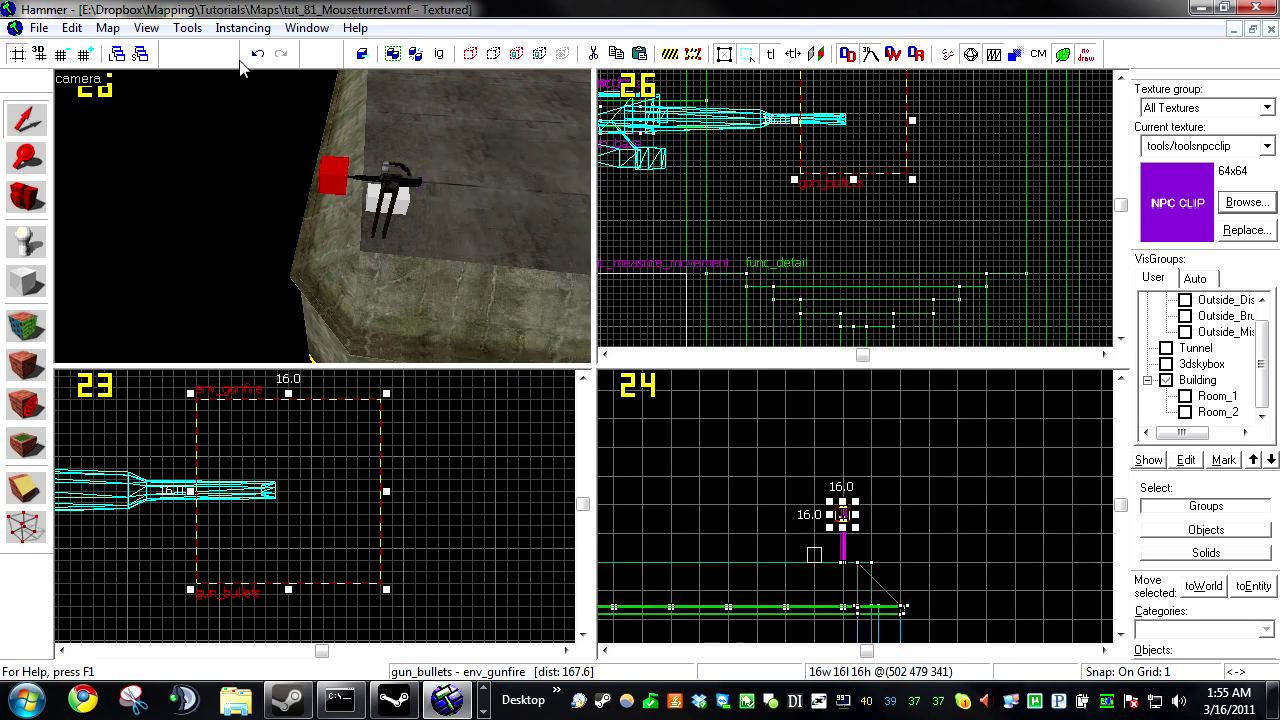
# Step: Look up halflife2.fgd among the game data files that can be added to the Counter-Strike: Source configuration
pyautogui.click(188, 28)
pyautogui.click(334, 470)
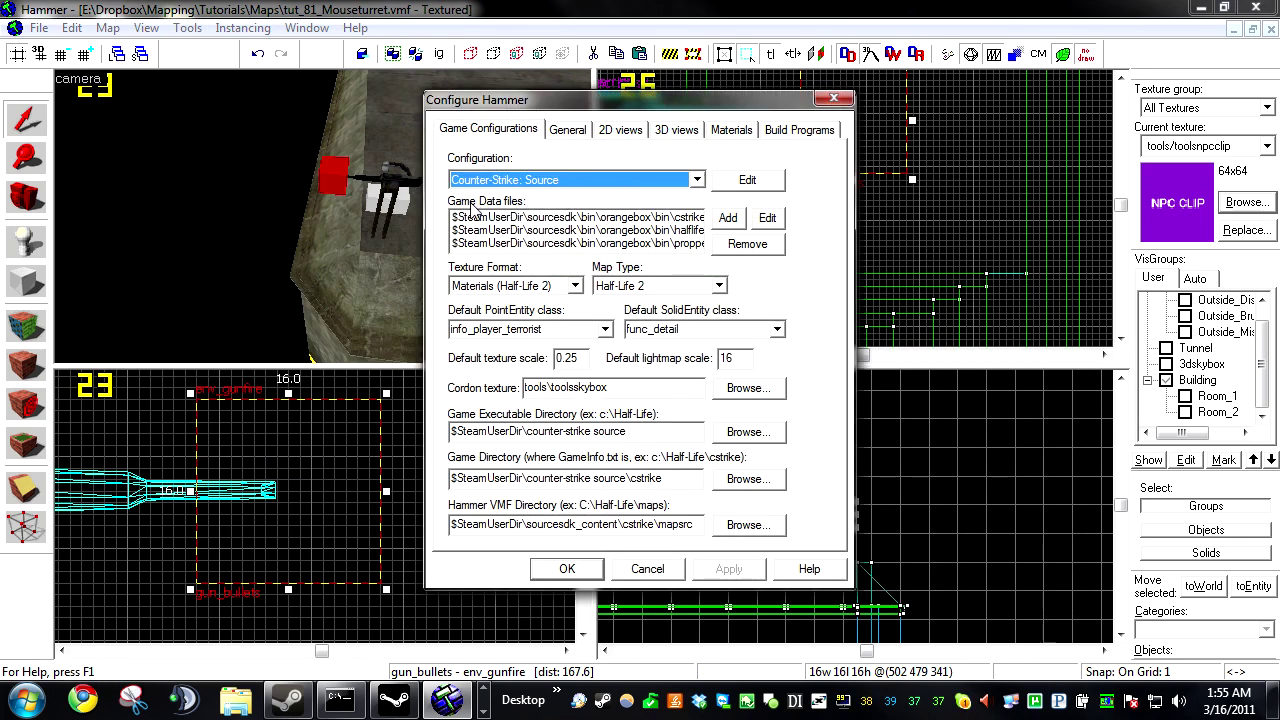
pyautogui.click(728, 218)
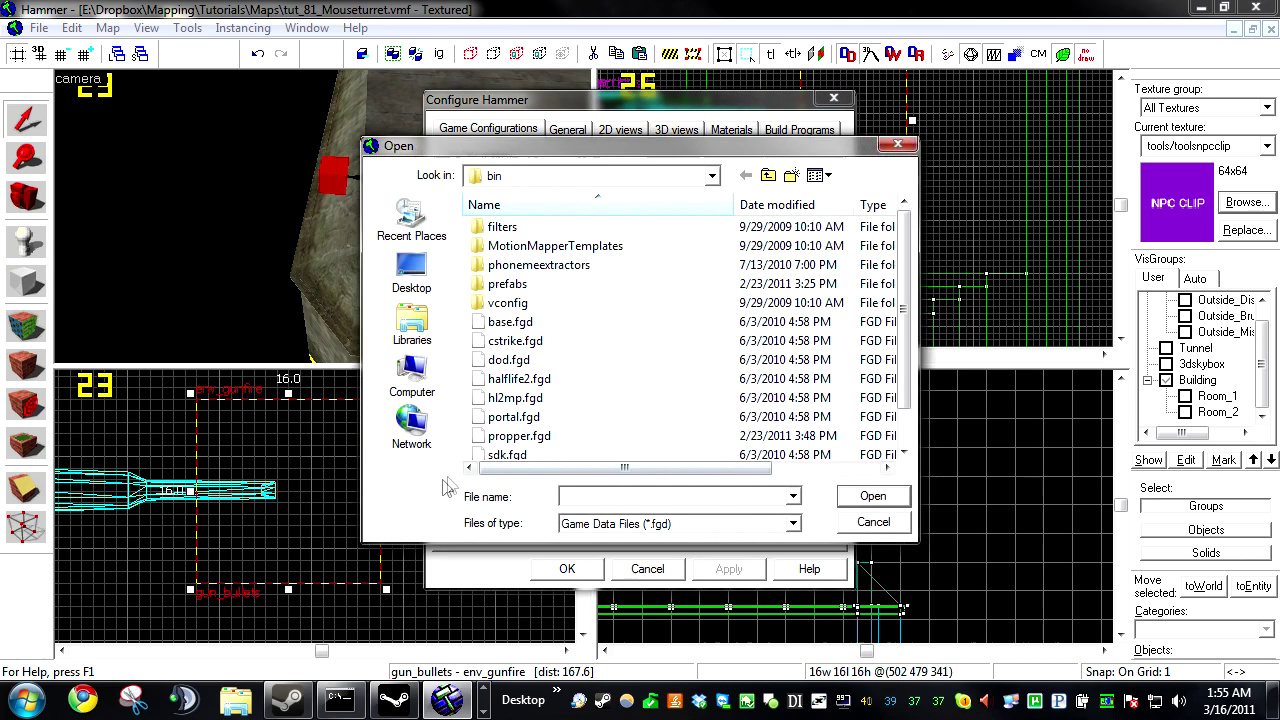
pyautogui.click(519, 378)
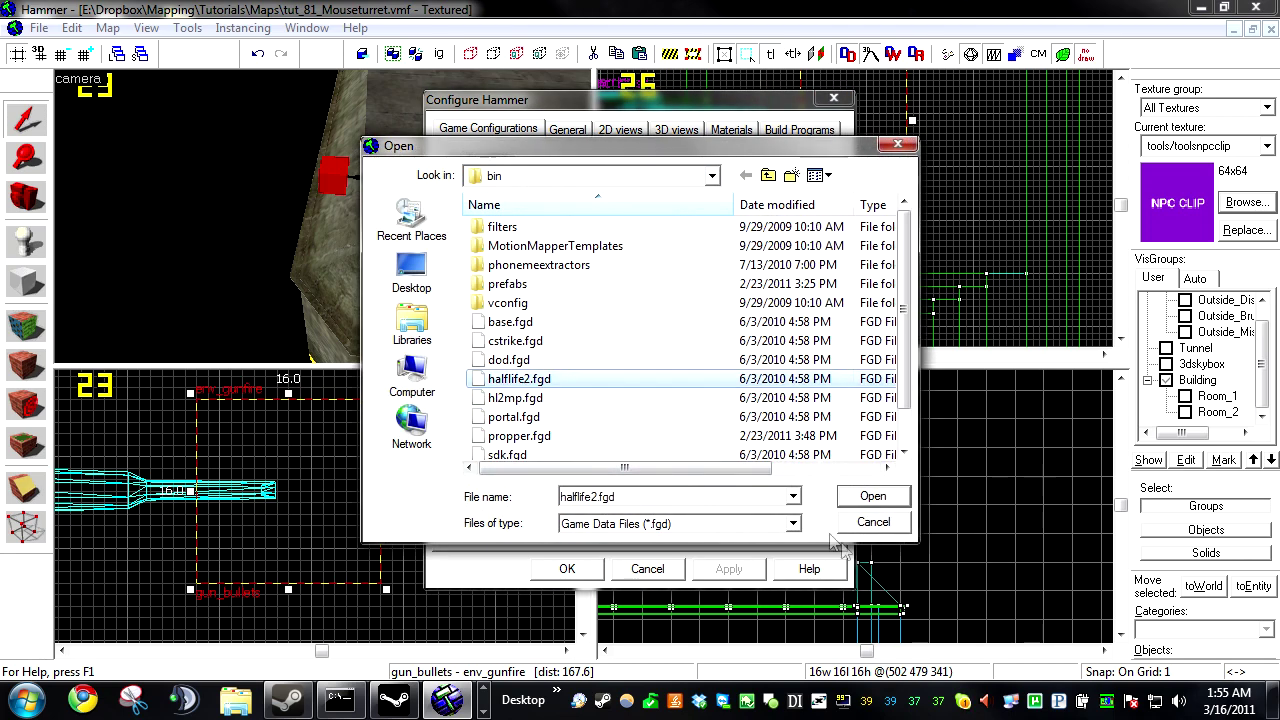
pyautogui.click(858, 522)
pyautogui.click(567, 568)
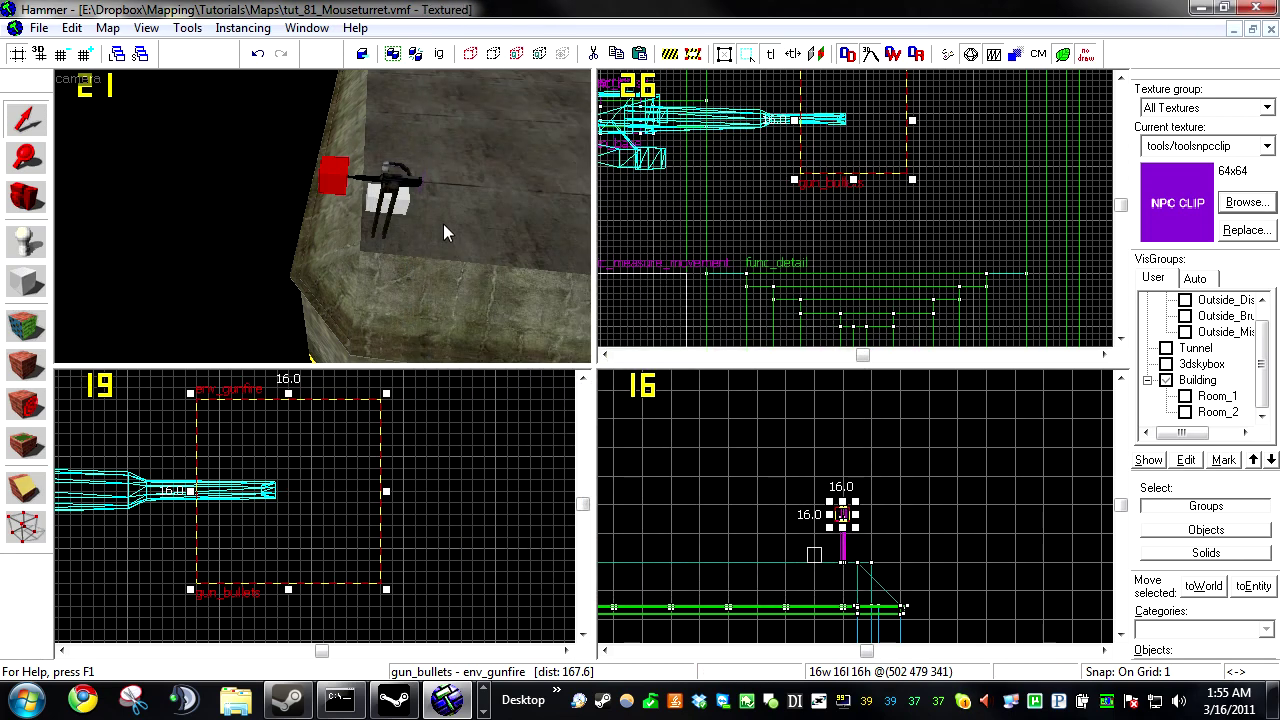
# Step: Set the parent of the gun_bullets entity to gun, apply it and close its properties
pyautogui.hotkey('alt', 'Return')
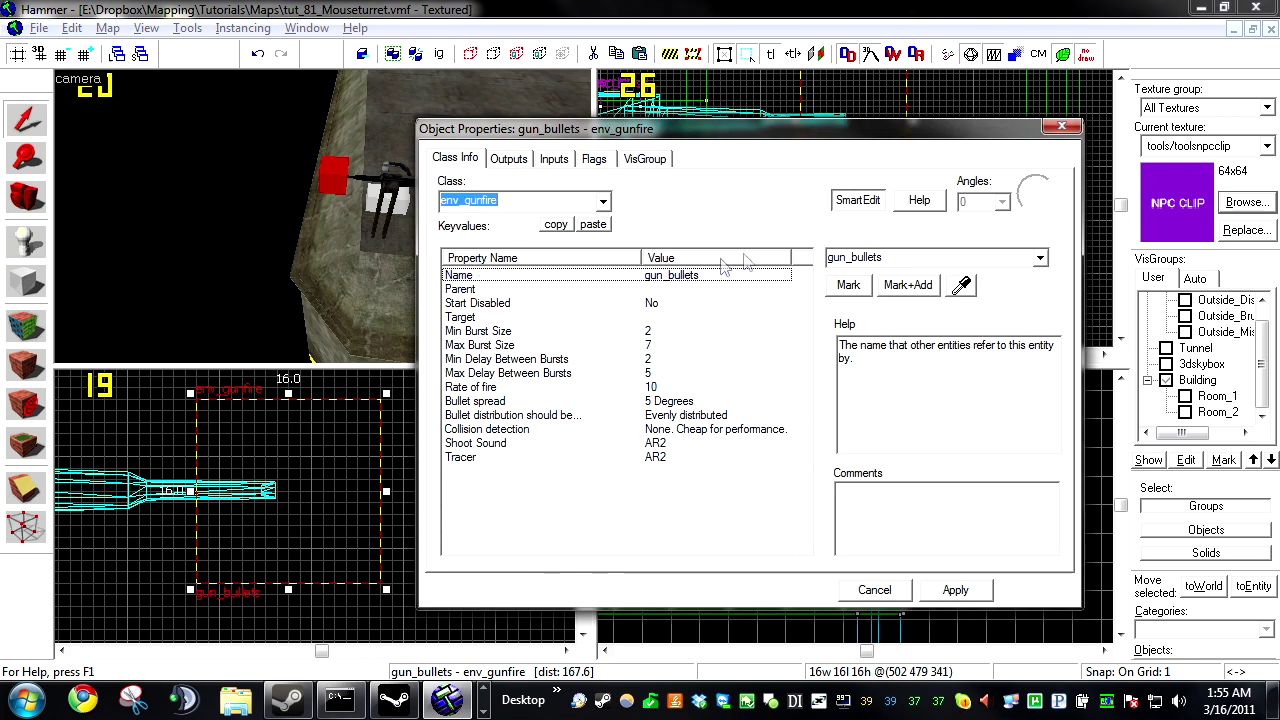
pyautogui.click(583, 290)
pyautogui.click(960, 285)
pyautogui.click(390, 177)
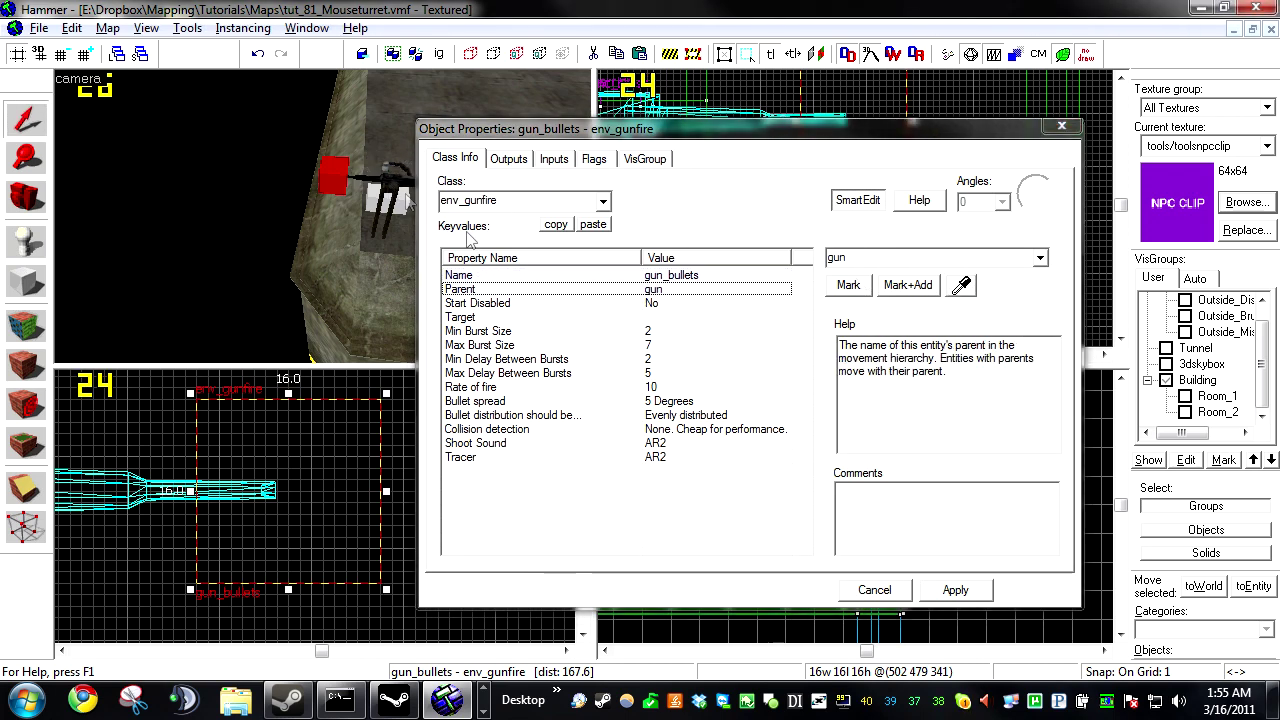
pyautogui.click(976, 597)
pyautogui.click(892, 596)
# Step: Copy the gun_bullets entity 16 units forward along the barrel's firing line and change the copy's class to info_target
pyautogui.scroll(-5, 871, 211)
pyautogui.scroll(3, 880, 227)
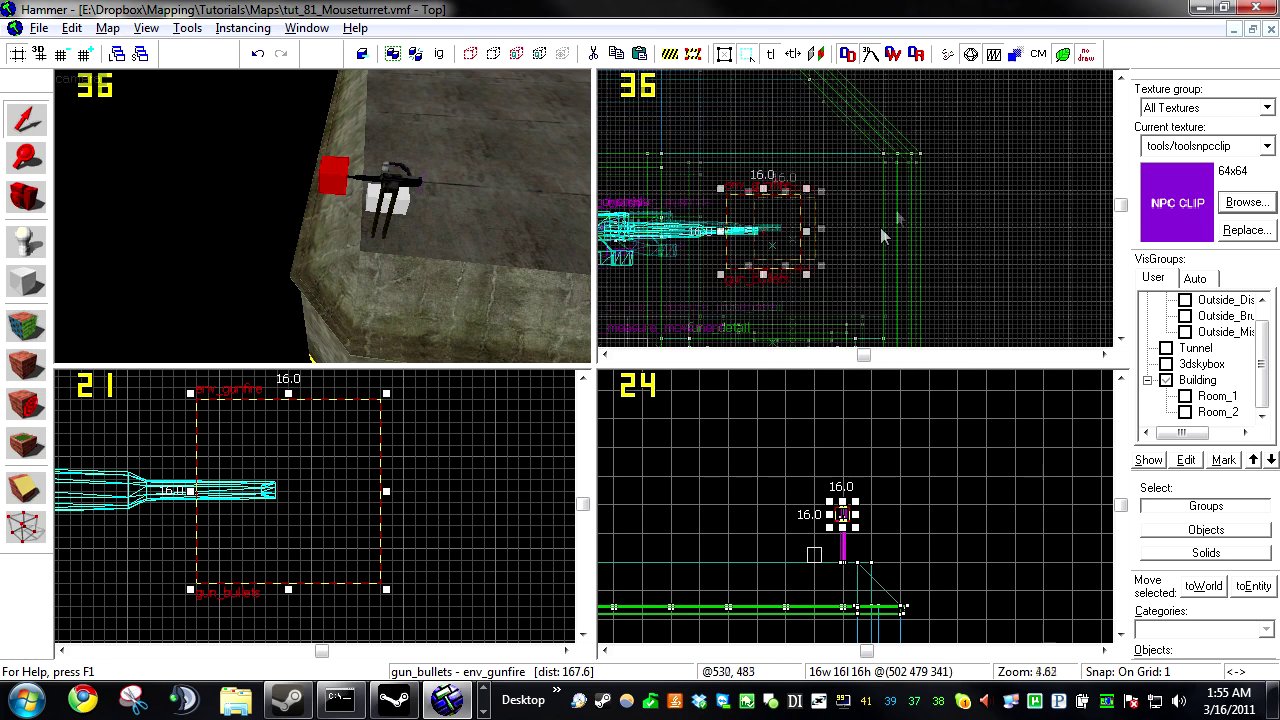
pyautogui.moveTo(774, 244); pyautogui.dragTo(837, 243)
pyautogui.hotkey('alt', 'Return')
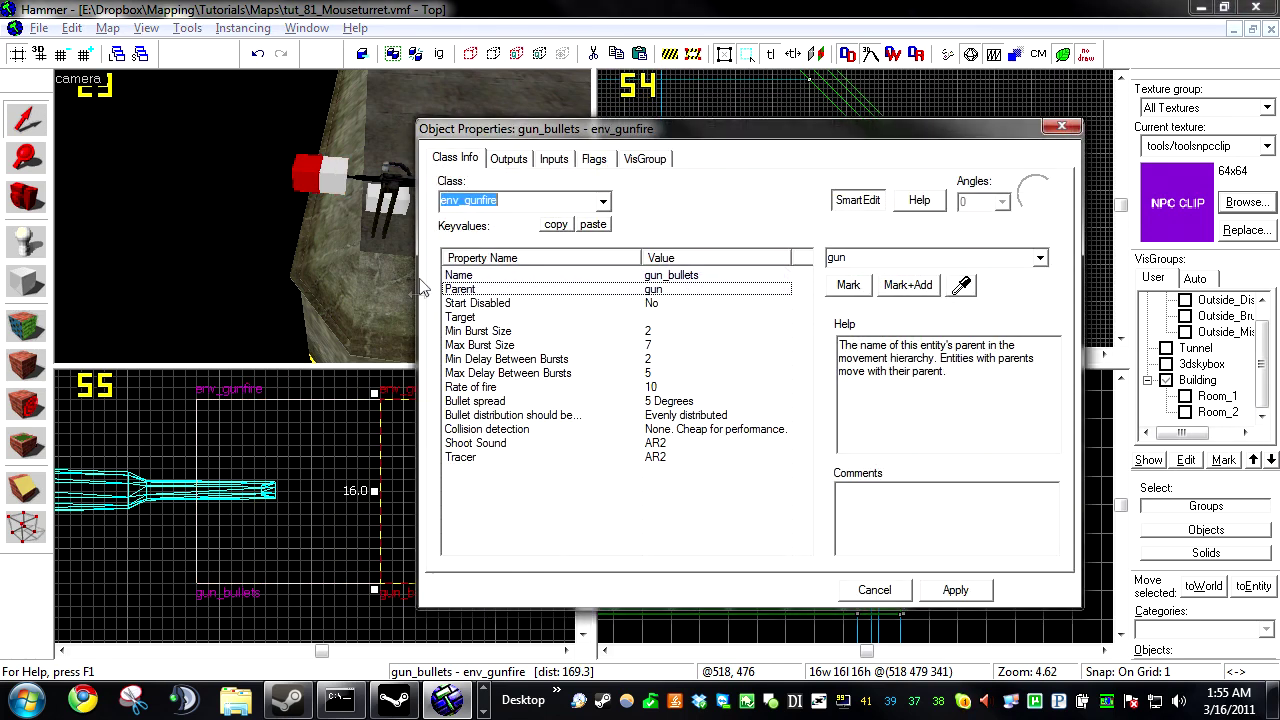
pyautogui.write('info_')
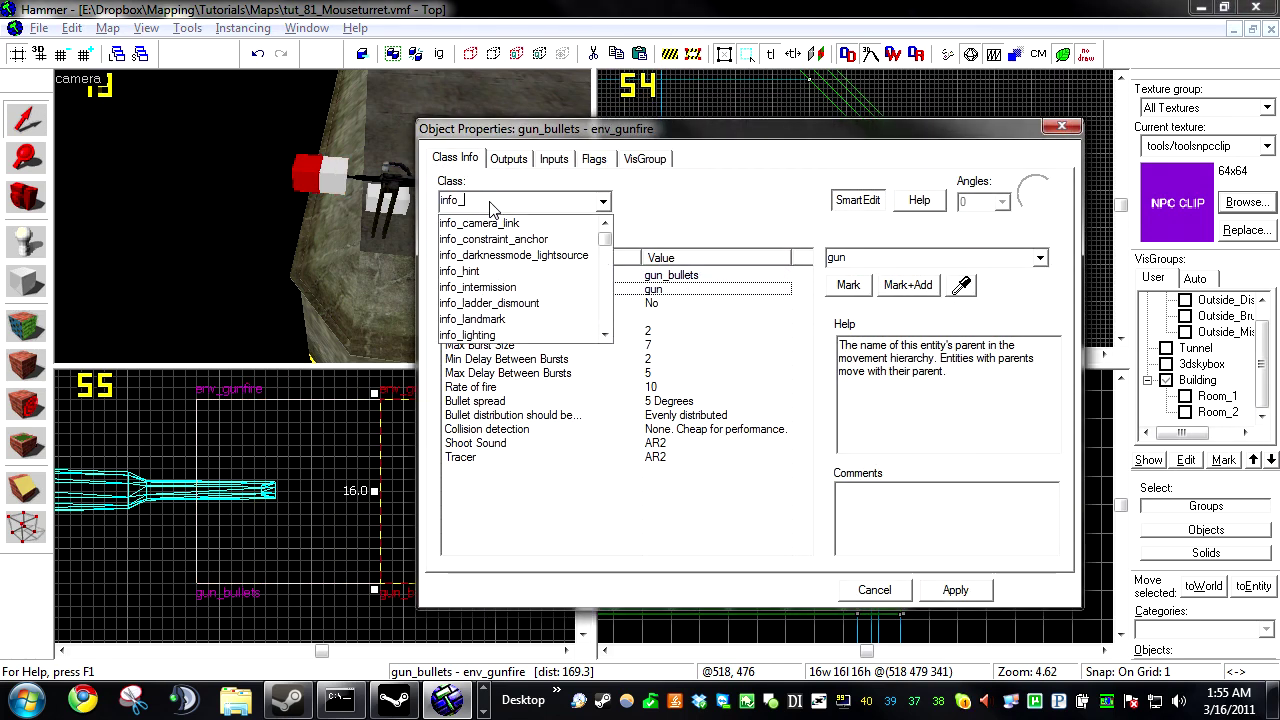
pyautogui.write('tart')
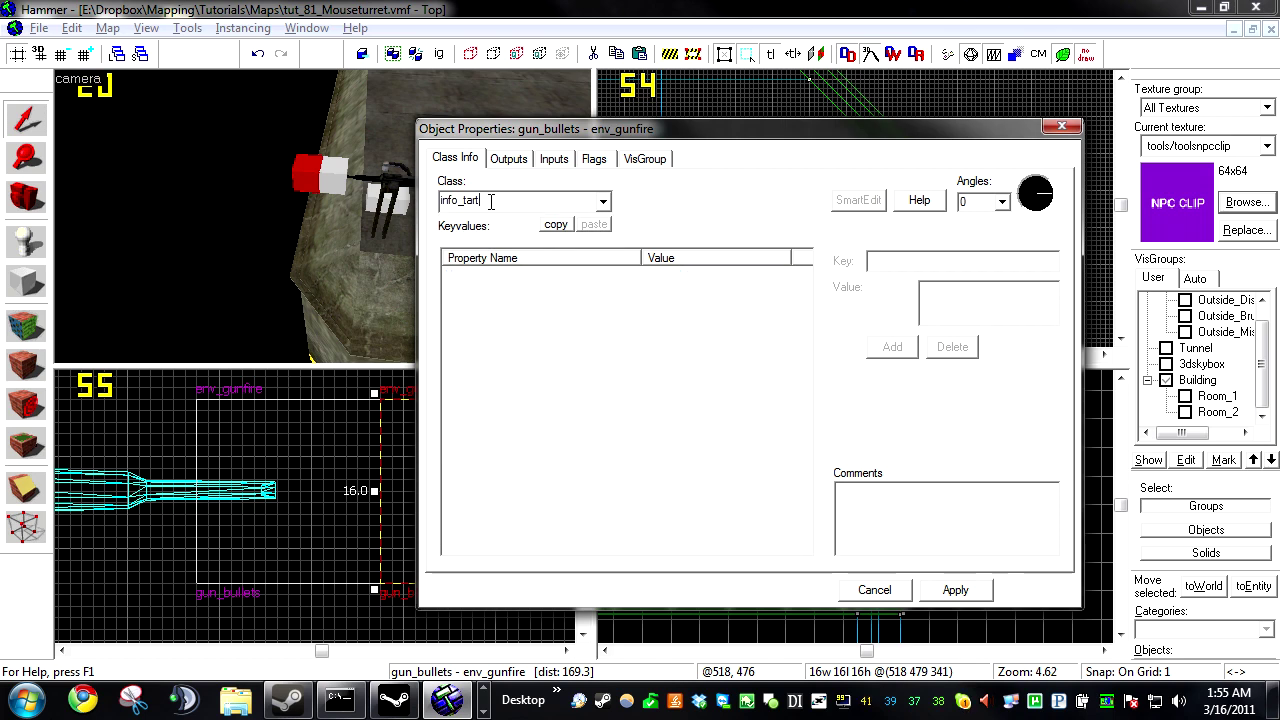
pyautogui.press('BackSpace')
pyautogui.press('Down')
pyautogui.press('Return')
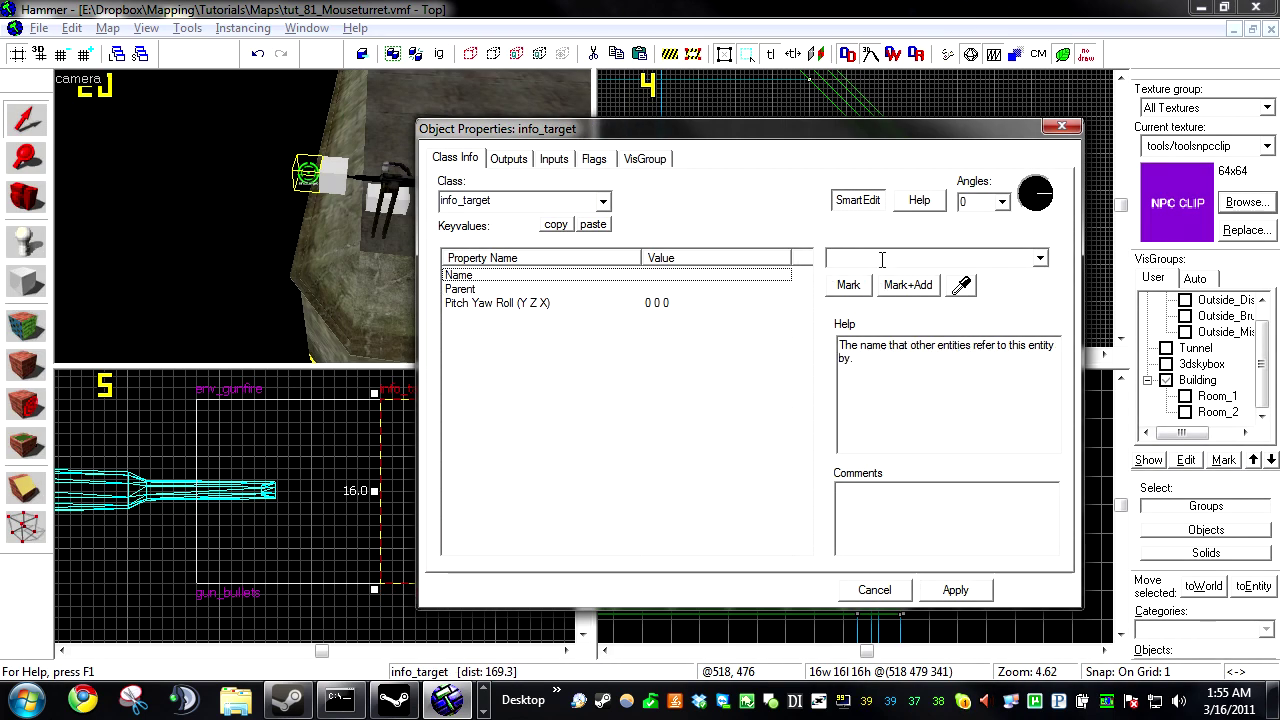
# Step: Name the info_target entity gun_firetarget, apply it and close its properties
pyautogui.click(882, 260)
pyautogui.write('gun_fir')
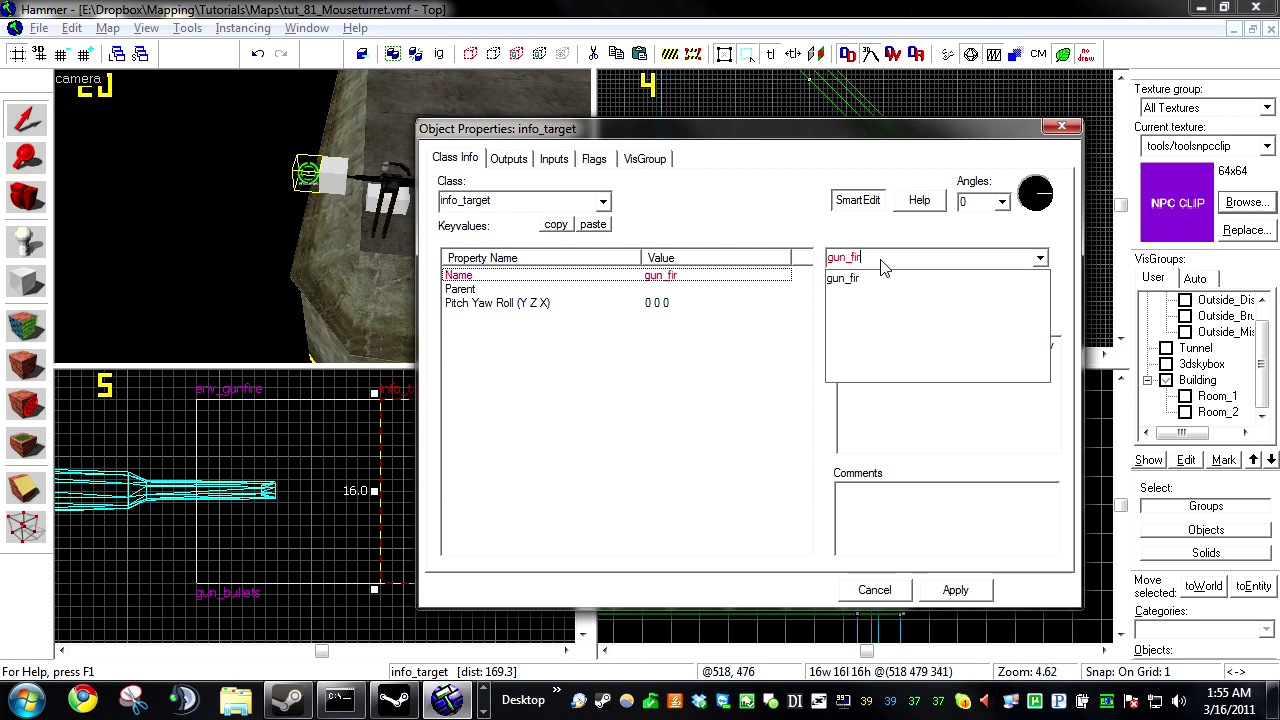
pyautogui.write('etarget')
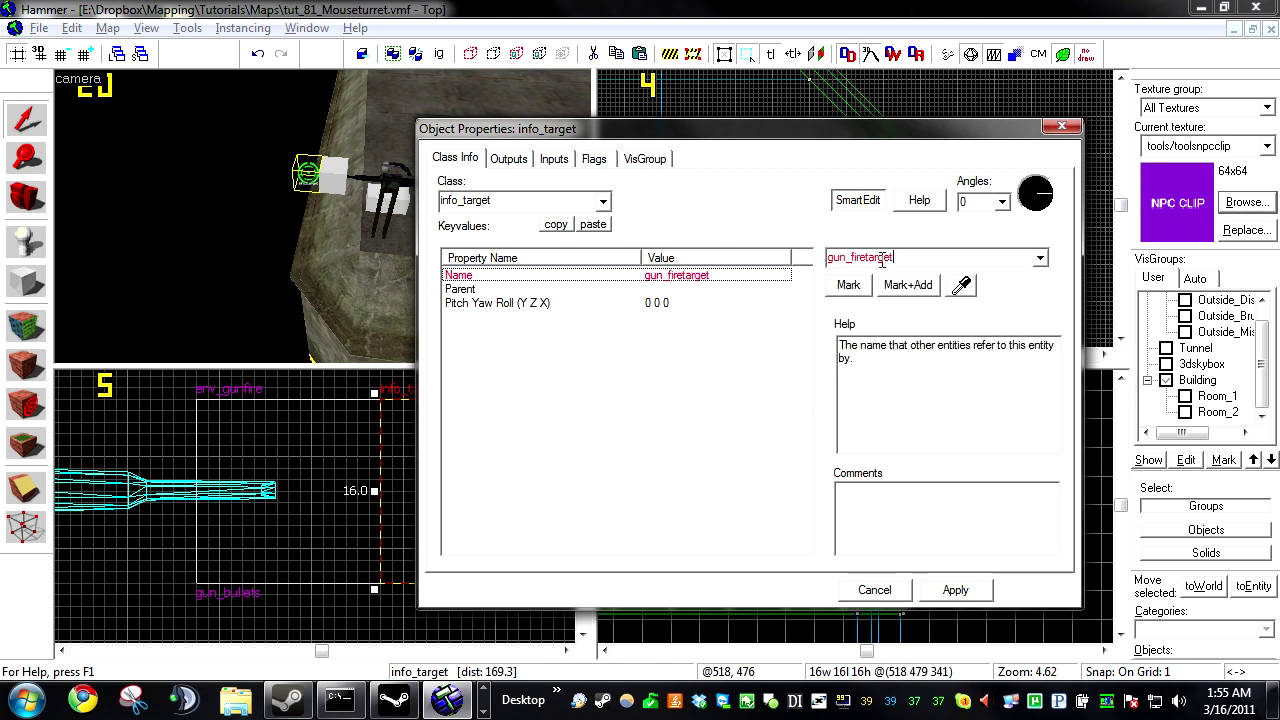
pyautogui.click(946, 594)
pyautogui.click(872, 595)
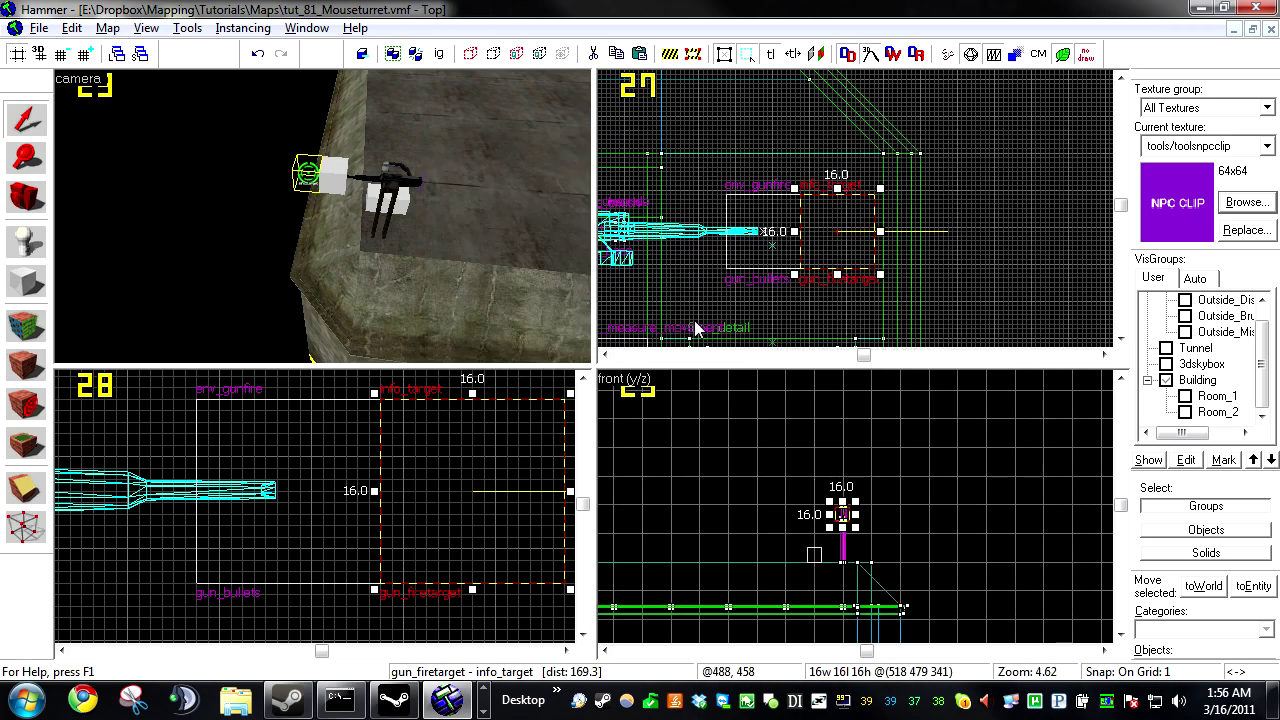
# Step: Move the gun_firetarget entity straight out along the firing line, far beyond the building, to about X 1365
pyautogui.scroll(-8, 848, 252)
pyautogui.scroll(-7, 880, 250)
pyautogui.moveTo(865, 246); pyautogui.dragTo(1080, 246)
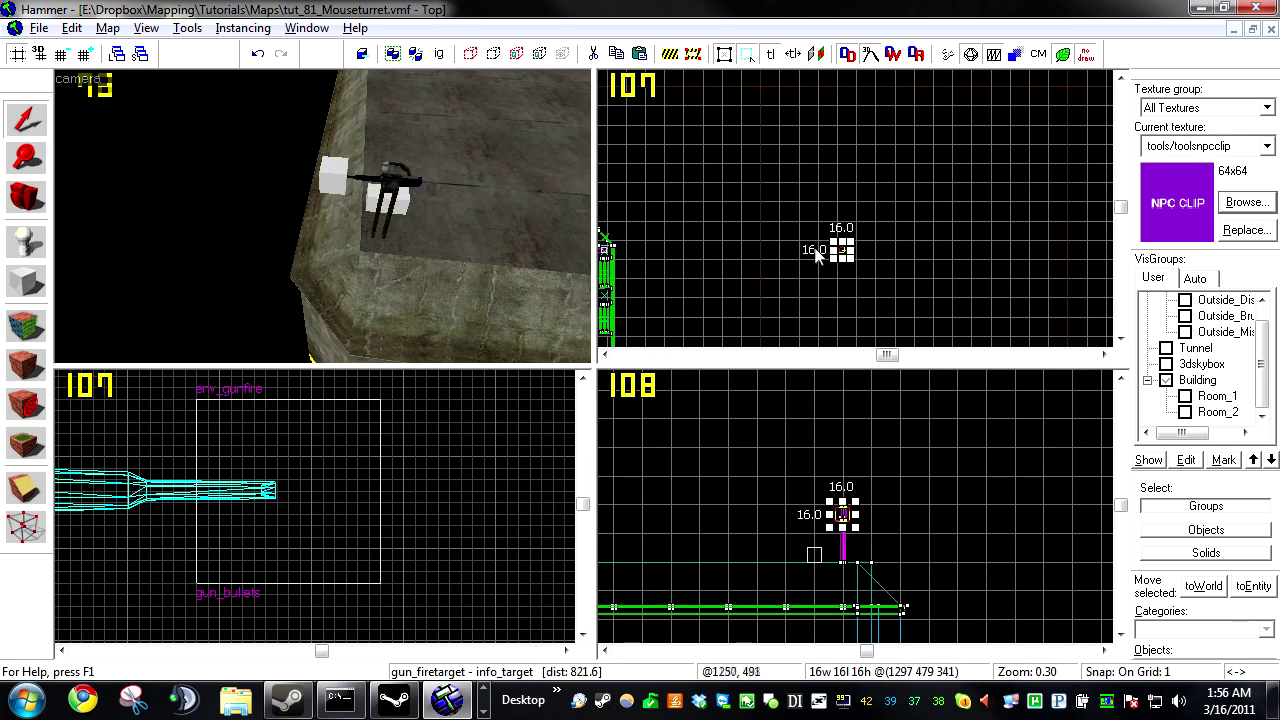
pyautogui.moveTo(845, 249); pyautogui.dragTo(865, 249)
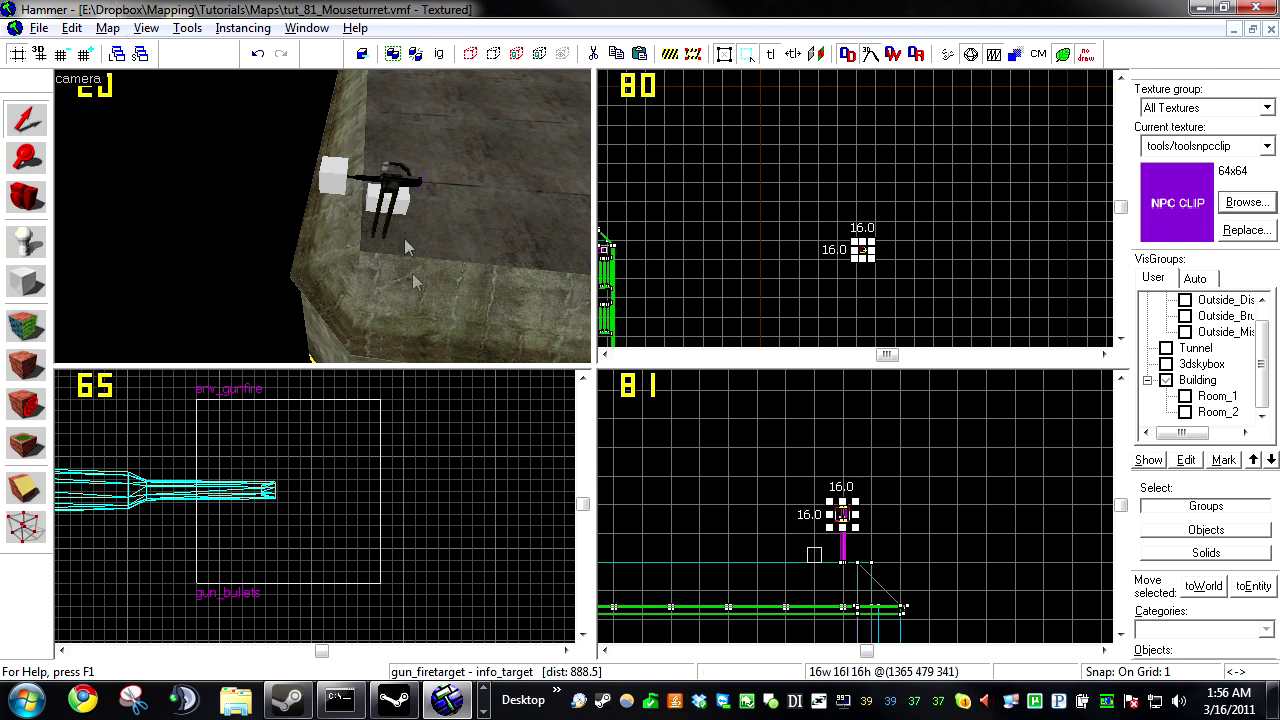
# Step: Open the properties of the env_gunfire entity at the muzzle and set Start Disabled to Yes
pyautogui.press('w')
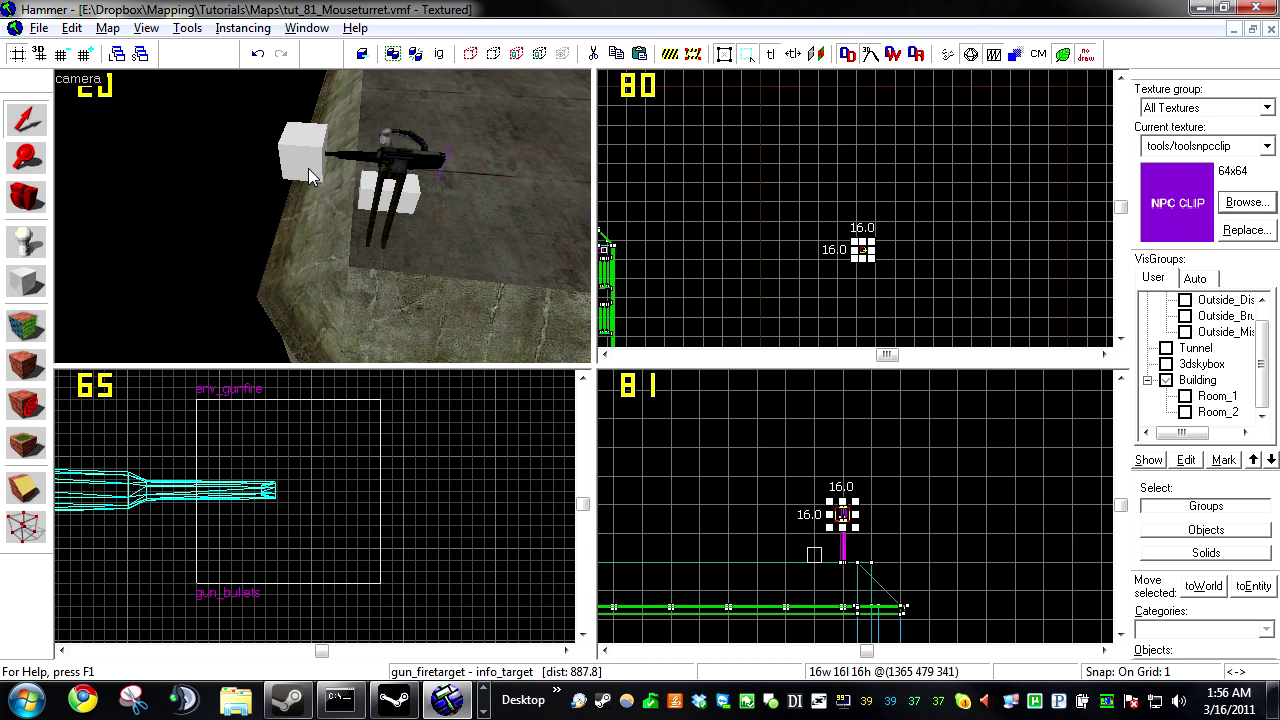
pyautogui.doubleClick(308, 168)
pyautogui.click(577, 305)
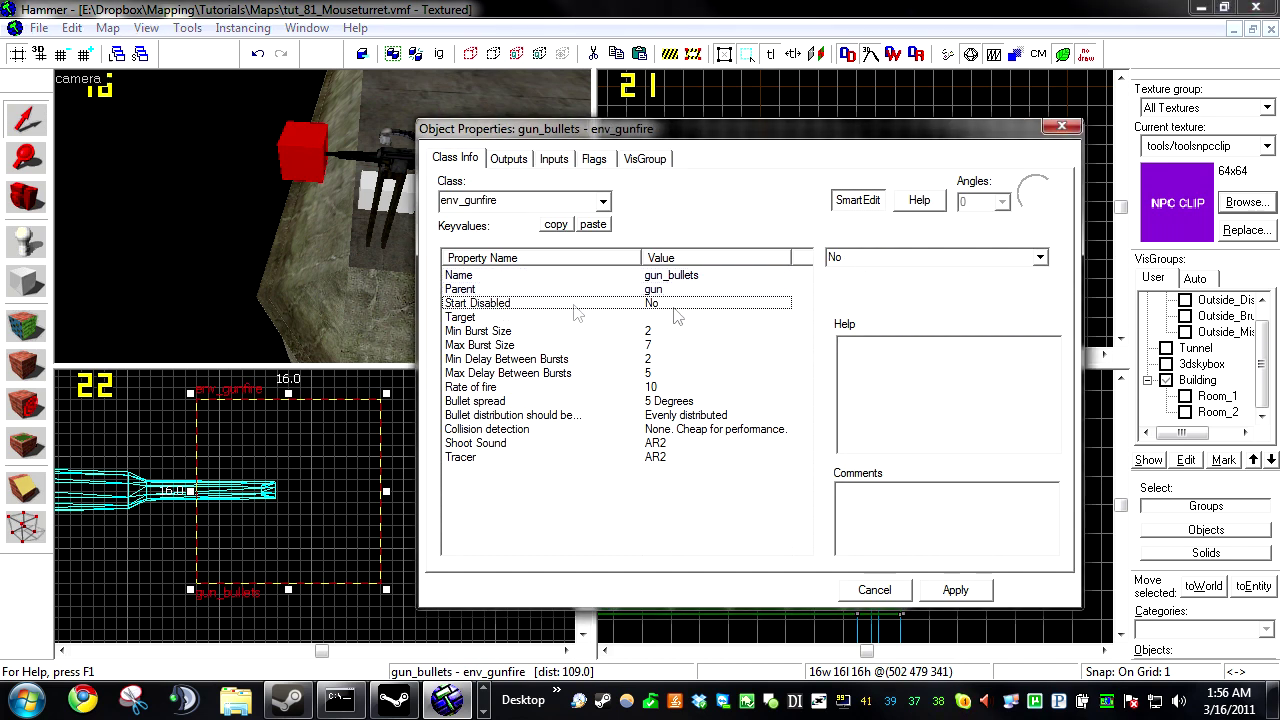
pyautogui.click(894, 256)
pyautogui.scroll(-1, 894, 256)
# Step: Set the Target of gun_bullets to gun_firetarget by picking that entity in the 3D view
pyautogui.click(543, 327)
pyautogui.click(549, 319)
pyautogui.click(960, 286)
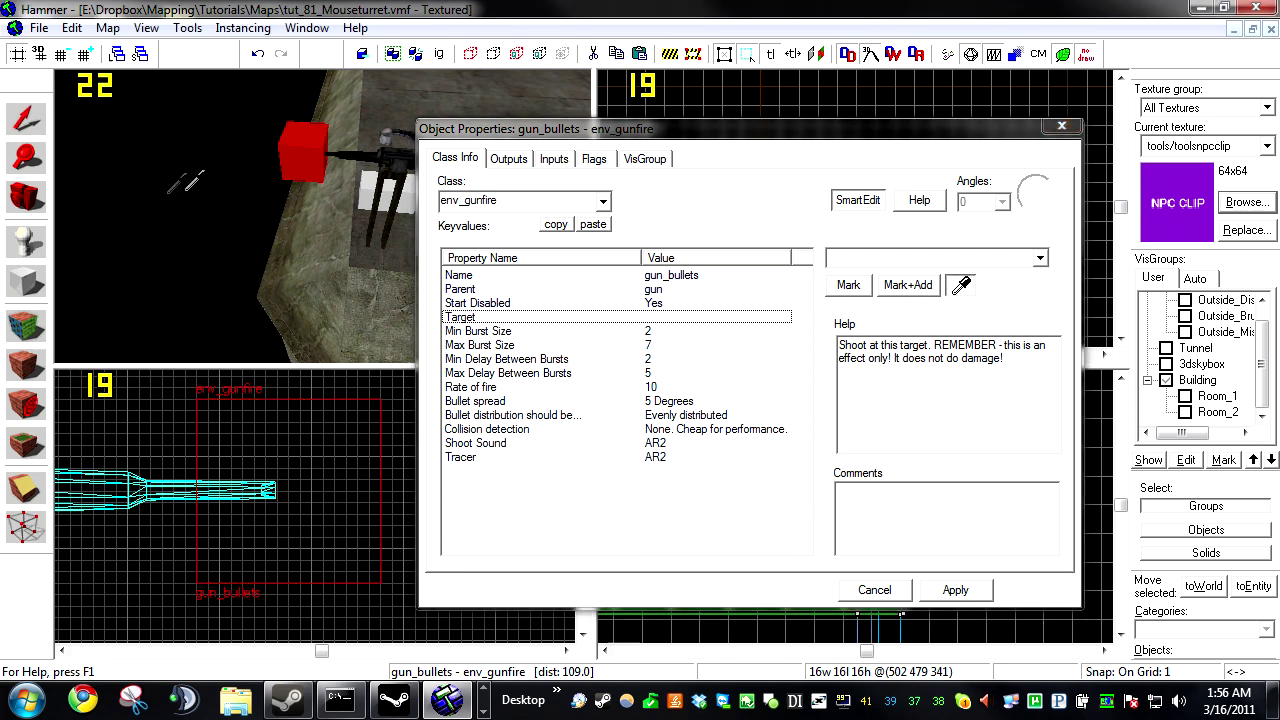
pyautogui.press('w')
pyautogui.click(244, 226)
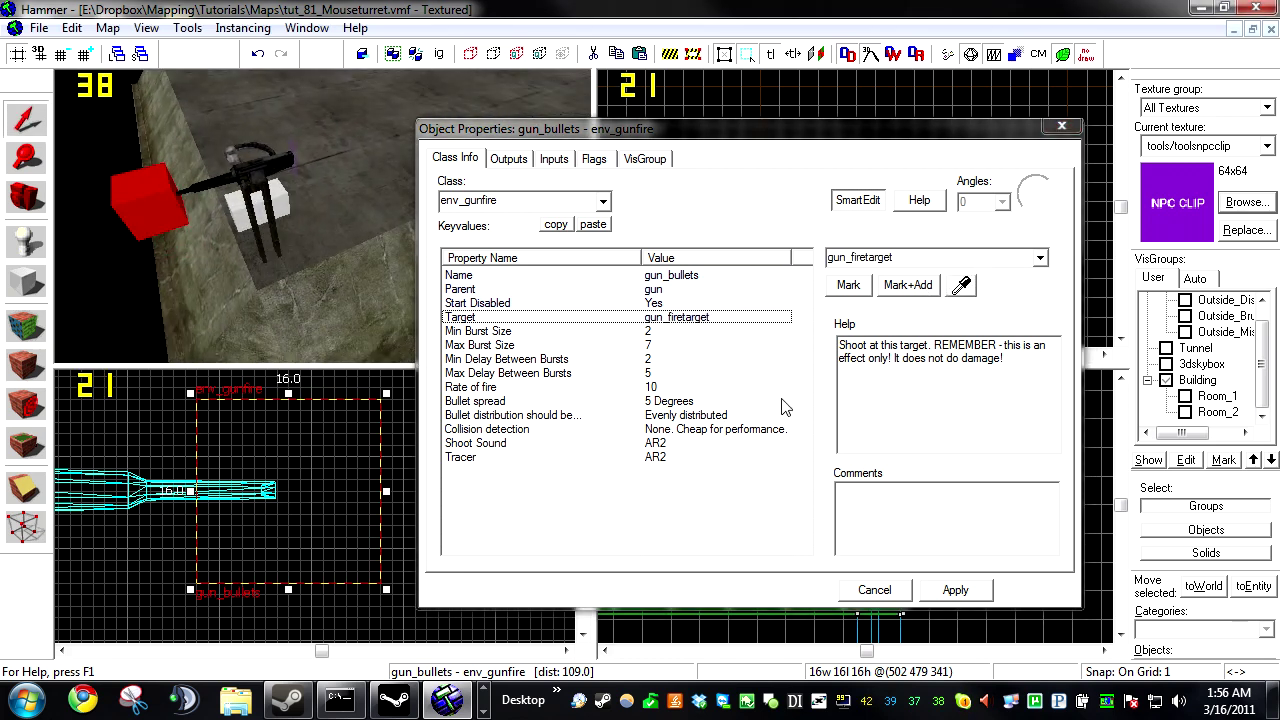
# Step: Set gun_bullets' min and max burst size to 1, rate of fire 30, bullet spread 10 Degrees, shoot sound SMG1 and tracer Default
pyautogui.click(540, 331)
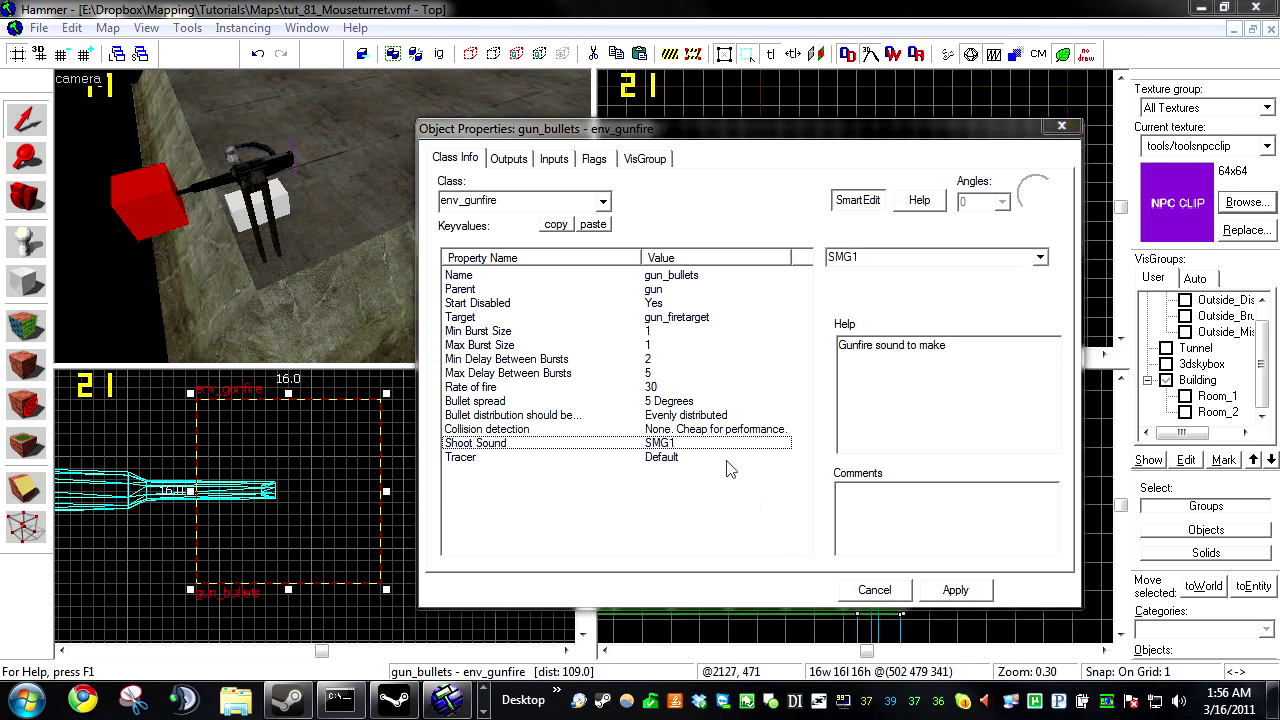
pyautogui.click(680, 400)
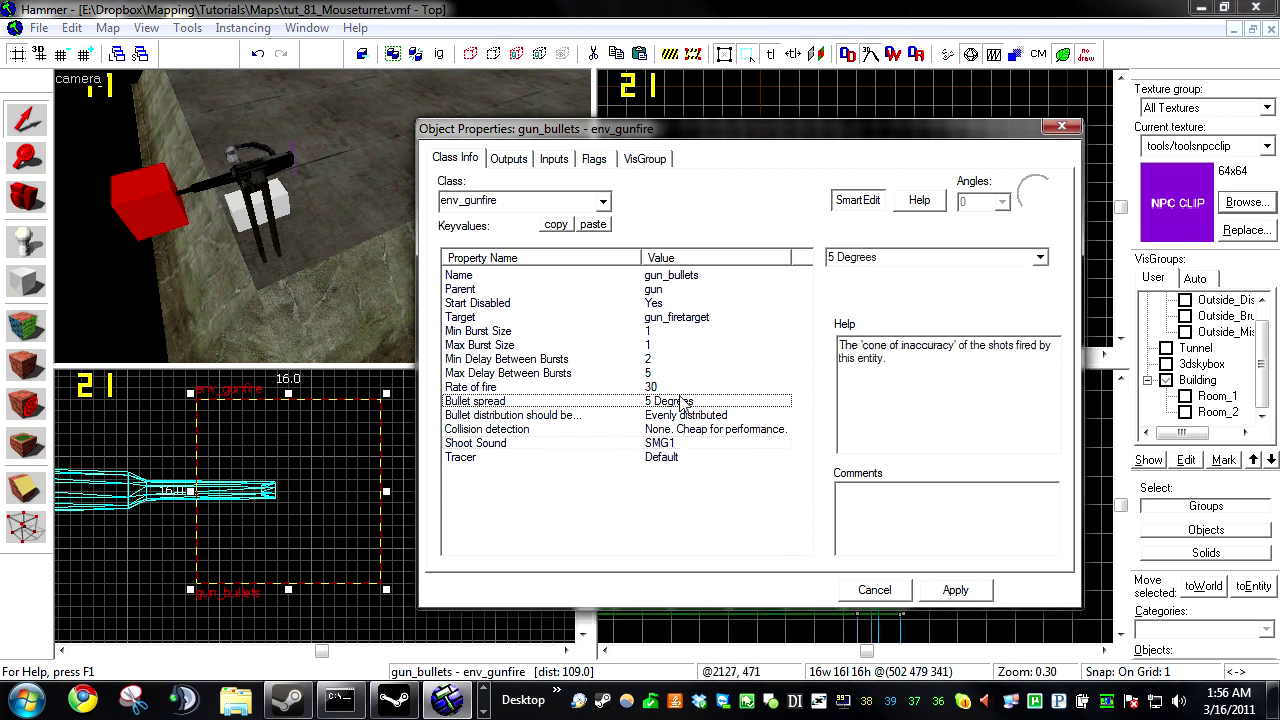
pyautogui.click(1040, 257)
pyautogui.click(928, 281)
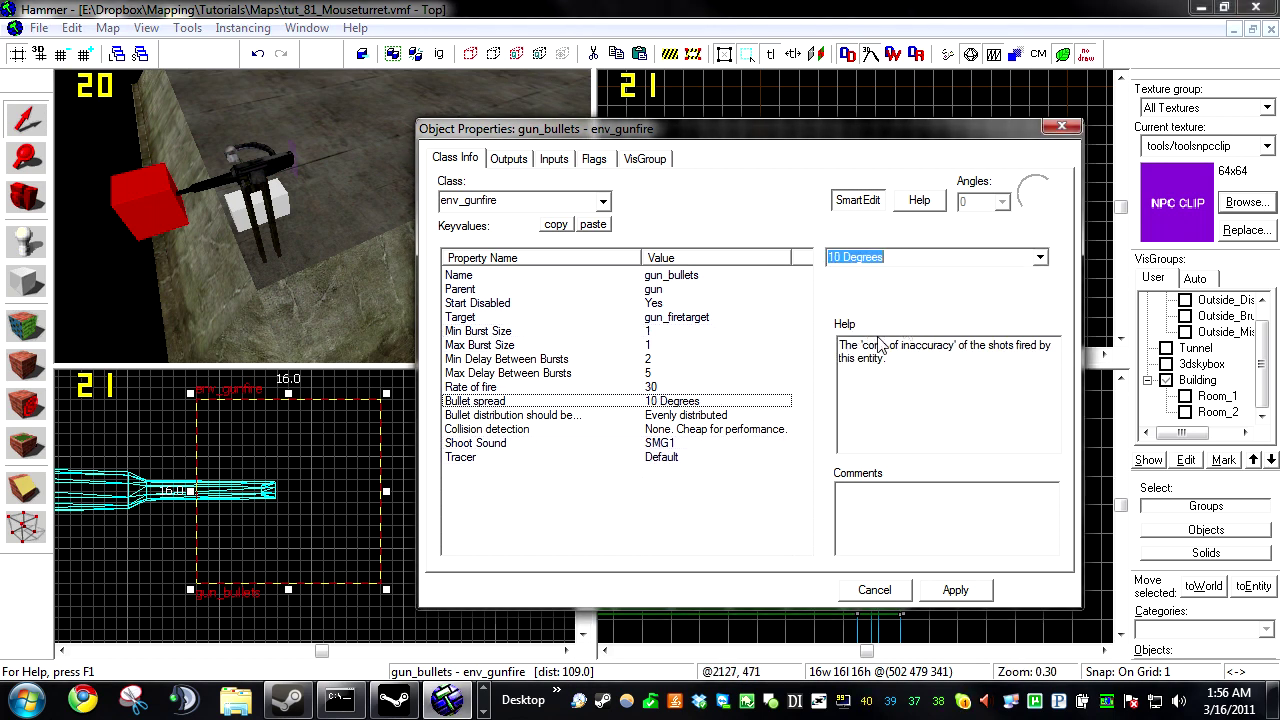
pyautogui.click(958, 591)
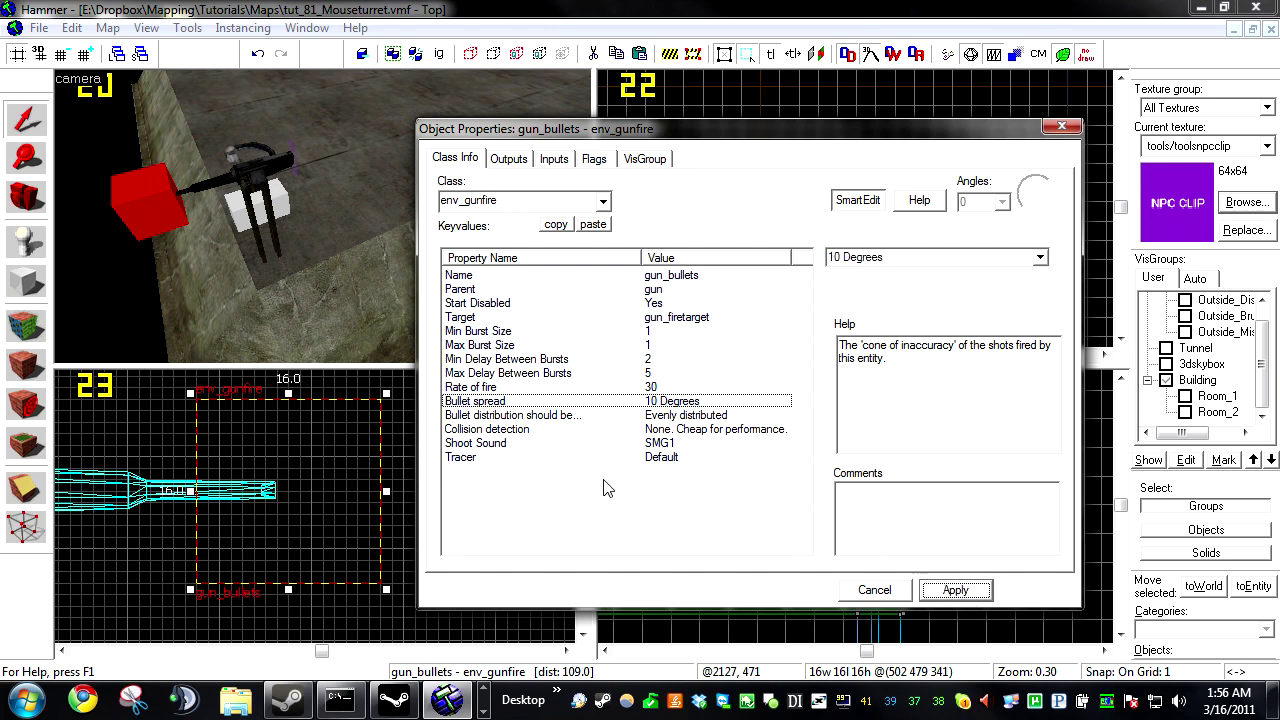
pyautogui.click(648, 457)
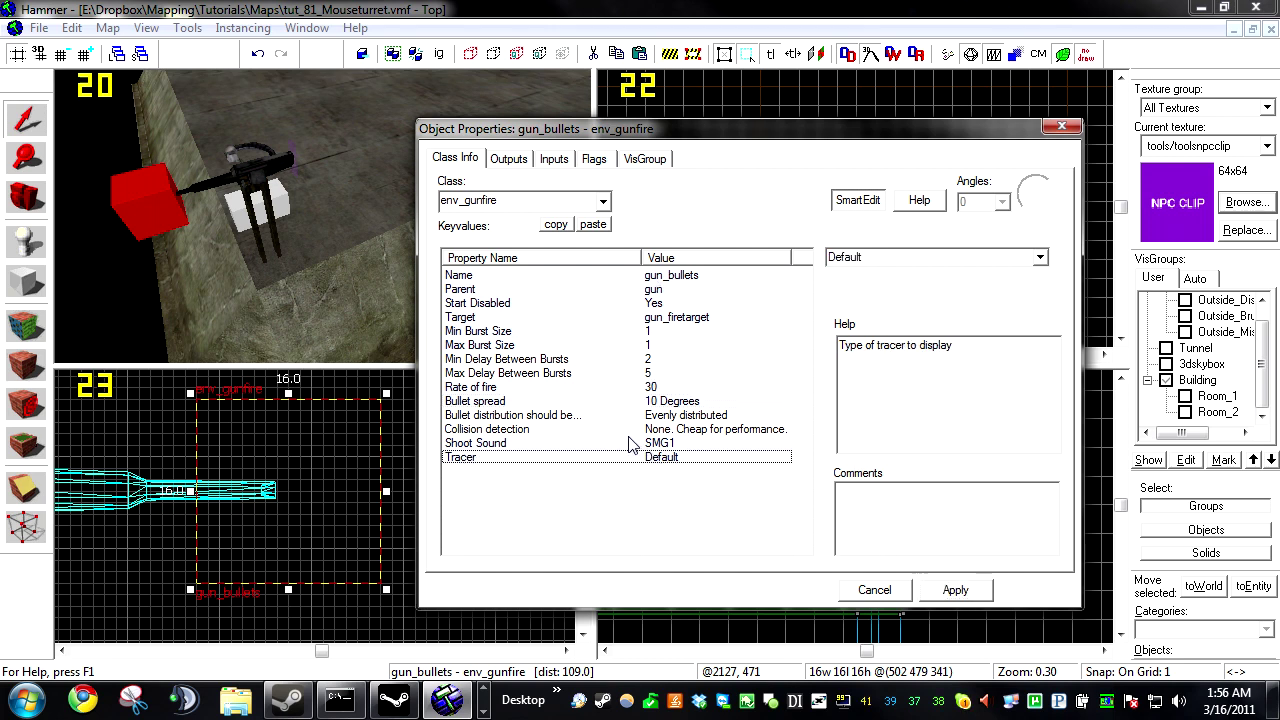
pyautogui.click(980, 596)
pyautogui.click(868, 597)
# Step: Select the gun_movement entity beside the turret and place a copy of it directly next to the original, at Y 432
pyautogui.click(867, 197)
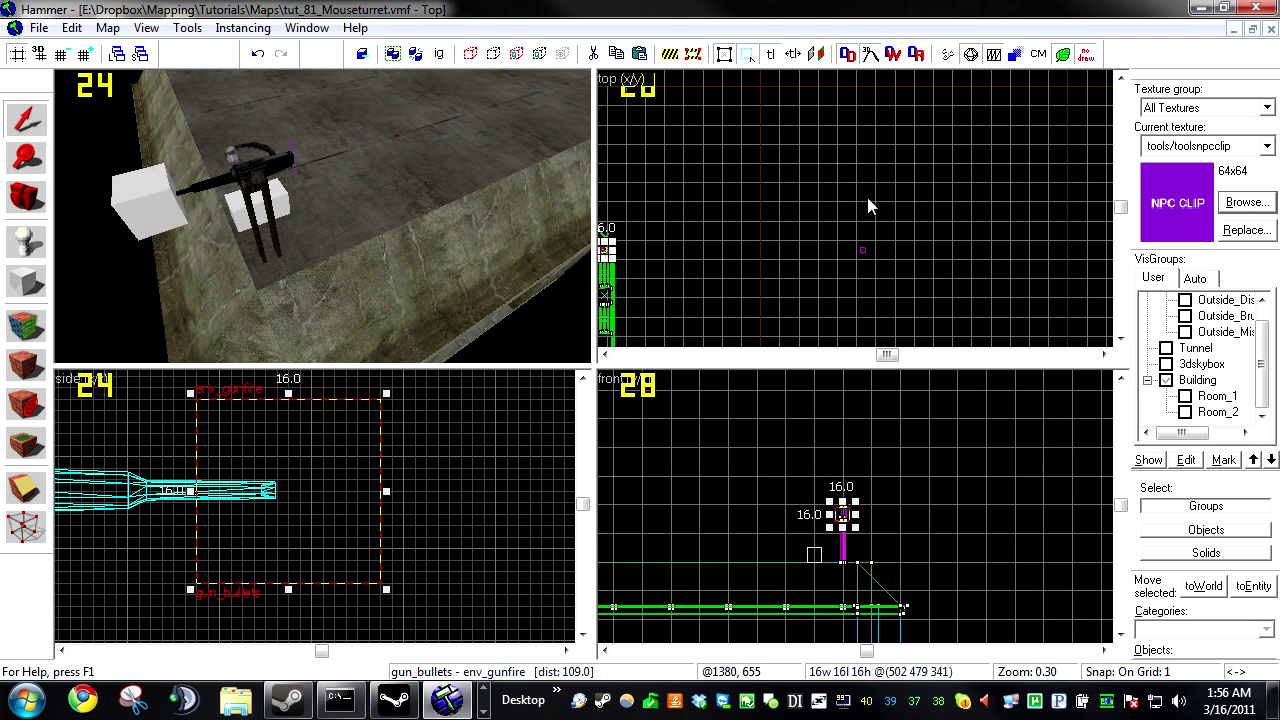
pyautogui.click(234, 220)
pyautogui.click(243, 211)
pyautogui.scroll(-12, 861, 281)
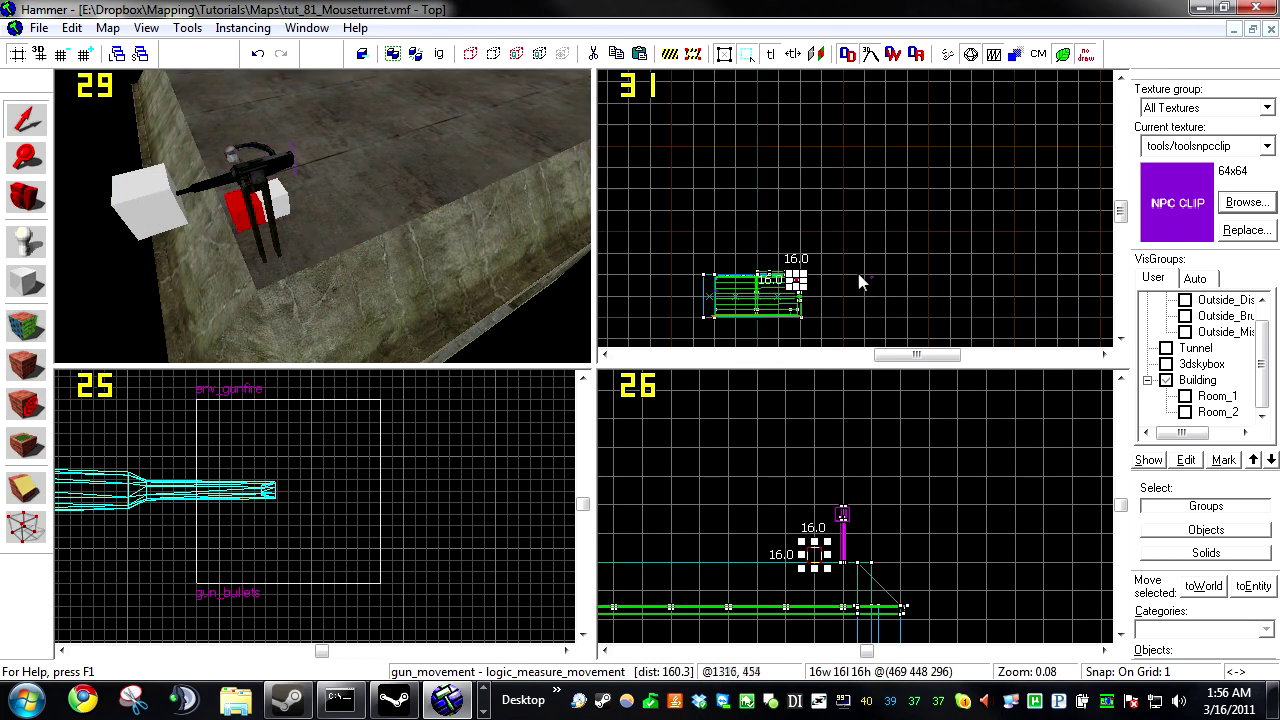
pyautogui.scroll(8, 840, 285)
pyautogui.scroll(15, 840, 275)
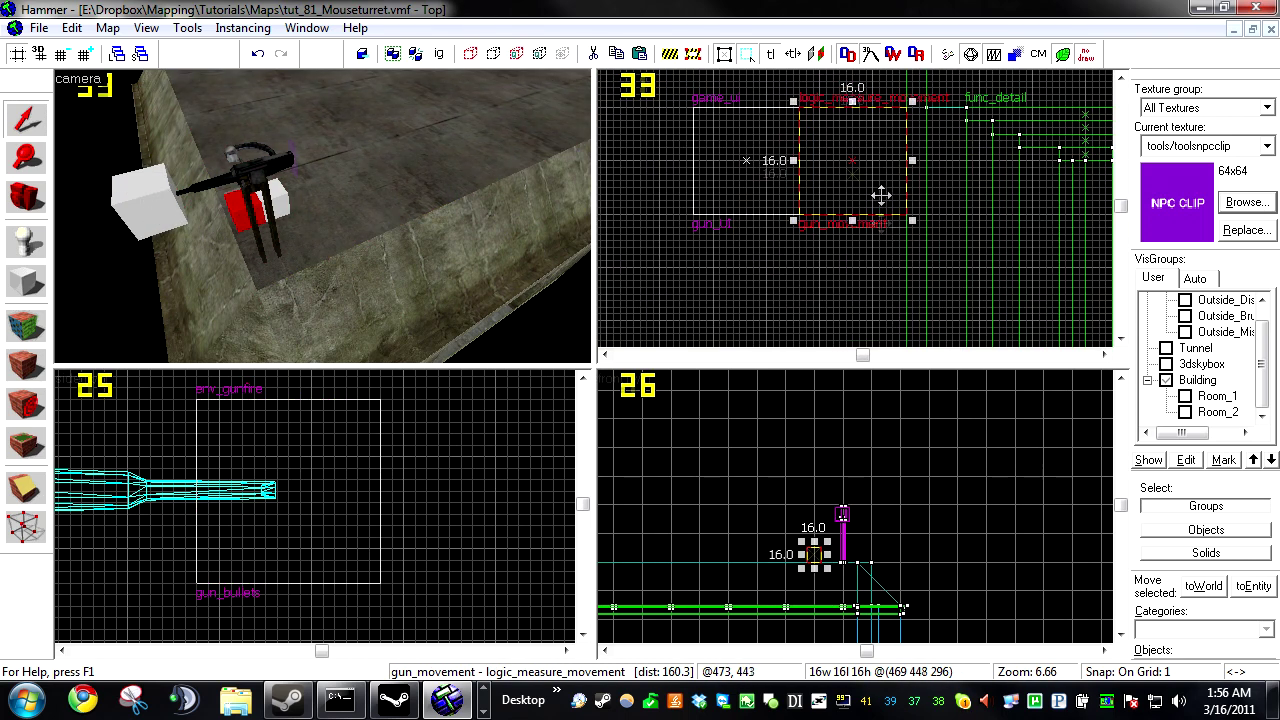
pyautogui.click(884, 299)
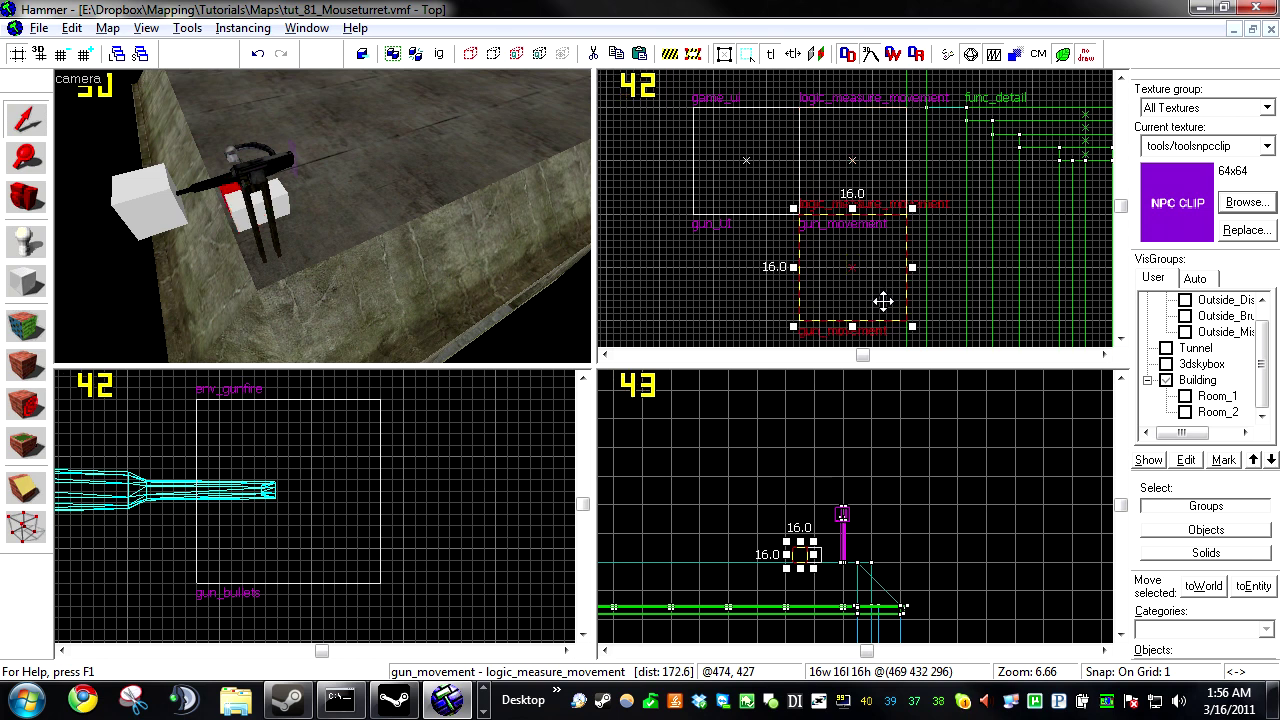
# Step: Change the class of the copied gun_movement entity to logic_auto
pyautogui.hotkey('alt', 'Return')
pyautogui.write('l')
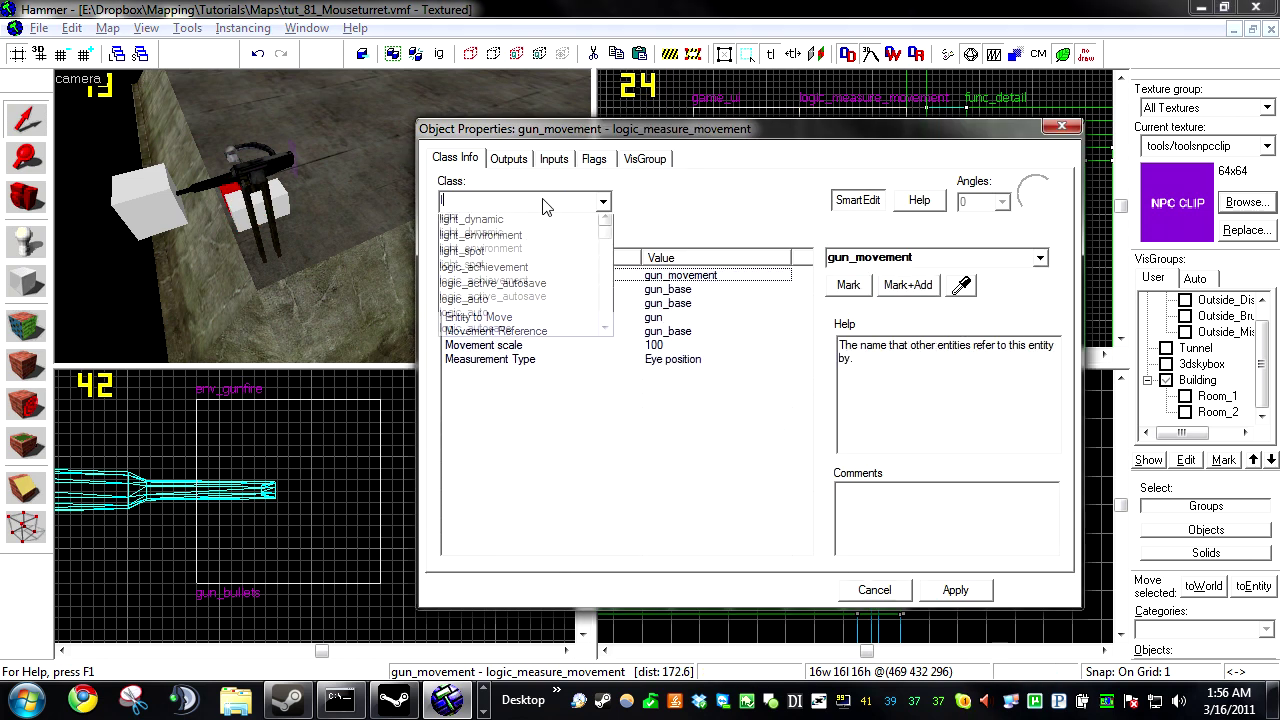
pyautogui.write('ogic_auto')
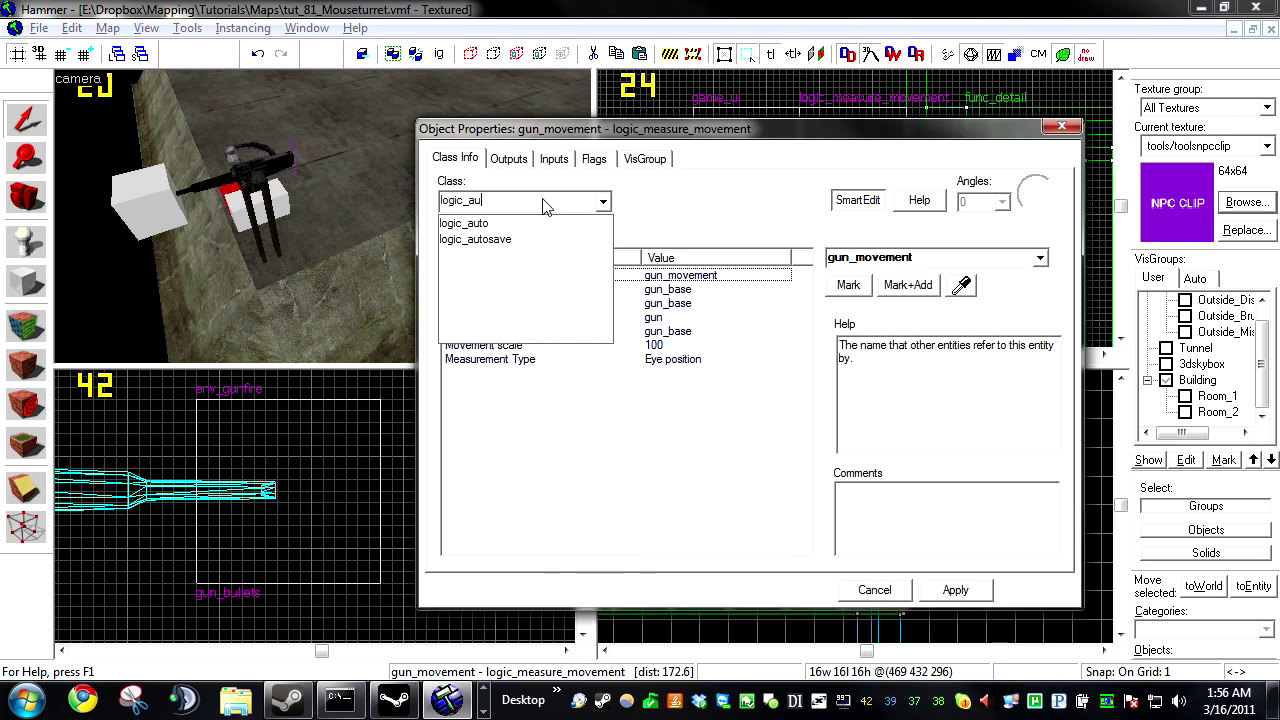
# Step: Add an OnMapSpawn output to the logic_auto entity that targets gun_firetarget
pyautogui.click(508, 158)
pyautogui.click(551, 546)
pyautogui.click(808, 411)
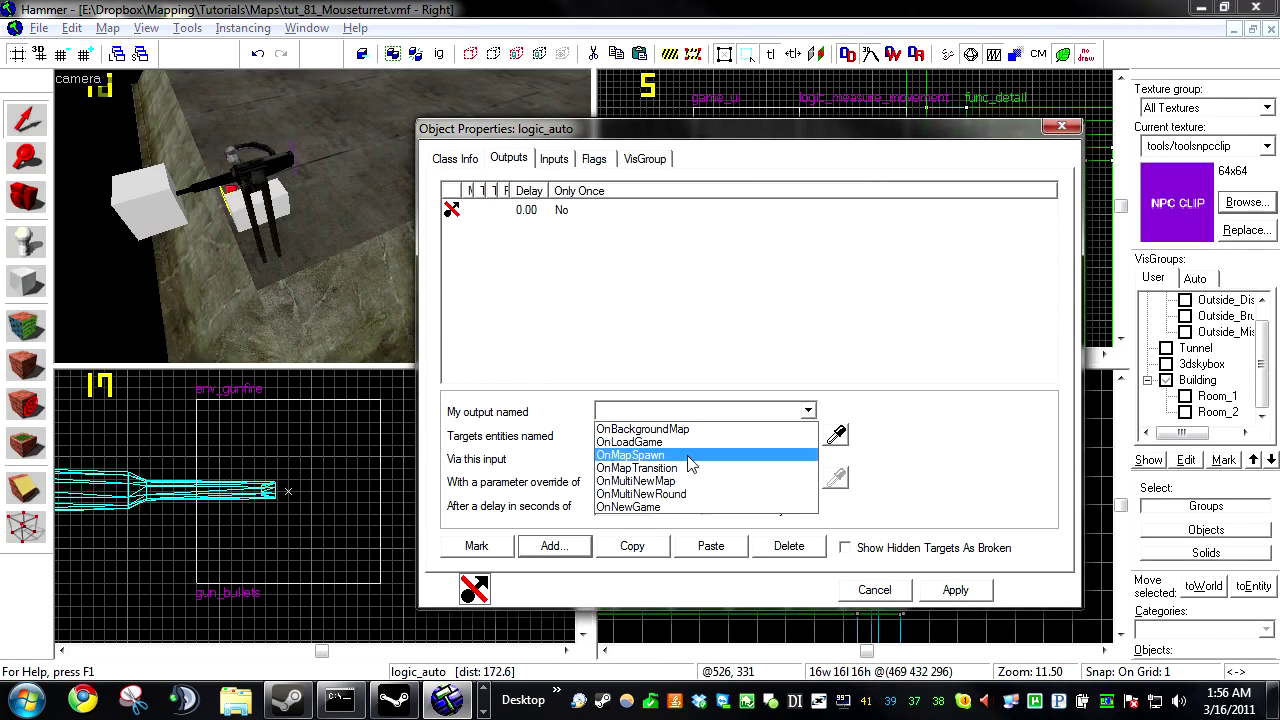
pyautogui.click(785, 455)
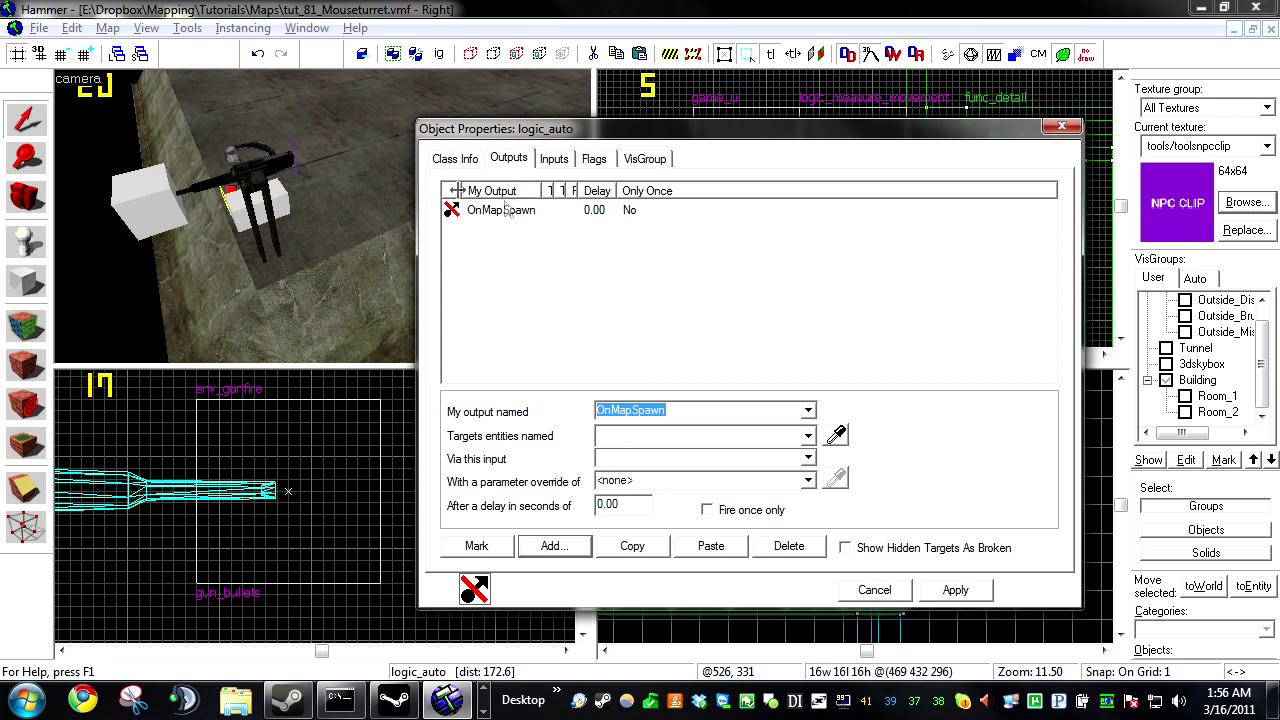
pyautogui.click(843, 441)
pyautogui.press('z')
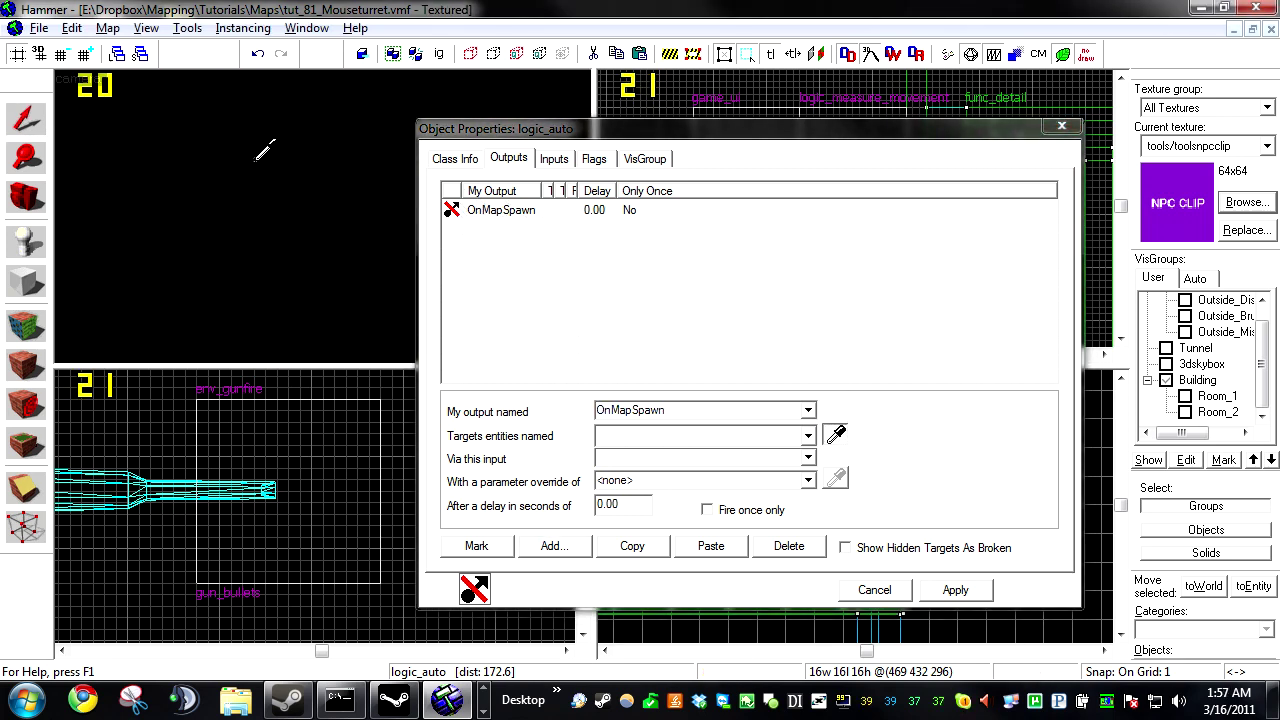
pyautogui.click(263, 150)
# Step: Set the output's input to SetParent with the parameter gun, apply it, close the properties and clear the selection
pyautogui.click(630, 458)
pyautogui.write('SetParent')
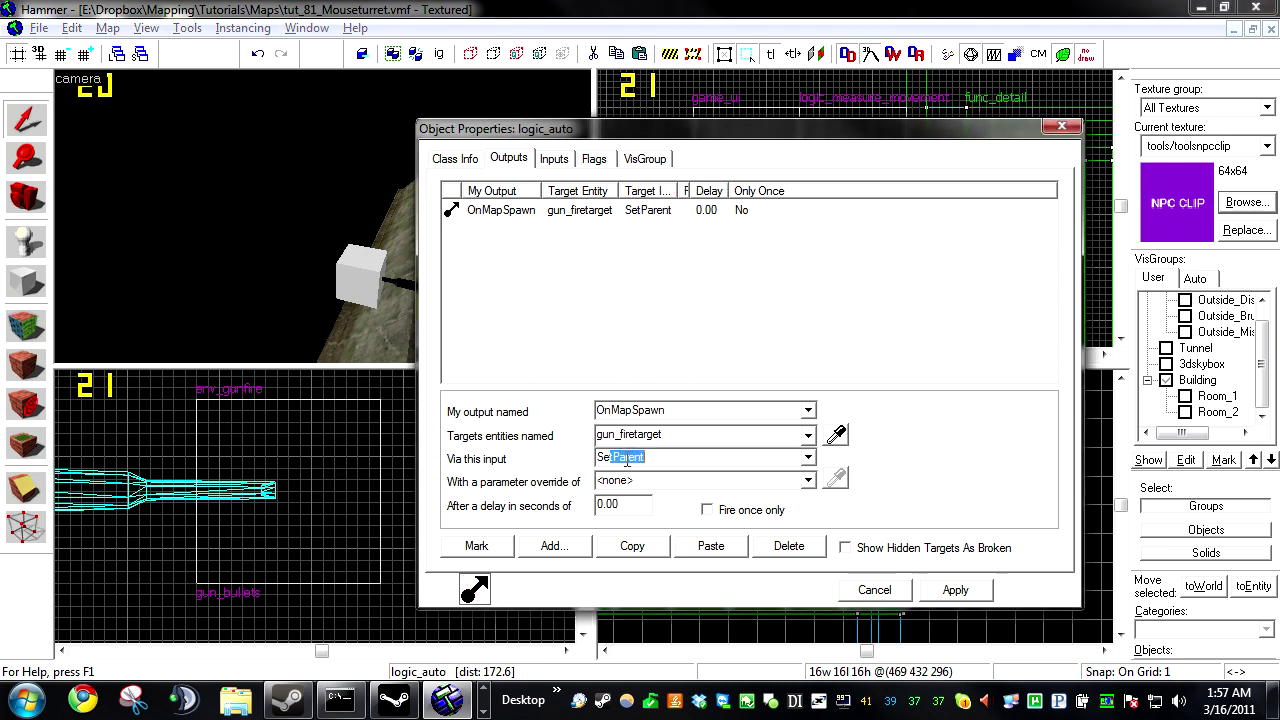
pyautogui.click(652, 481)
pyautogui.write('gun')
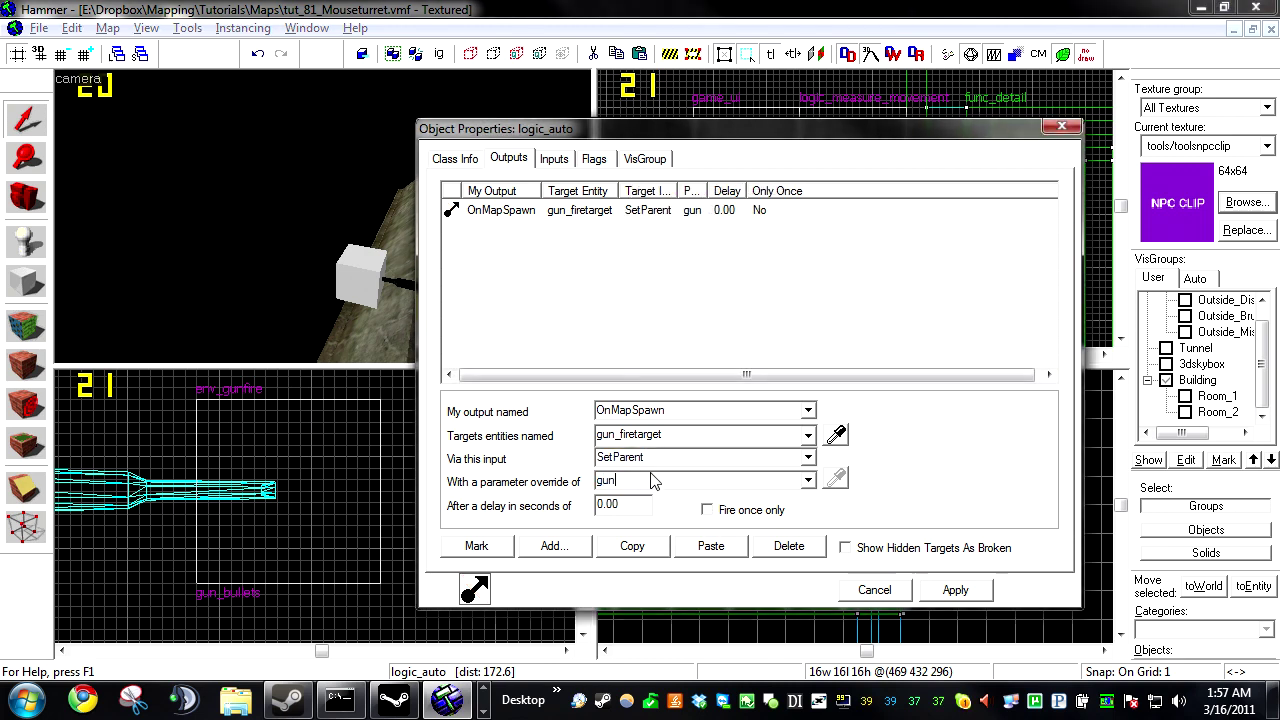
pyautogui.click(960, 597)
pyautogui.click(880, 595)
pyautogui.click(938, 284)
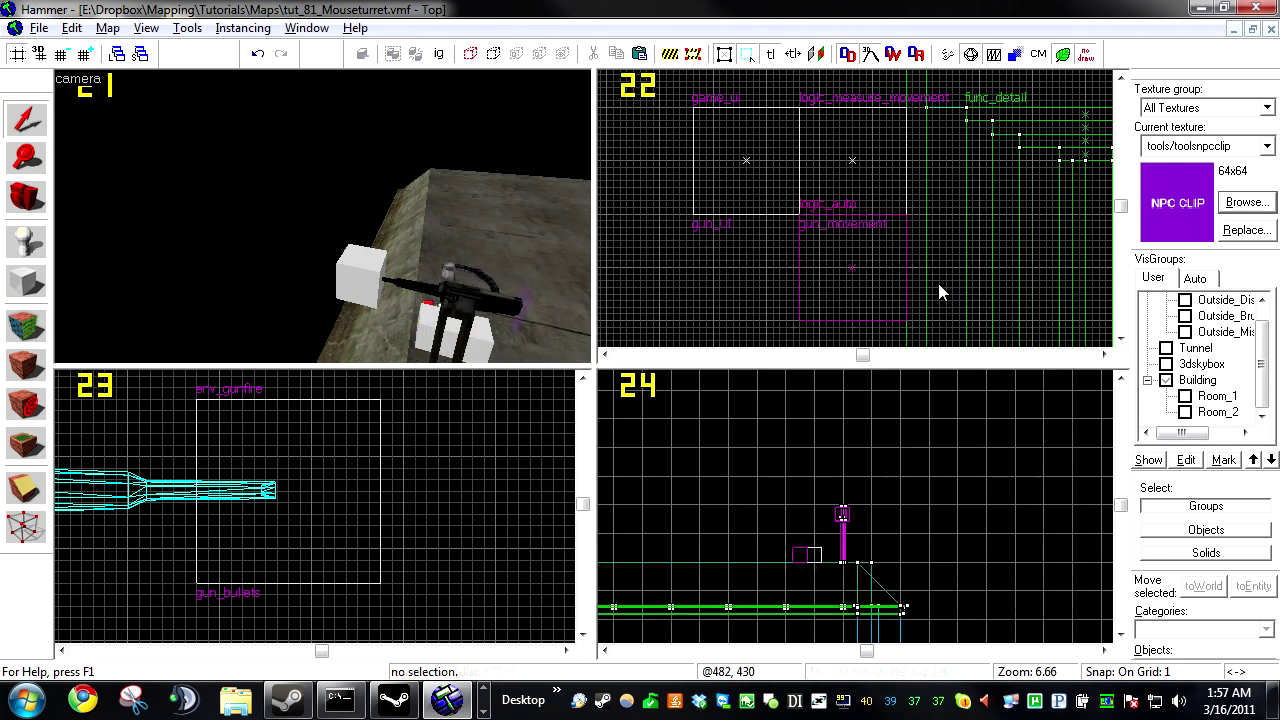
pyautogui.press('z')
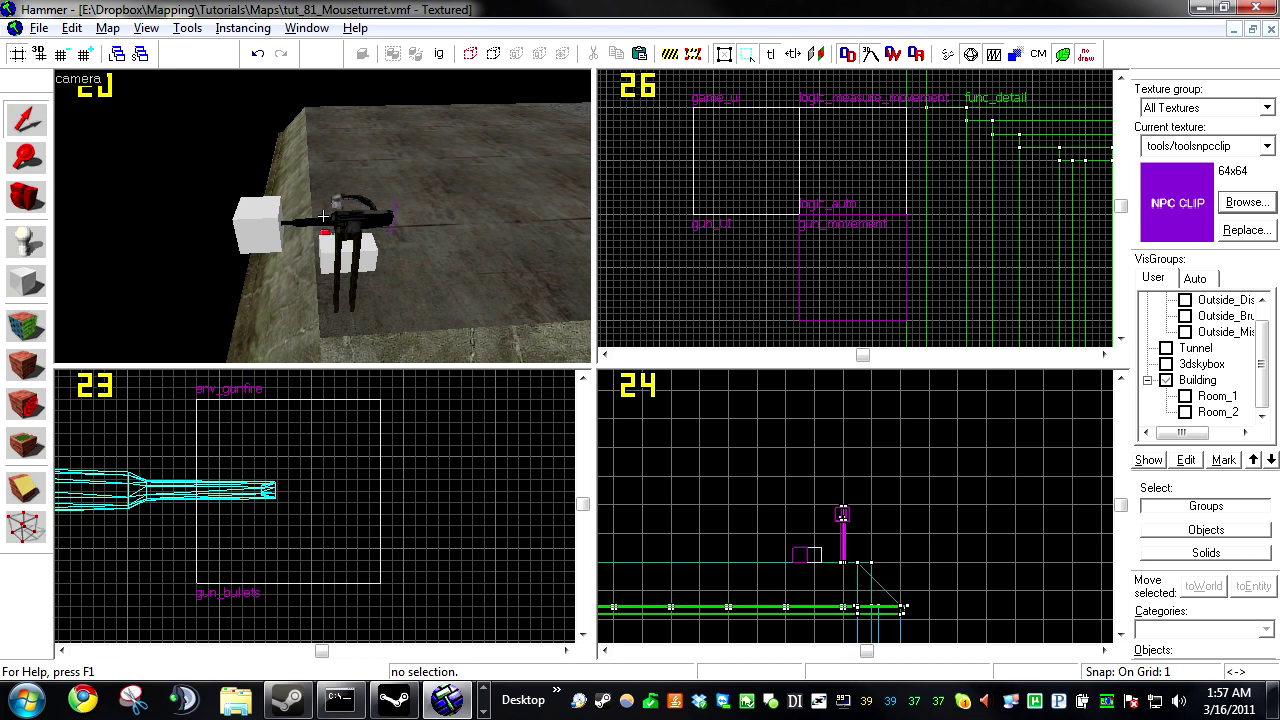
pyautogui.press('w')
pyautogui.press('s')
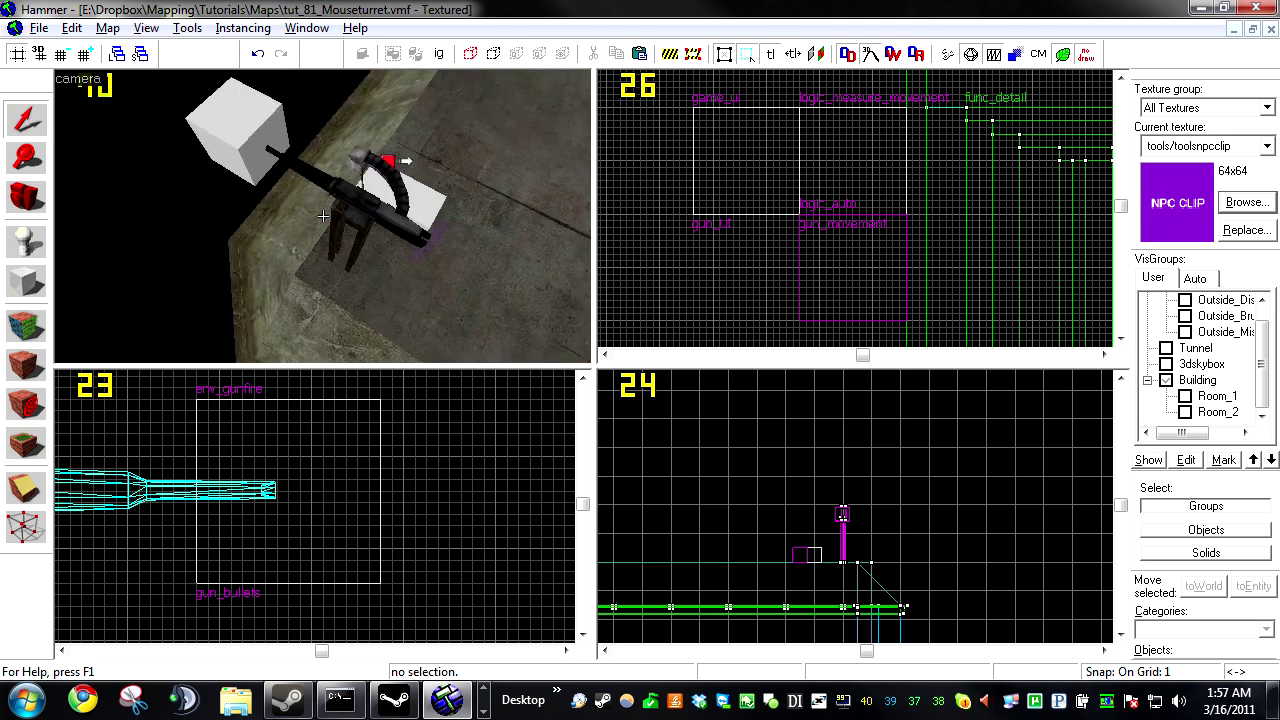
# Step: Add an OnPressed output to the turret's gun_button that sends Lock to gun_button itself
pyautogui.press('d')
pyautogui.press('z')
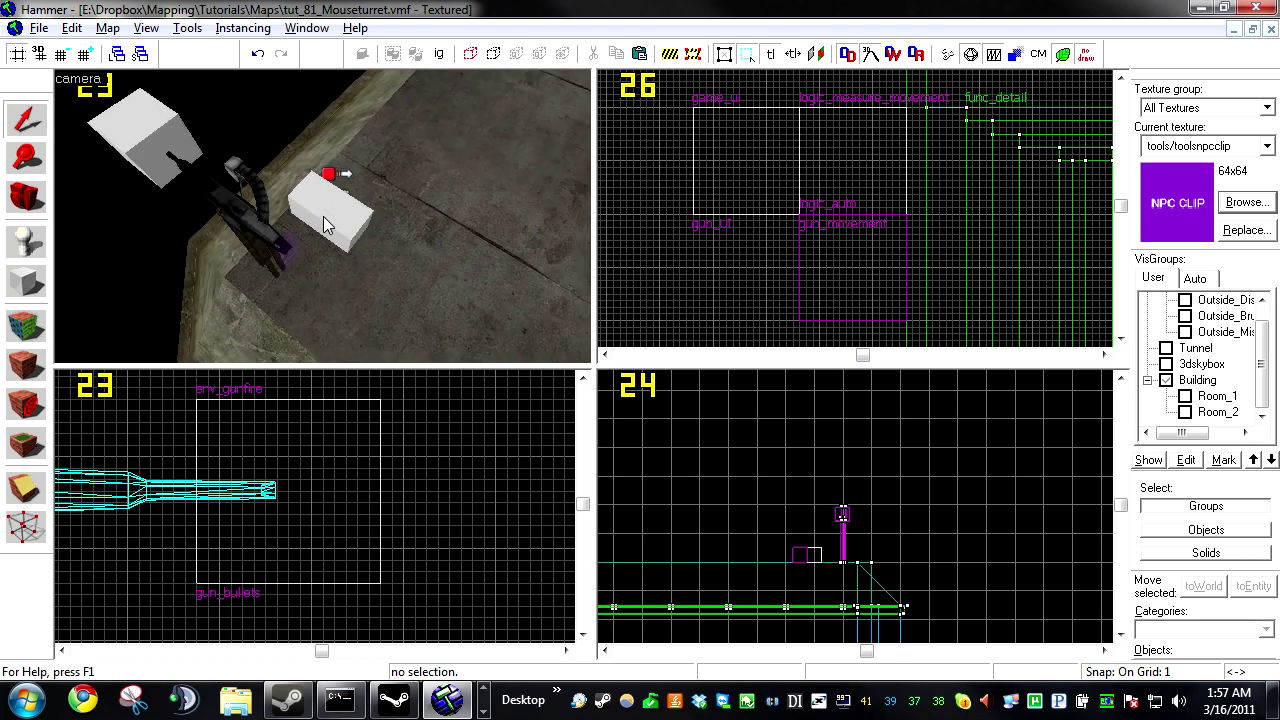
pyautogui.click(288, 252)
pyautogui.hotkey('alt', 'Return')
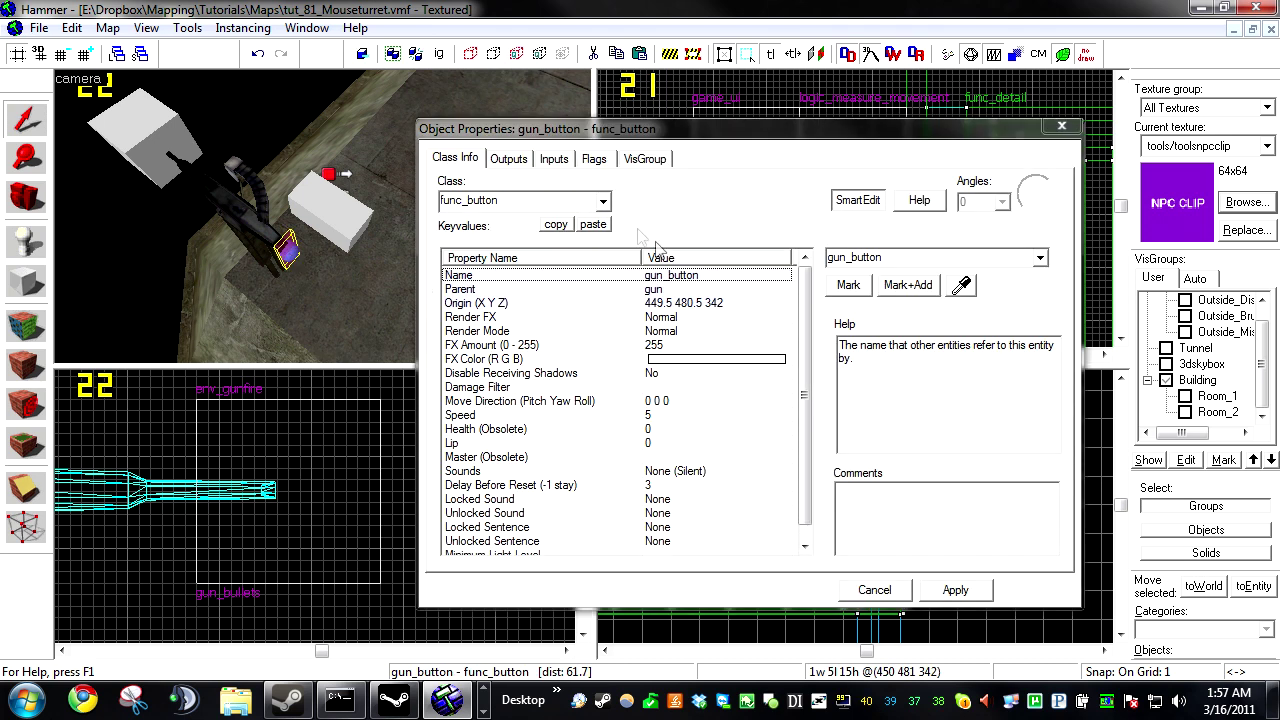
pyautogui.click(508, 159)
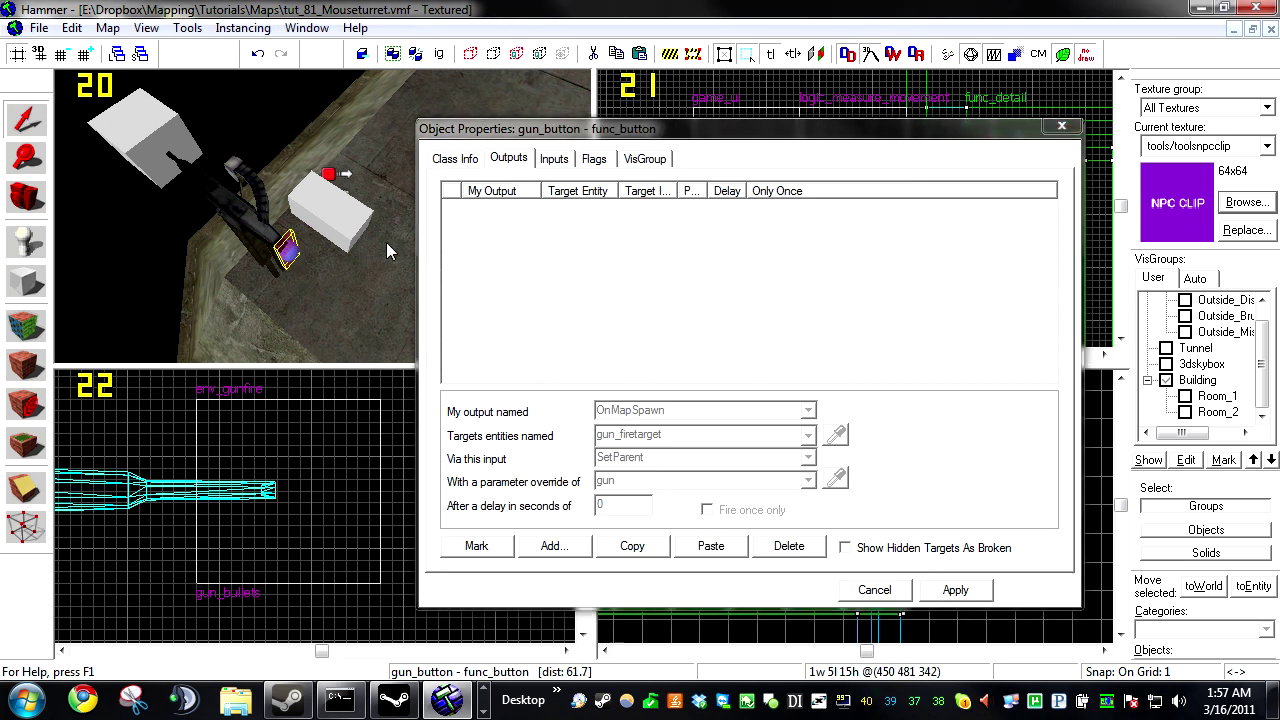
pyautogui.click(572, 546)
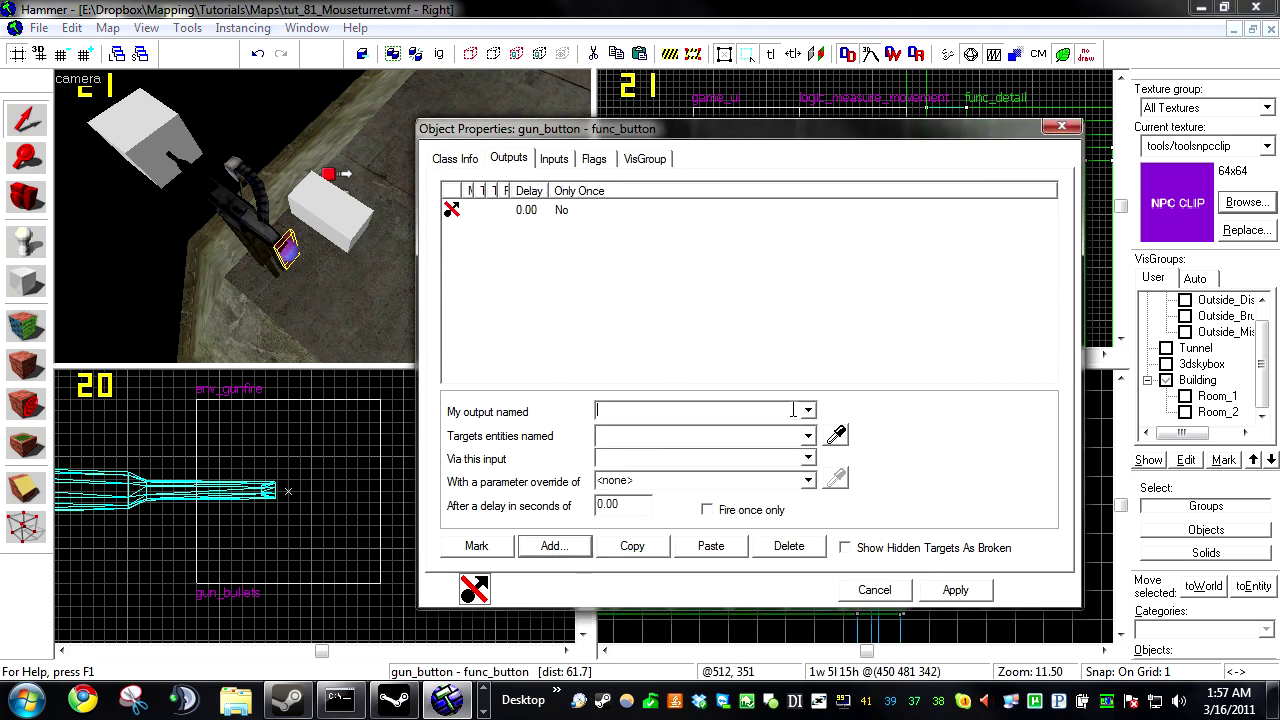
pyautogui.click(808, 411)
pyautogui.click(707, 467)
pyautogui.click(837, 438)
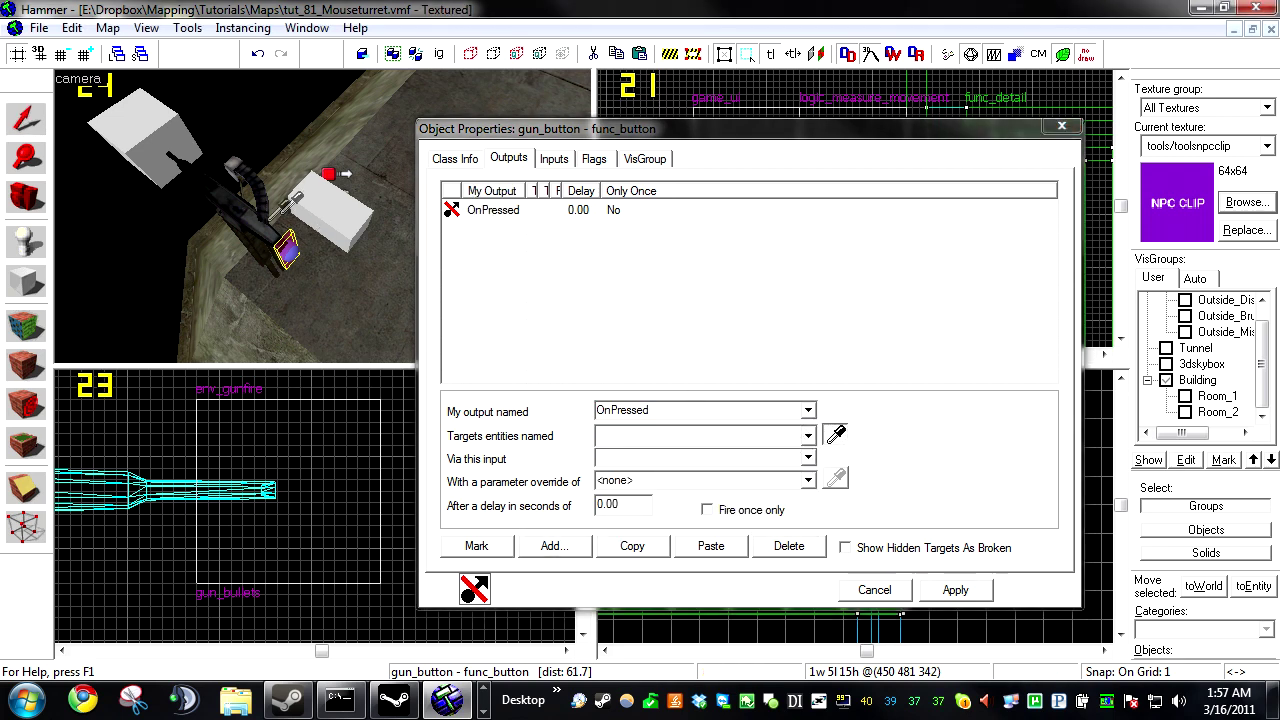
pyautogui.click(290, 252)
pyautogui.click(706, 458)
pyautogui.write('Lock')
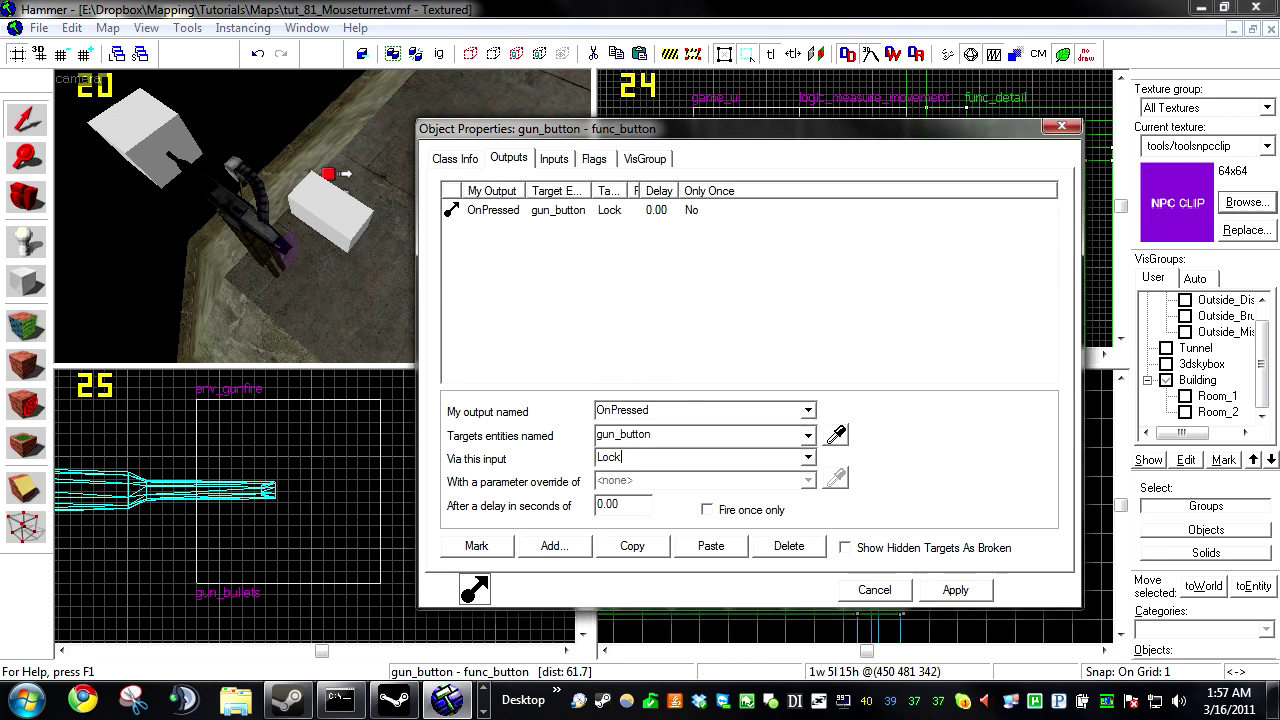
# Step: Add a second OnPressed output to gun_button that targets !activator
pyautogui.click(554, 546)
pyautogui.click(808, 411)
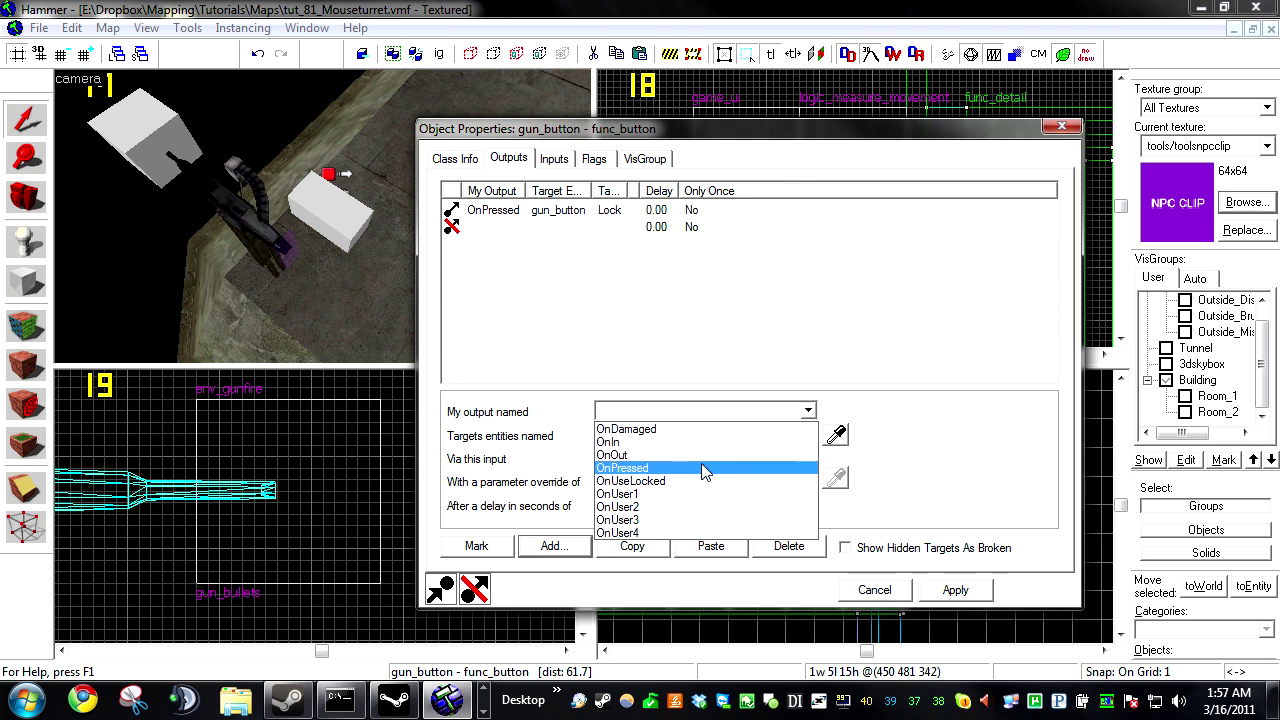
pyautogui.click(703, 466)
pyautogui.click(836, 434)
pyautogui.click(762, 436)
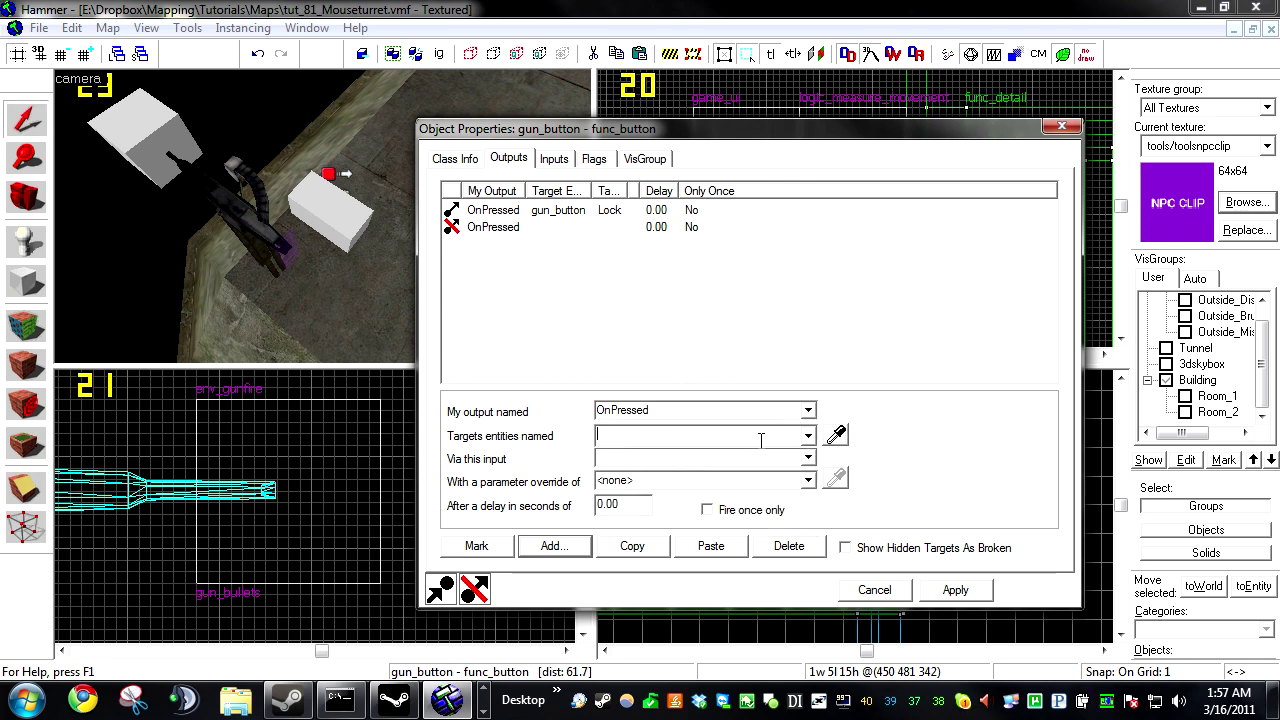
pyautogui.write('!a')
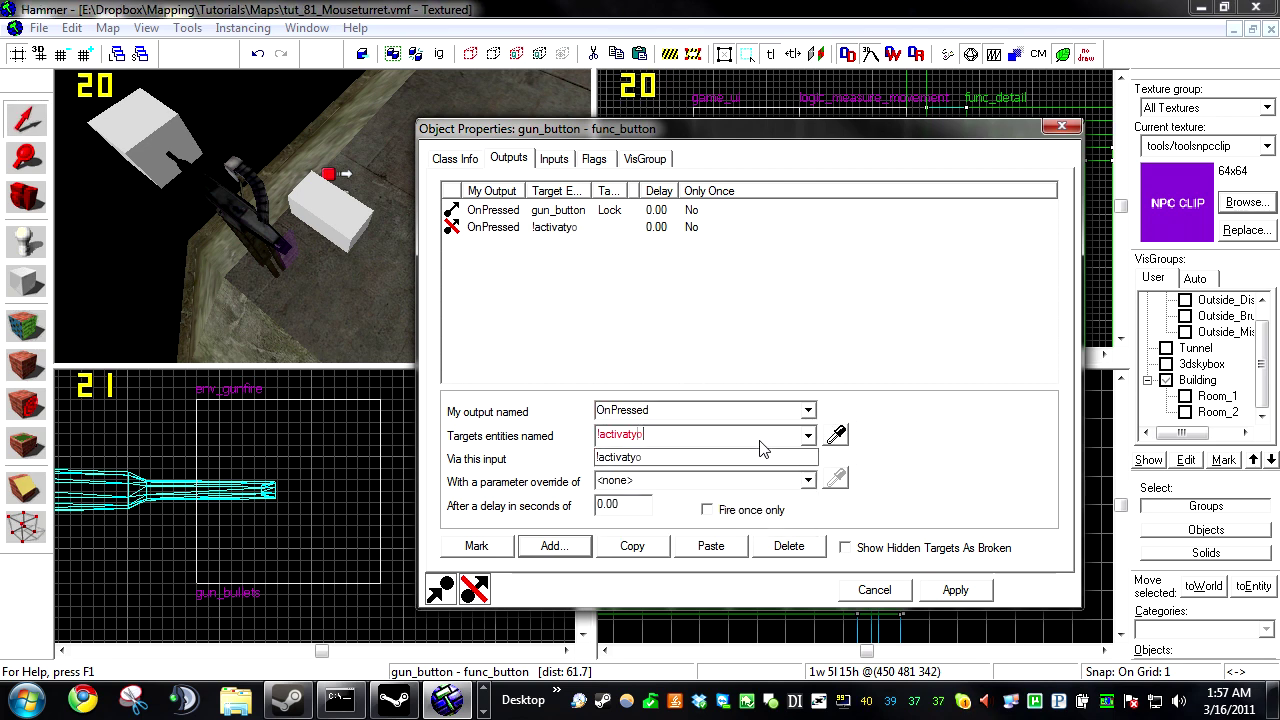
pyautogui.write('ctivator')
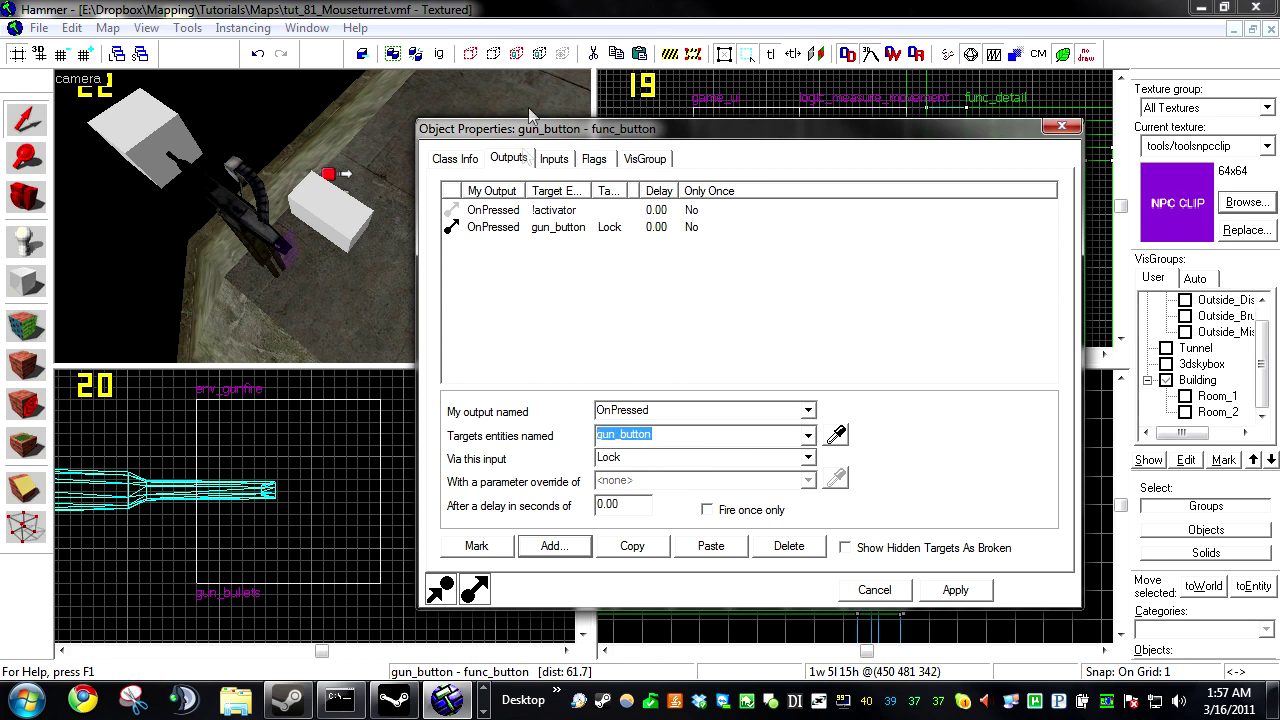
# Step: Set the !activator output's input to AddOutput with the parameter targetname gun_user
pyautogui.click(684, 457)
pyautogui.write('Addd')
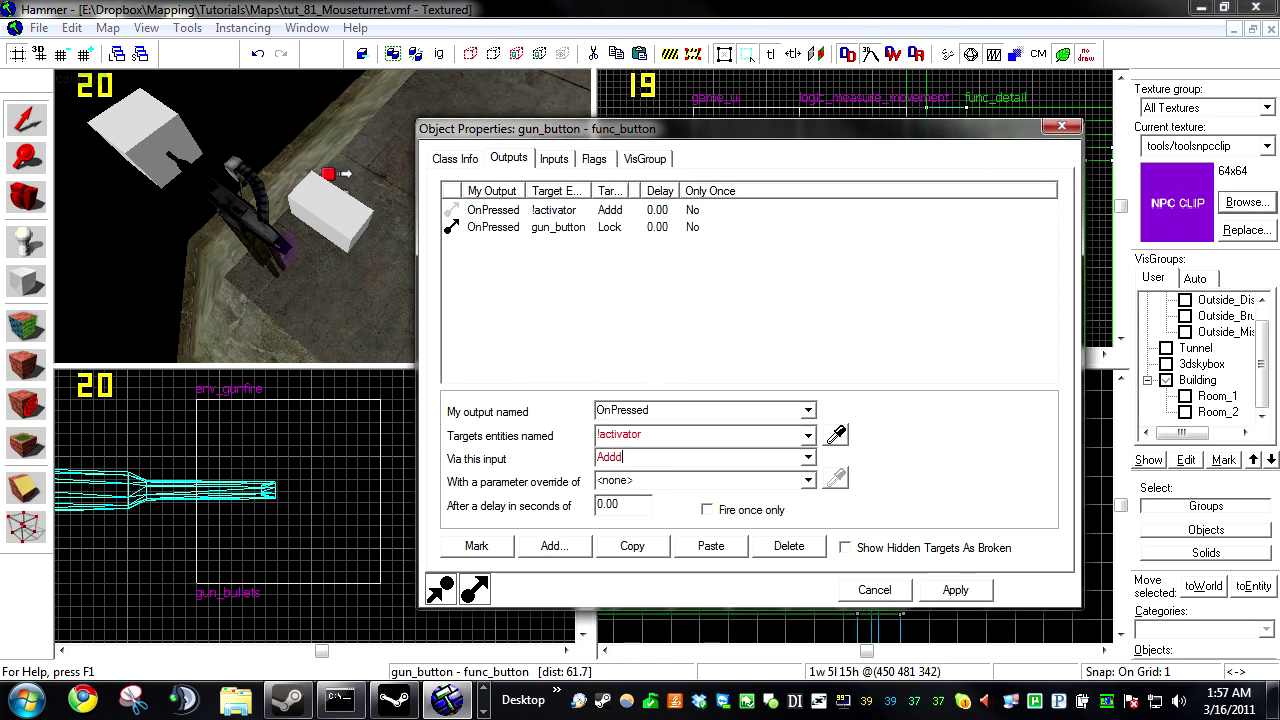
pyautogui.press('BackSpace')
pyautogui.write('Output')
pyautogui.press('Tab')
pyautogui.write('tar')
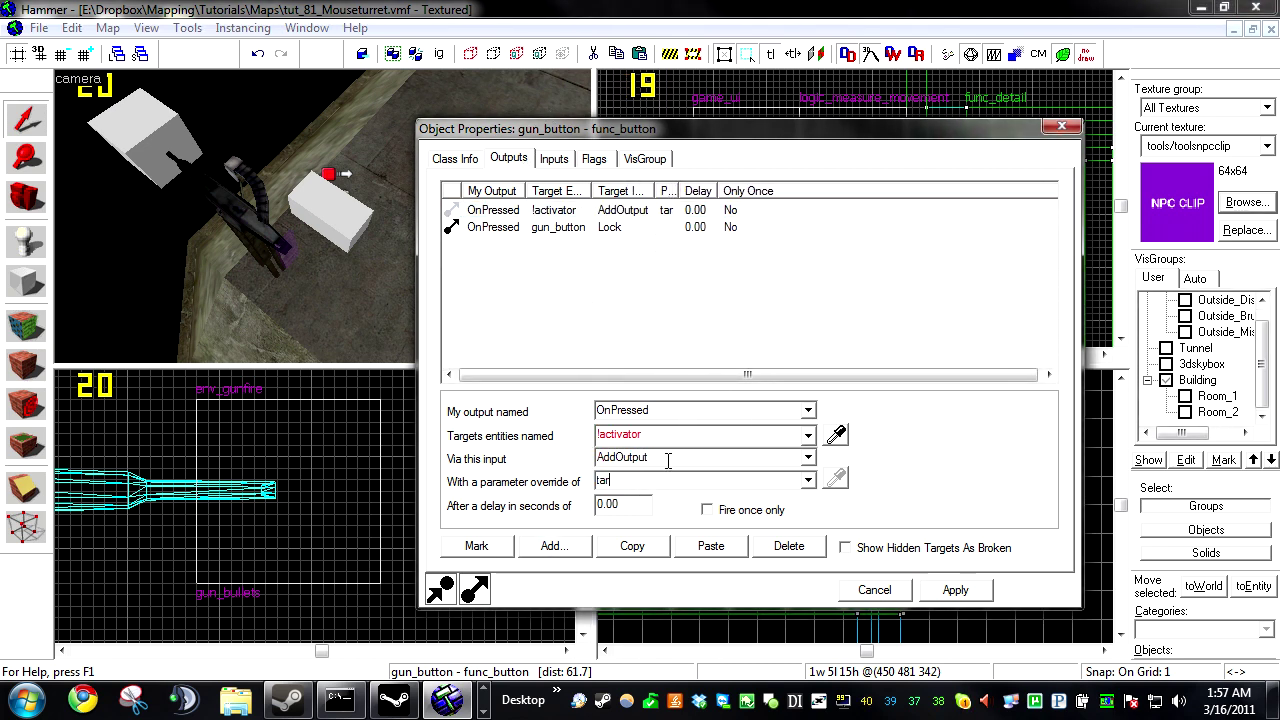
pyautogui.write('getname gun_user')
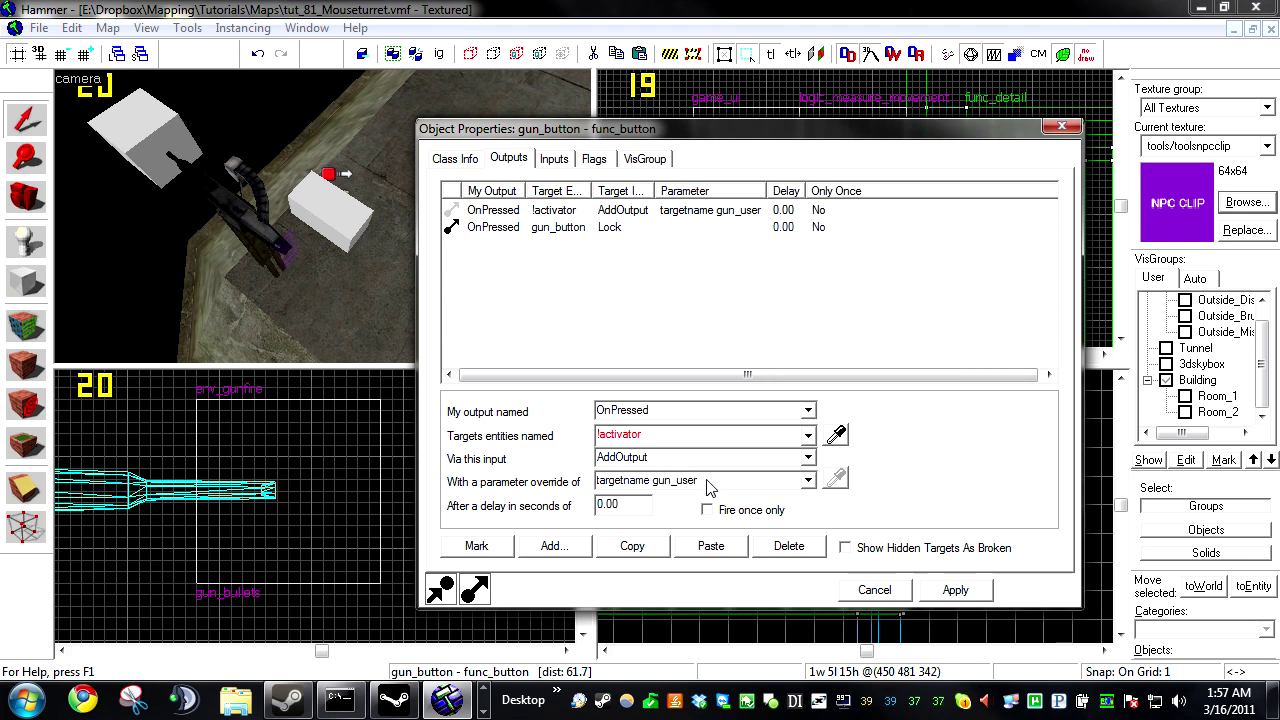
pyautogui.moveTo(708, 487); pyautogui.dragTo(653, 491)
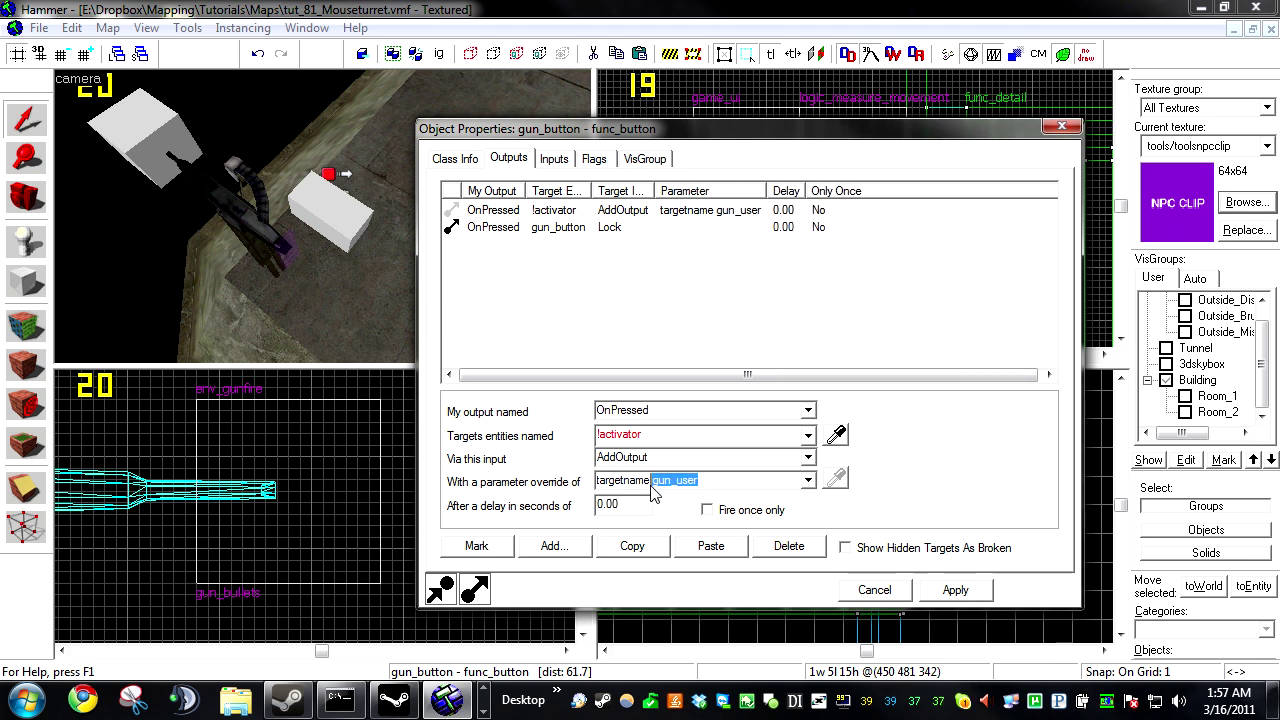
# Step: Add a third OnPressed output to gun_button that targets the gun_movement entity
pyautogui.click(554, 546)
pyautogui.click(807, 411)
pyautogui.click(714, 469)
pyautogui.click(836, 434)
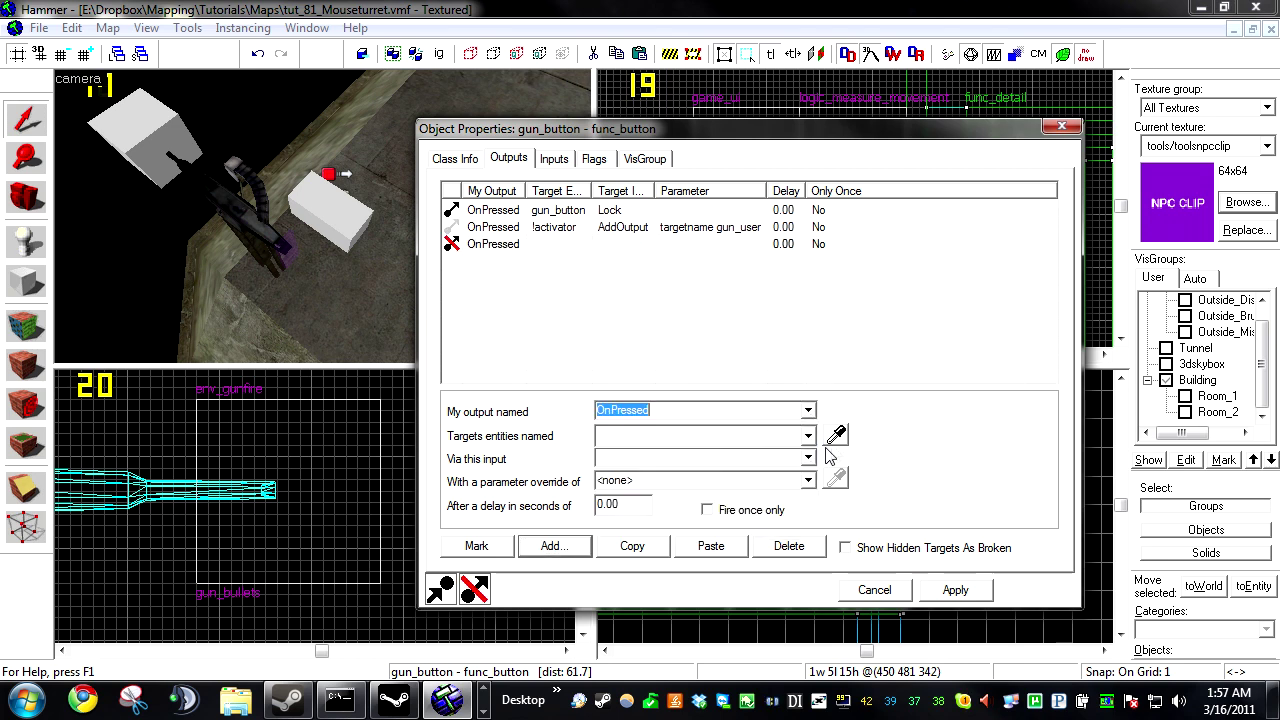
pyautogui.click(327, 190)
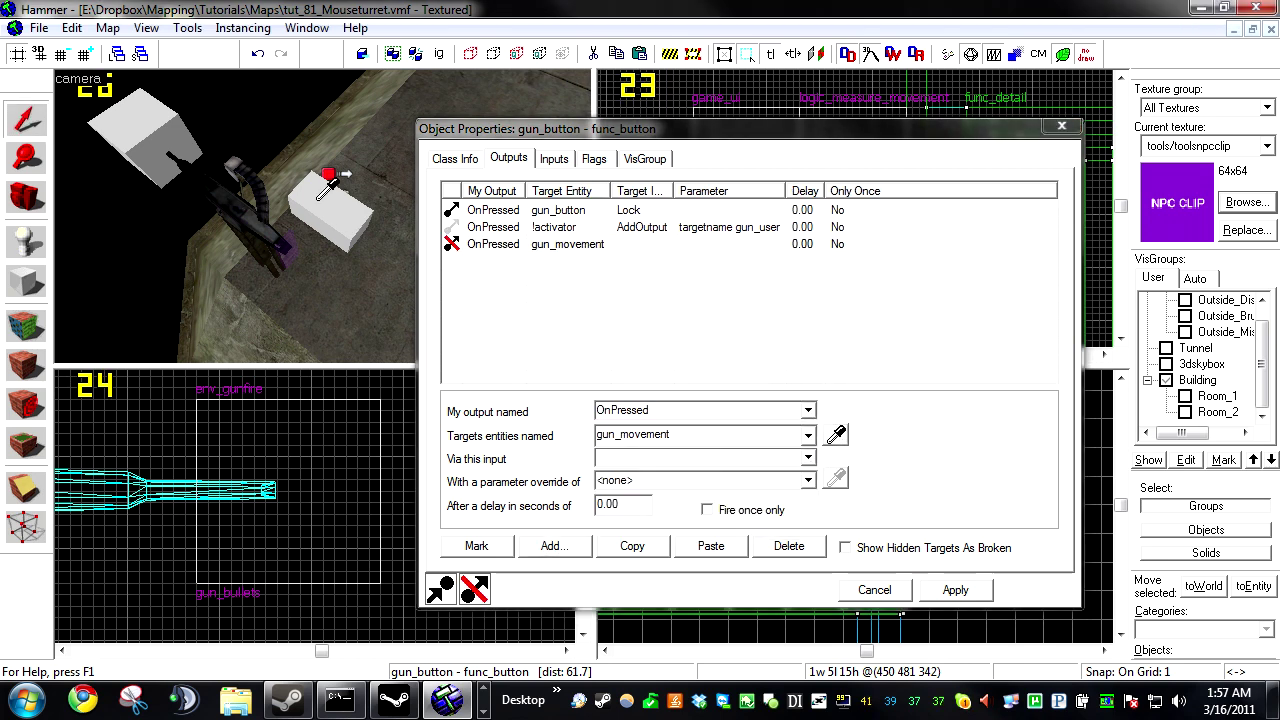
# Step: Set the gun_movement output's input to SetMeasureTarget with the parameter gun_user and a delay of 0.01 seconds
pyautogui.click(807, 458)
pyautogui.scroll(-2, 716, 522)
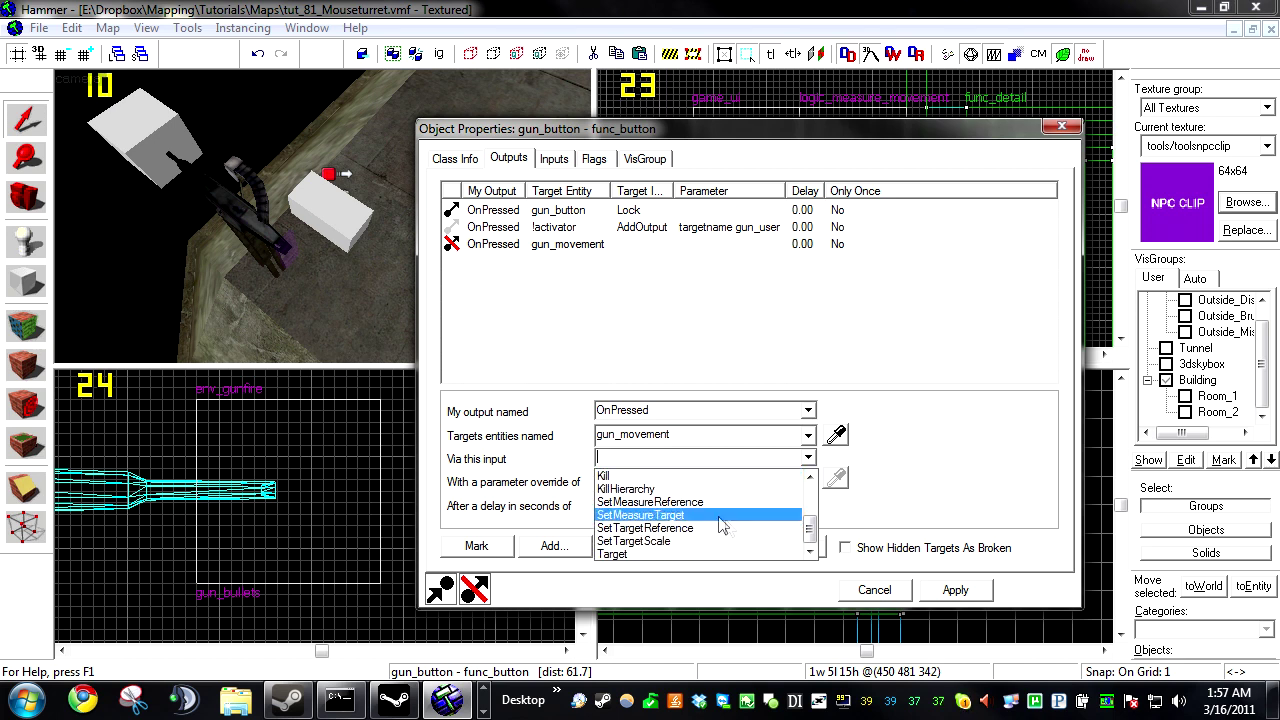
pyautogui.click(722, 519)
pyautogui.press('Tab')
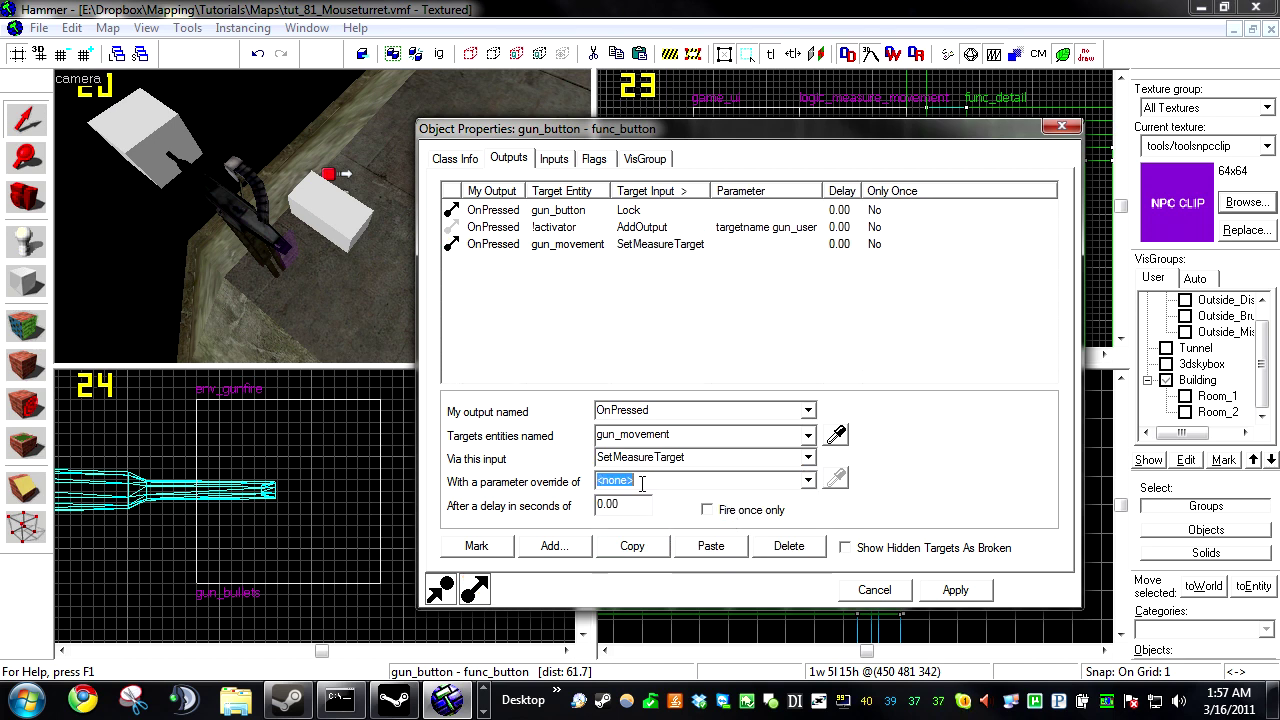
pyautogui.write('gun_user')
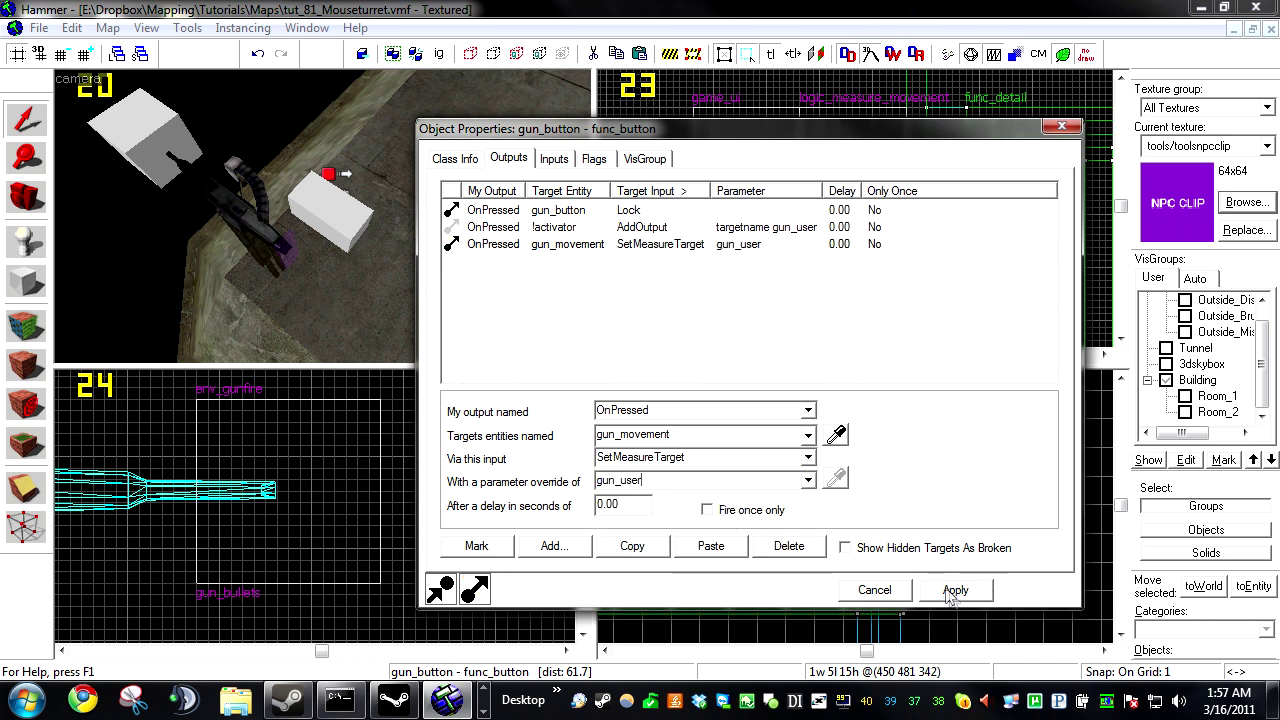
pyautogui.press('Tab')
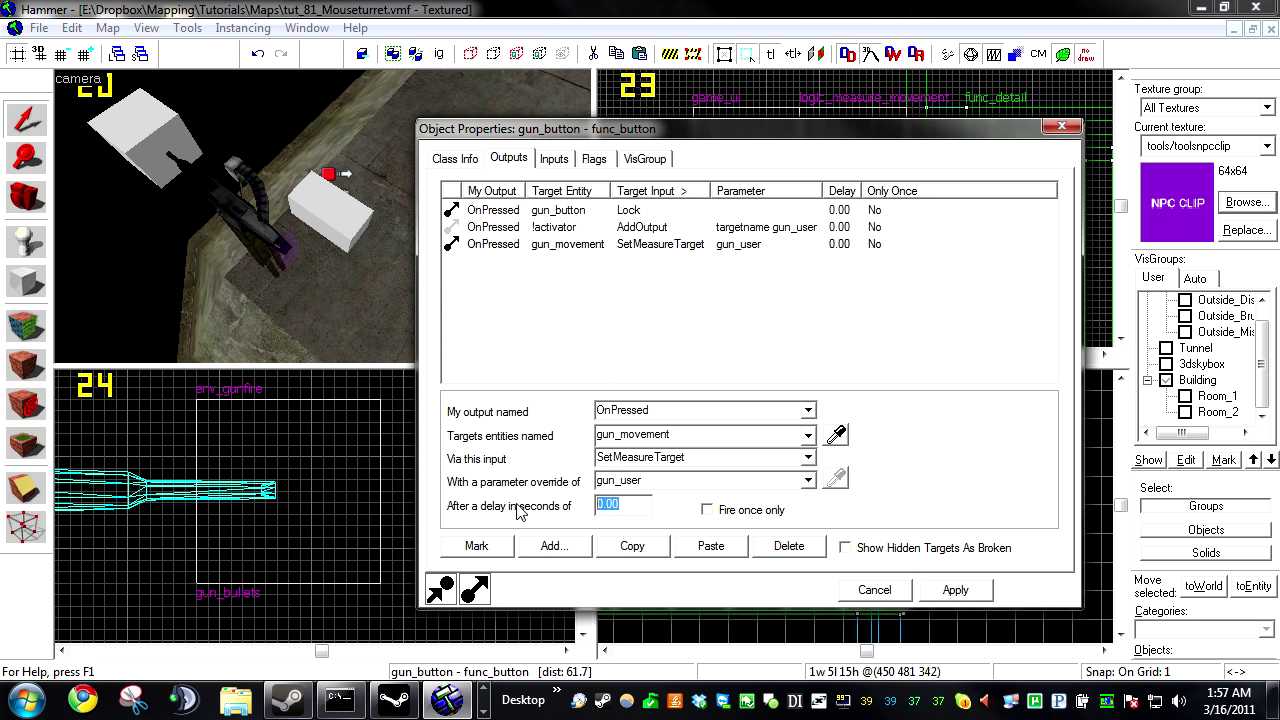
pyautogui.write('.01')
# Step: Add an OnPressed output to gun_button that sends EnableMotion to gun
pyautogui.click(545, 546)
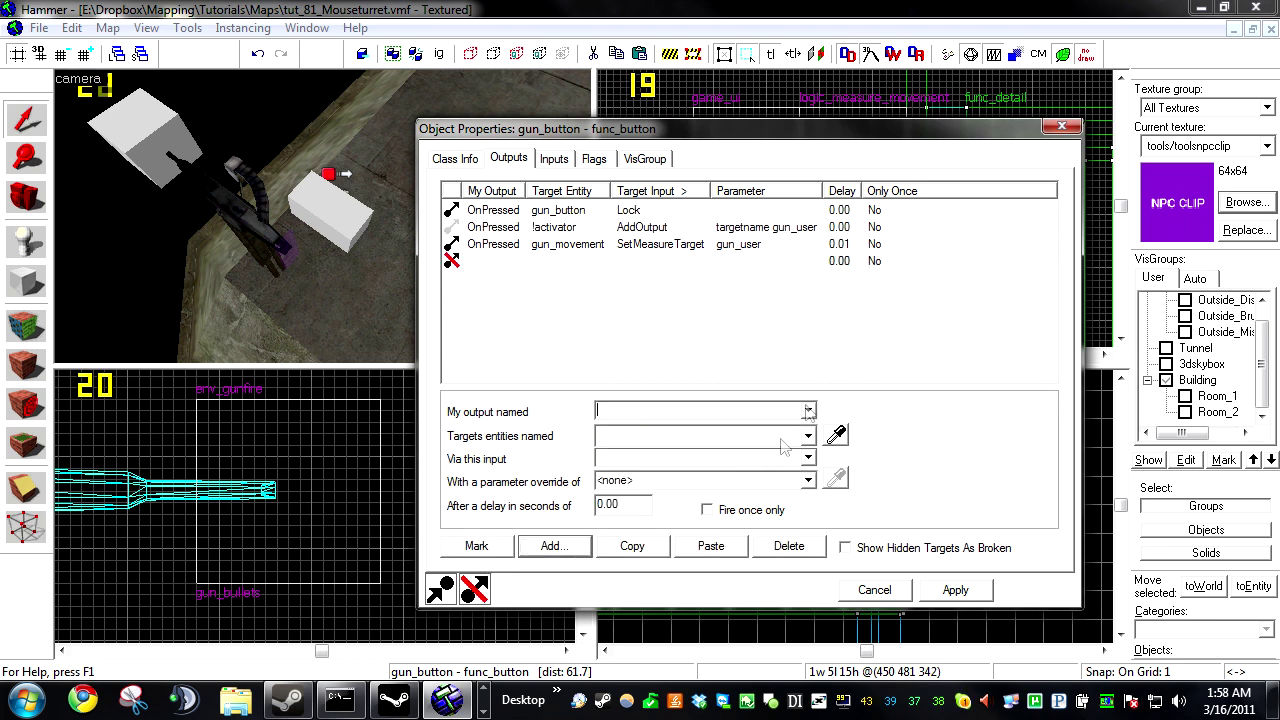
pyautogui.click(808, 411)
pyautogui.click(740, 471)
pyautogui.press('Tab')
pyautogui.write('gun')
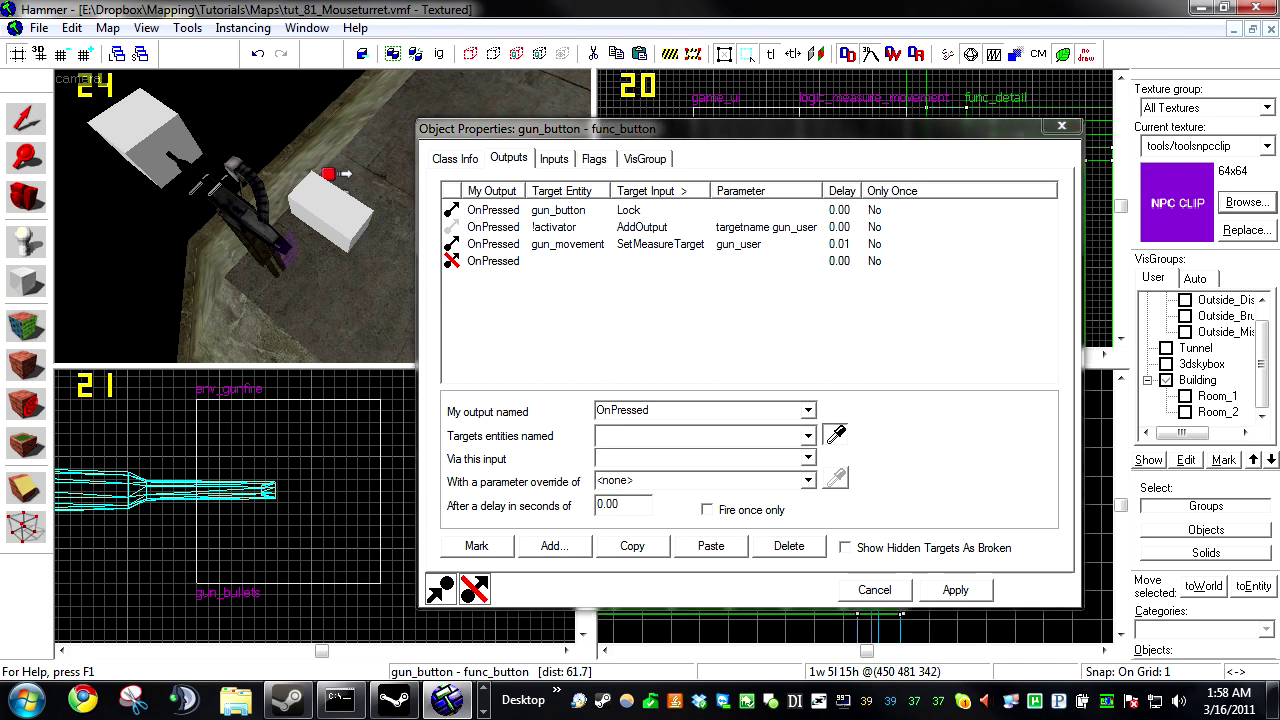
pyautogui.click(633, 458)
pyautogui.write('En')
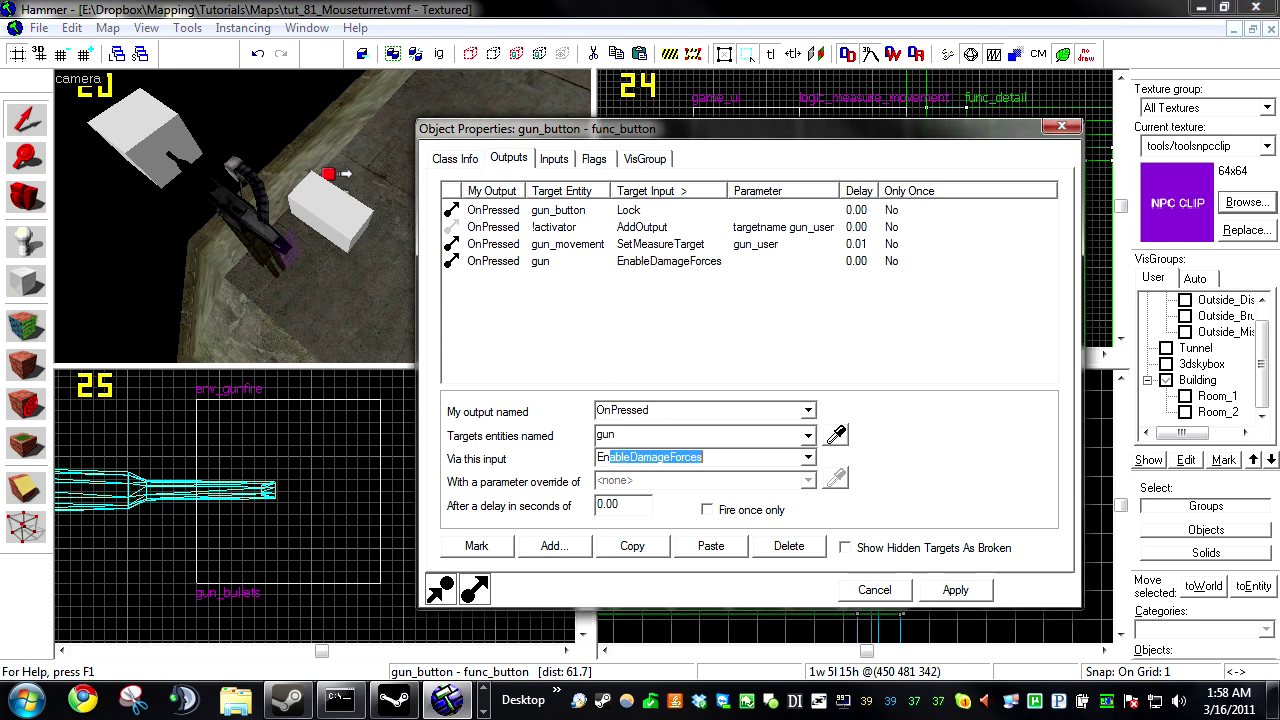
pyautogui.write('ableMotion')
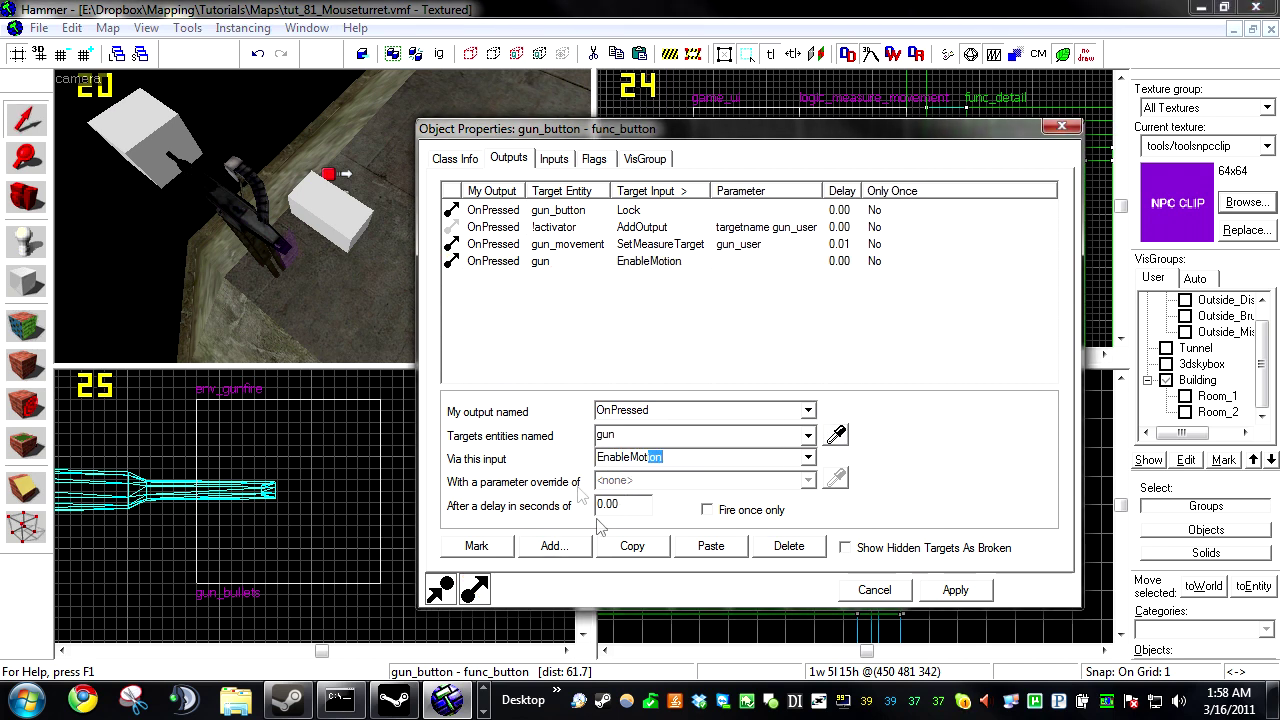
# Step: Add an OnPressed output to gun_button that sends Activate to gun_UI, and apply the outputs
pyautogui.click(554, 545)
pyautogui.click(807, 410)
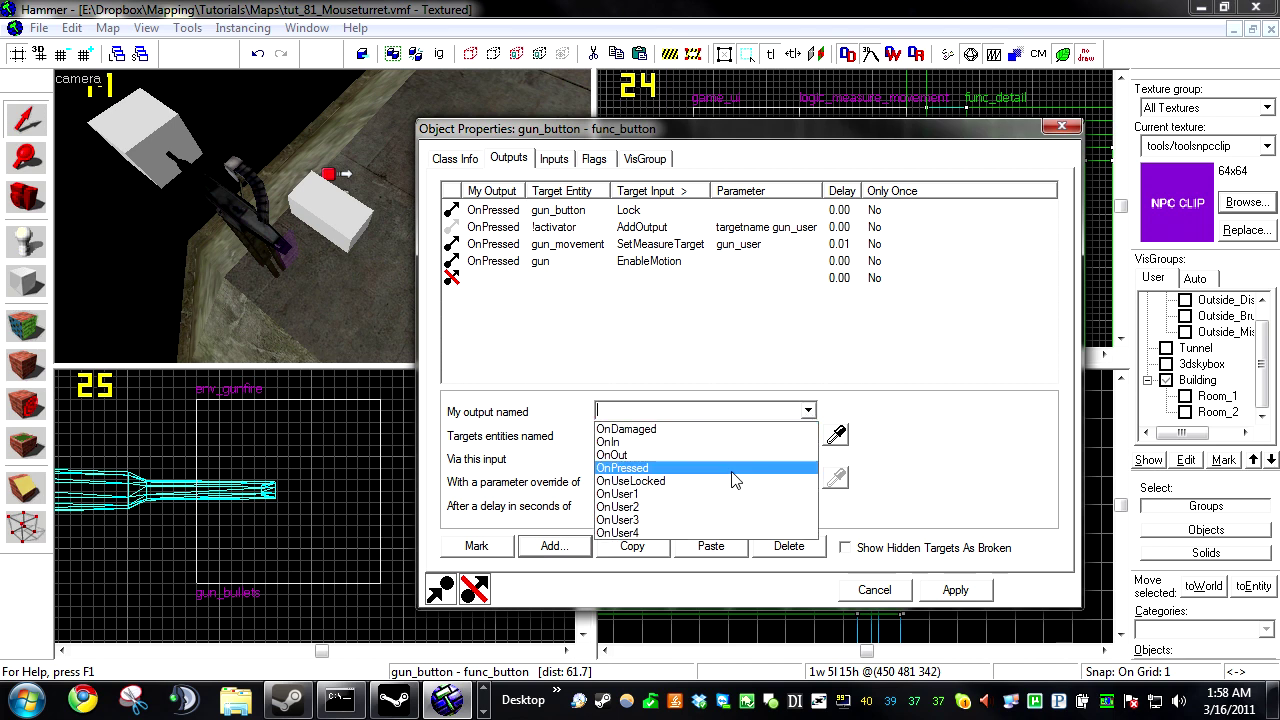
pyautogui.click(732, 472)
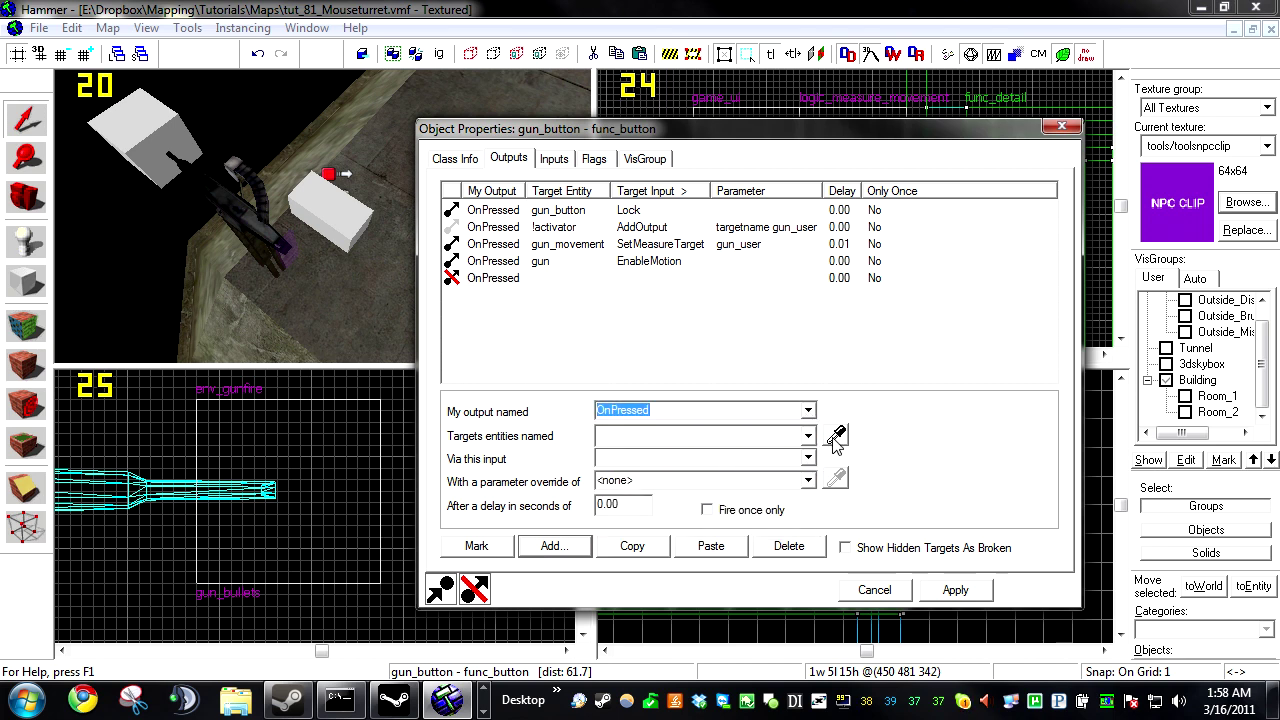
pyautogui.click(836, 436)
pyautogui.click(352, 224)
pyautogui.click(675, 458)
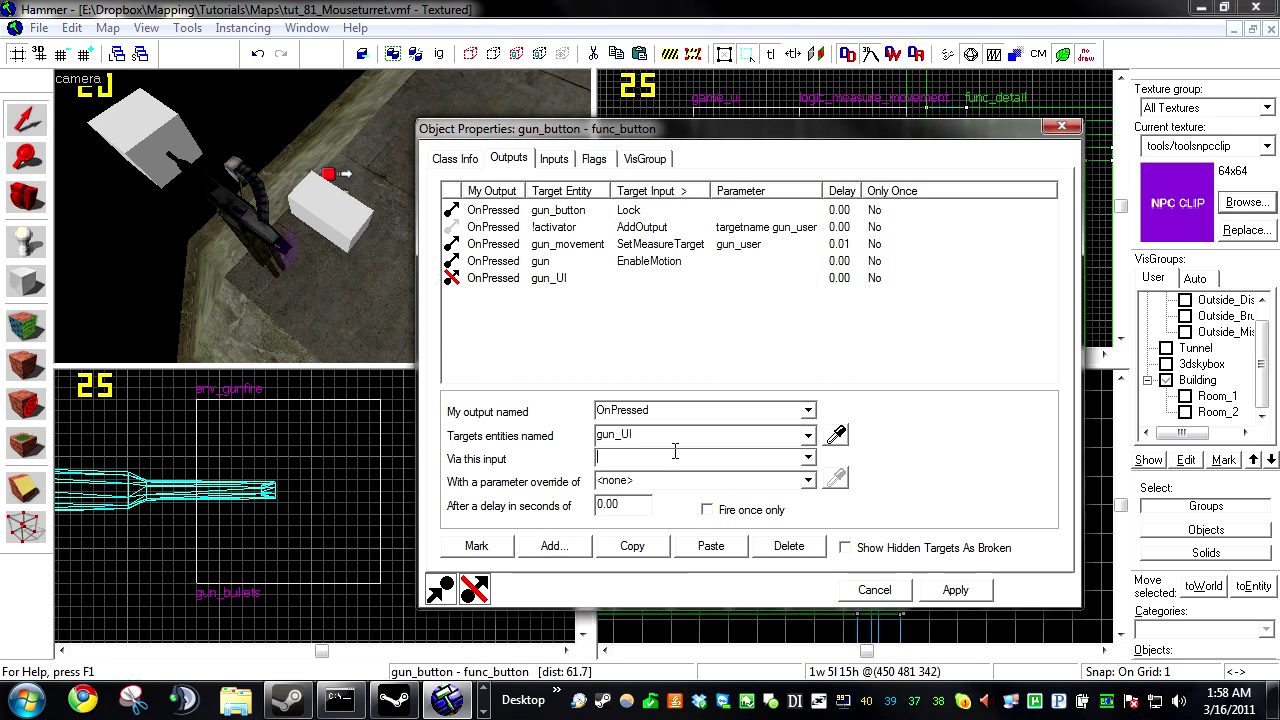
pyautogui.write('Activate')
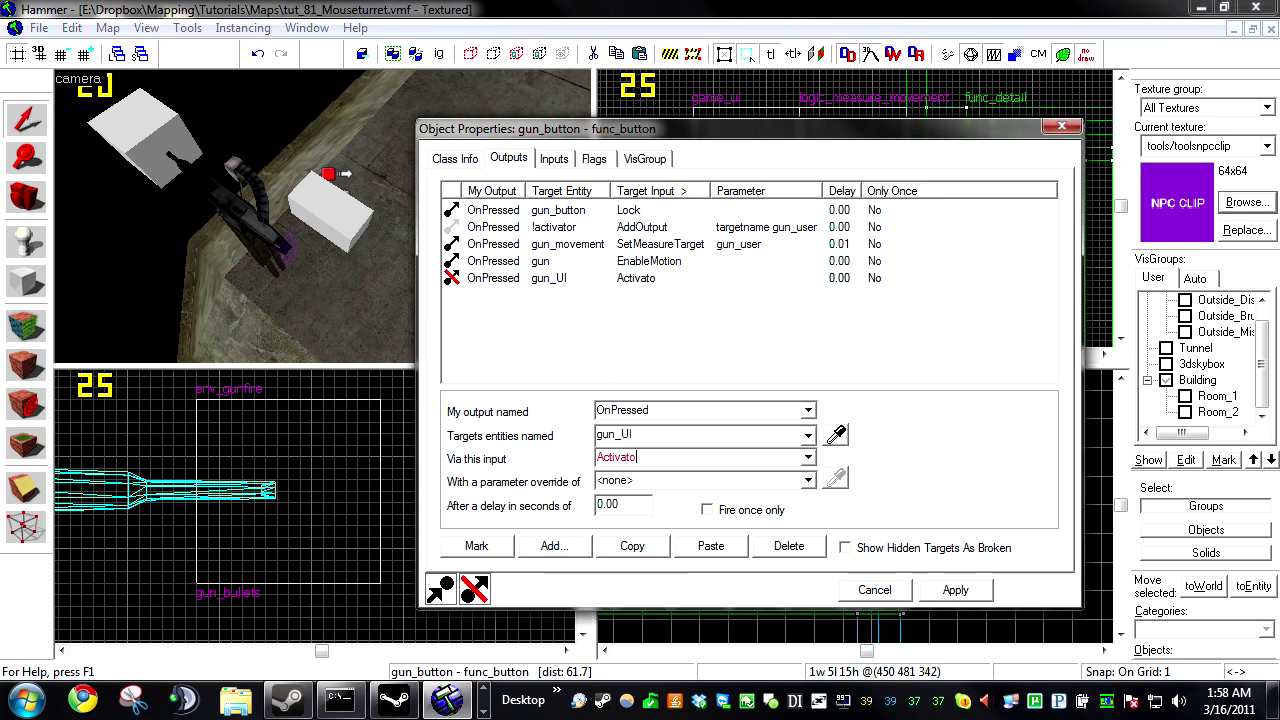
pyautogui.press('Return')
pyautogui.click(955, 590)
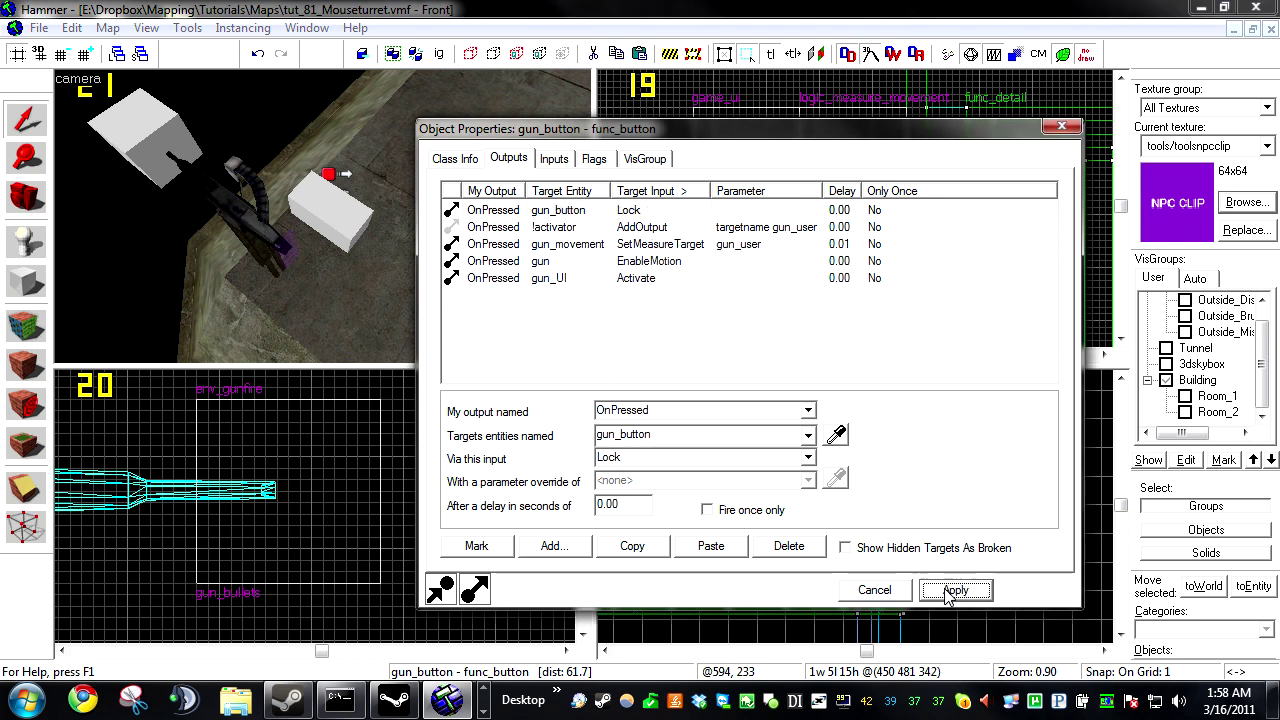
# Step: Add a second OnMapSpawn output to the logic_auto entity, with gun_user as its target
pyautogui.click(334, 174)
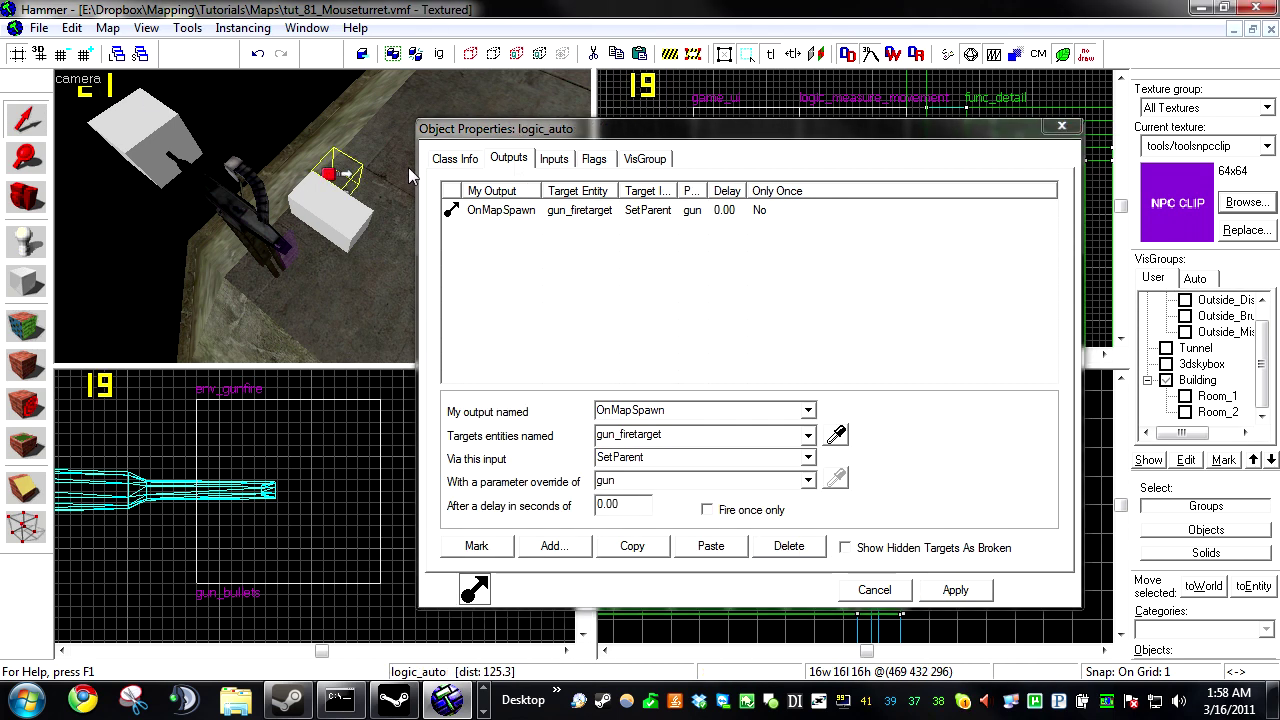
pyautogui.click(555, 546)
pyautogui.click(808, 410)
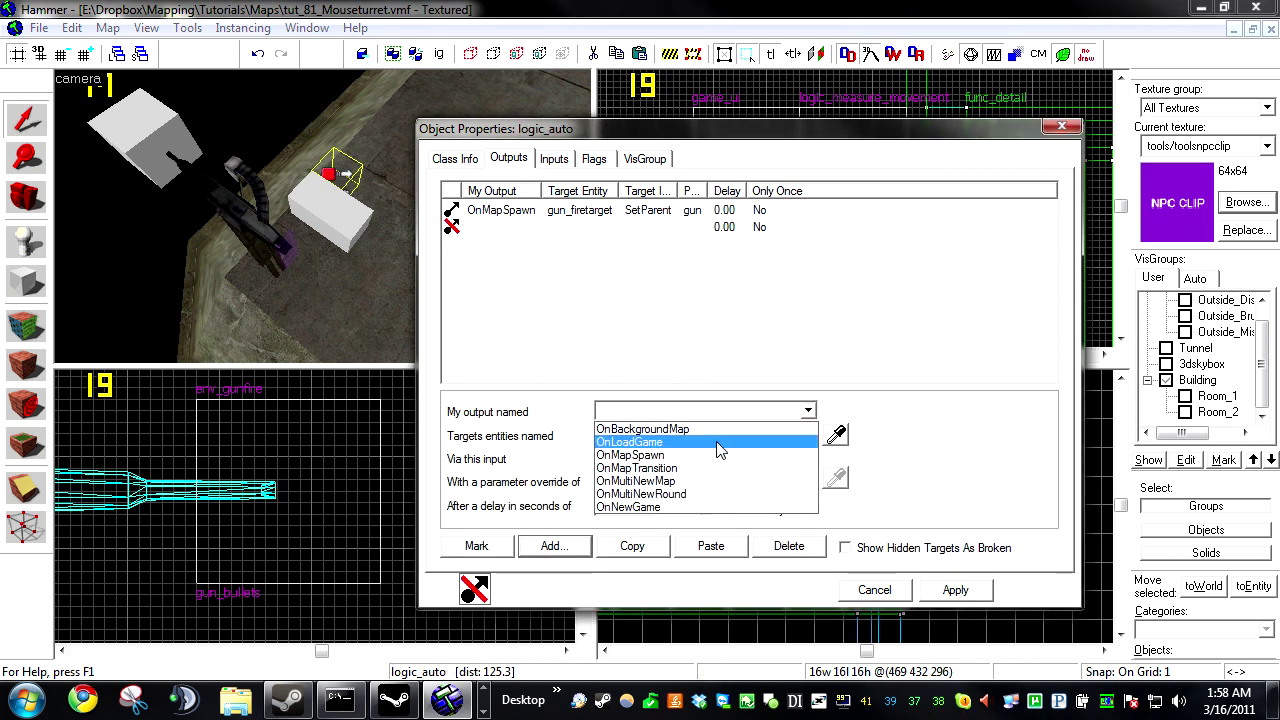
pyautogui.click(712, 455)
pyautogui.click(661, 436)
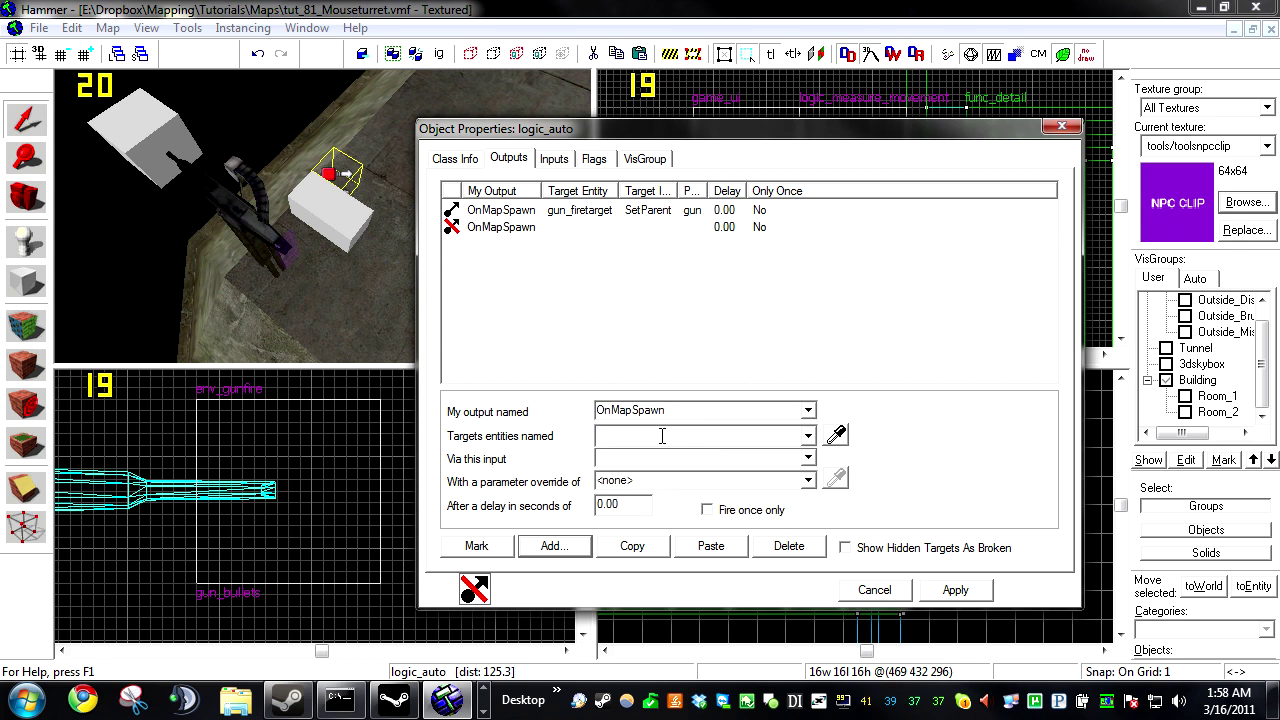
# Step: Set the gun_user output's input to AddOutput with the parameter targetname player
pyautogui.click(663, 458)
pyautogui.click(663, 458)
pyautogui.write('T')
pyautogui.press('BackSpace')
pyautogui.write('AddOutput')
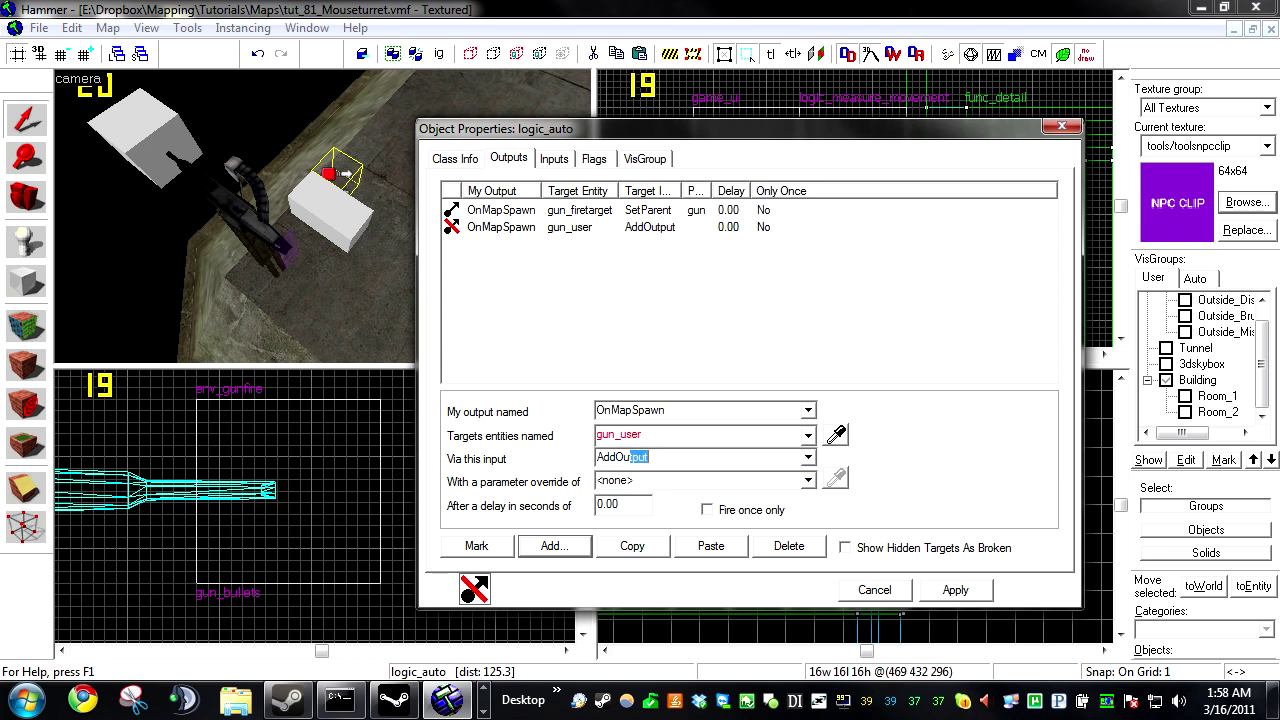
pyautogui.press('Tab')
pyautogui.write('targetname')
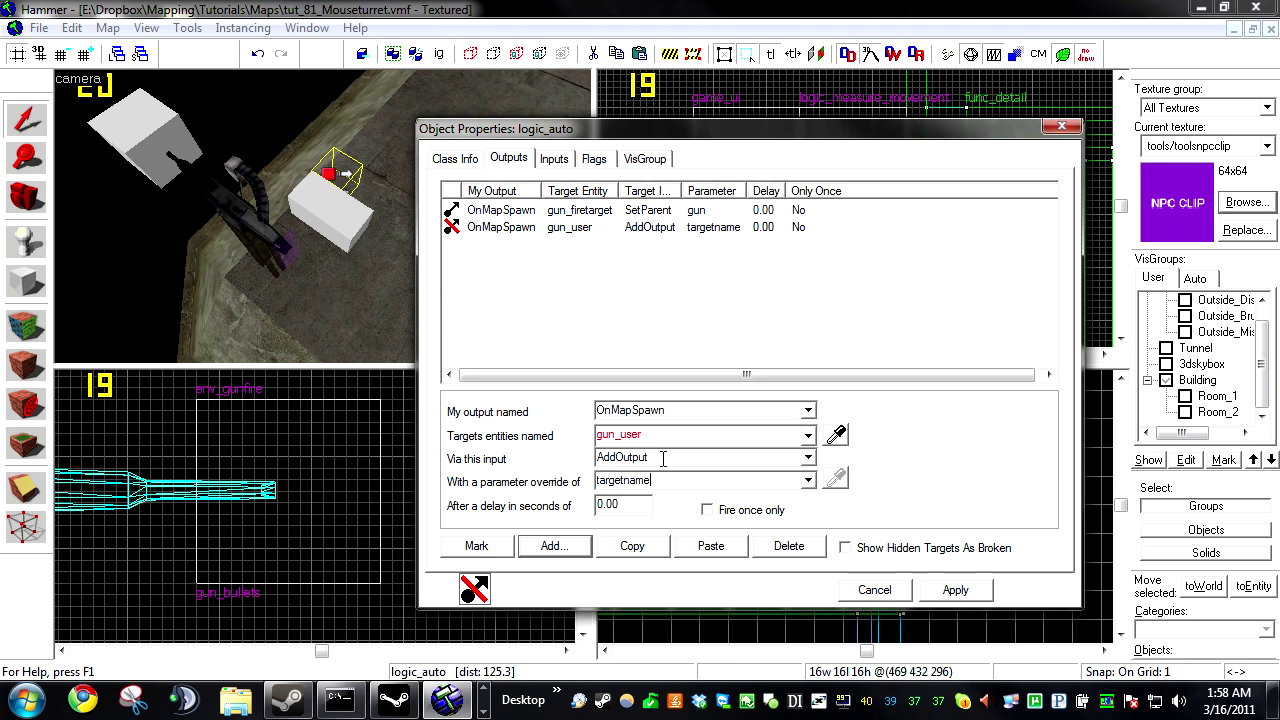
pyautogui.write(' player')
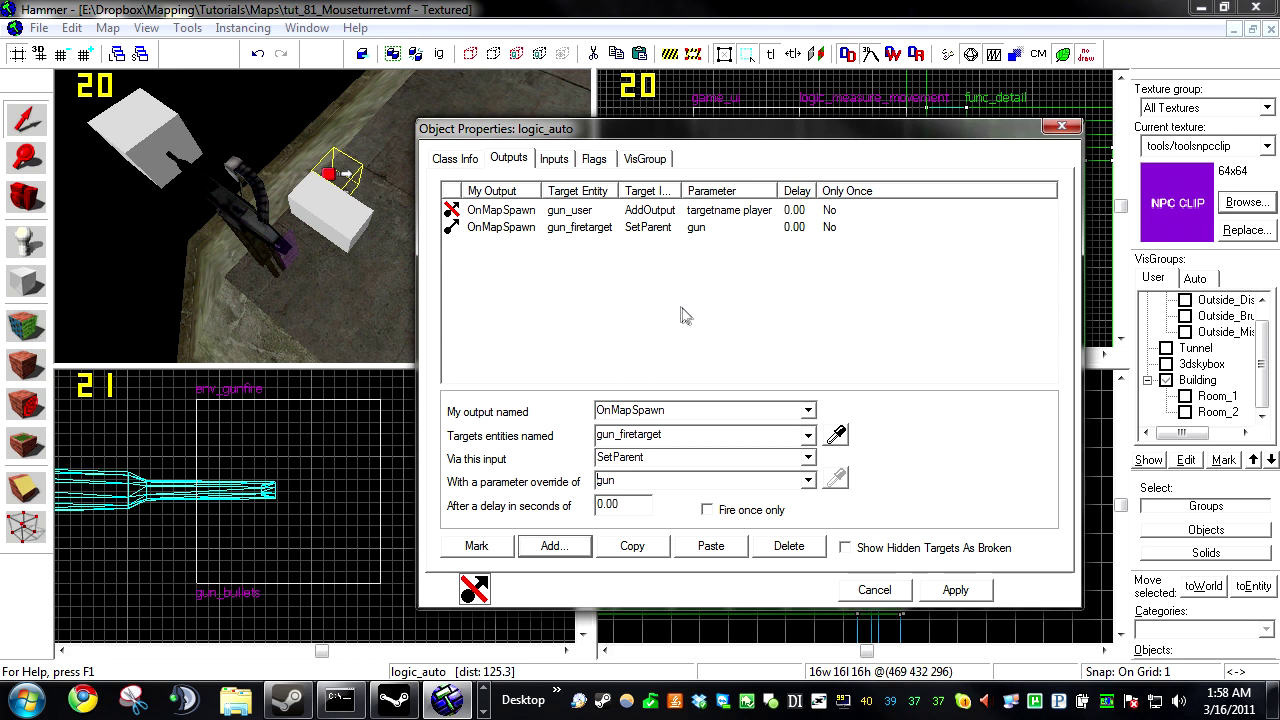
# Step: Add a PressedAttack output to gun_UI that sends Enable to gun_bullets
pyautogui.click(290, 252)
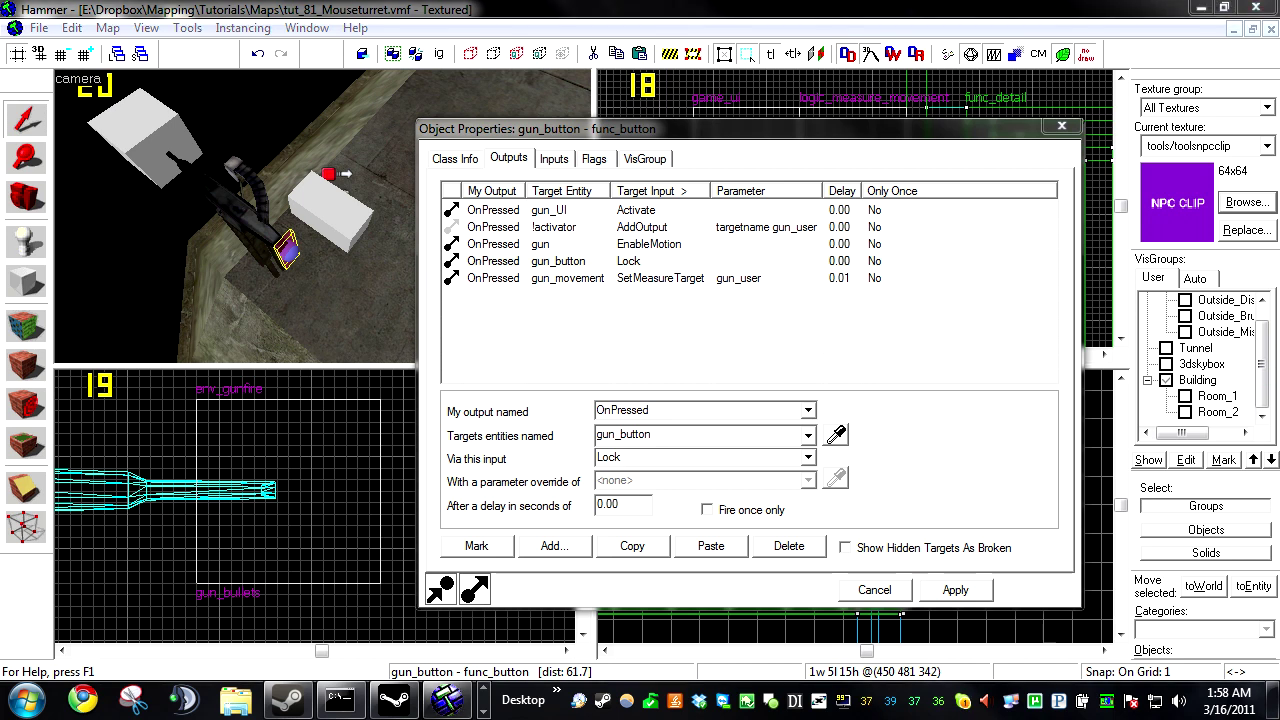
pyautogui.click(363, 230)
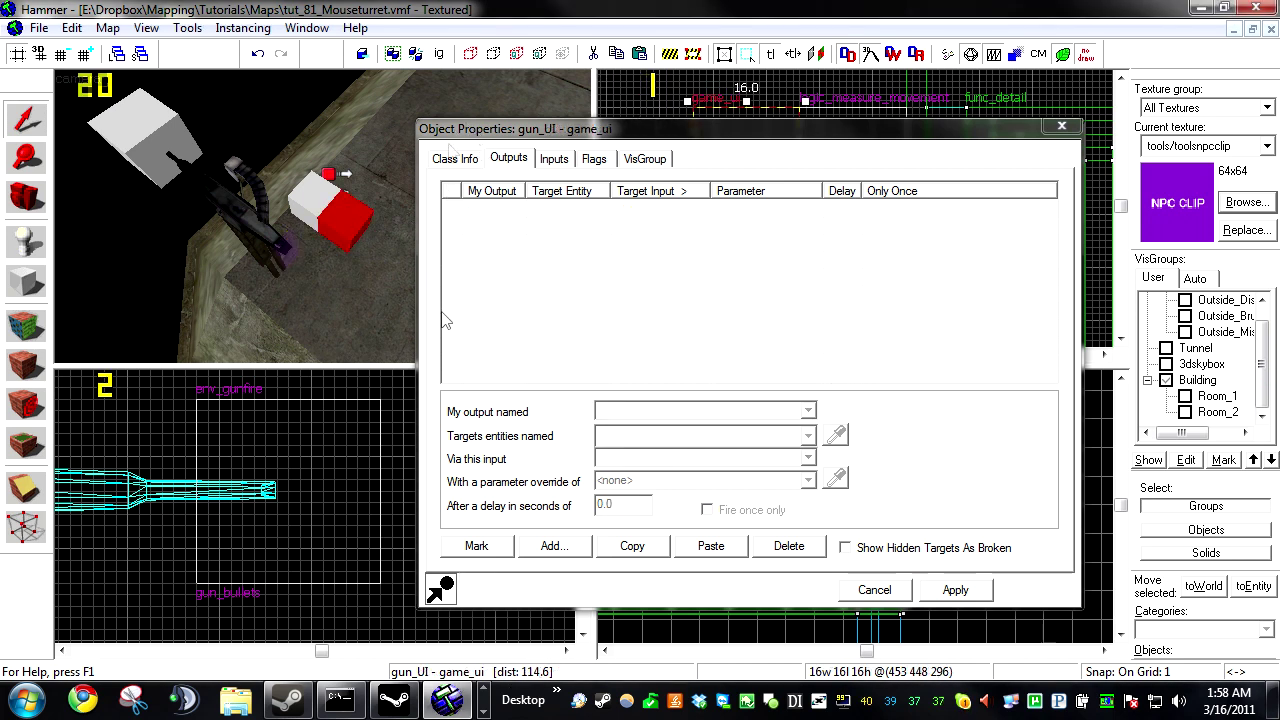
pyautogui.click(553, 546)
pyautogui.click(808, 411)
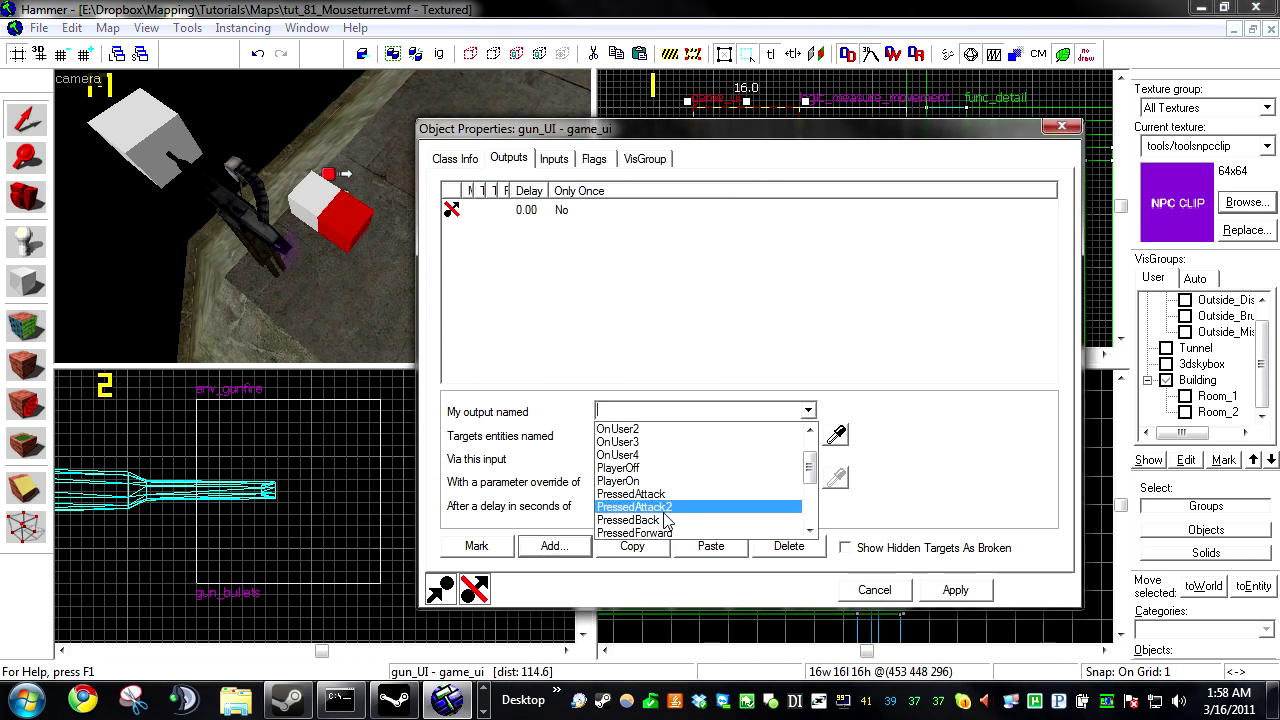
pyautogui.click(640, 494)
pyautogui.click(832, 432)
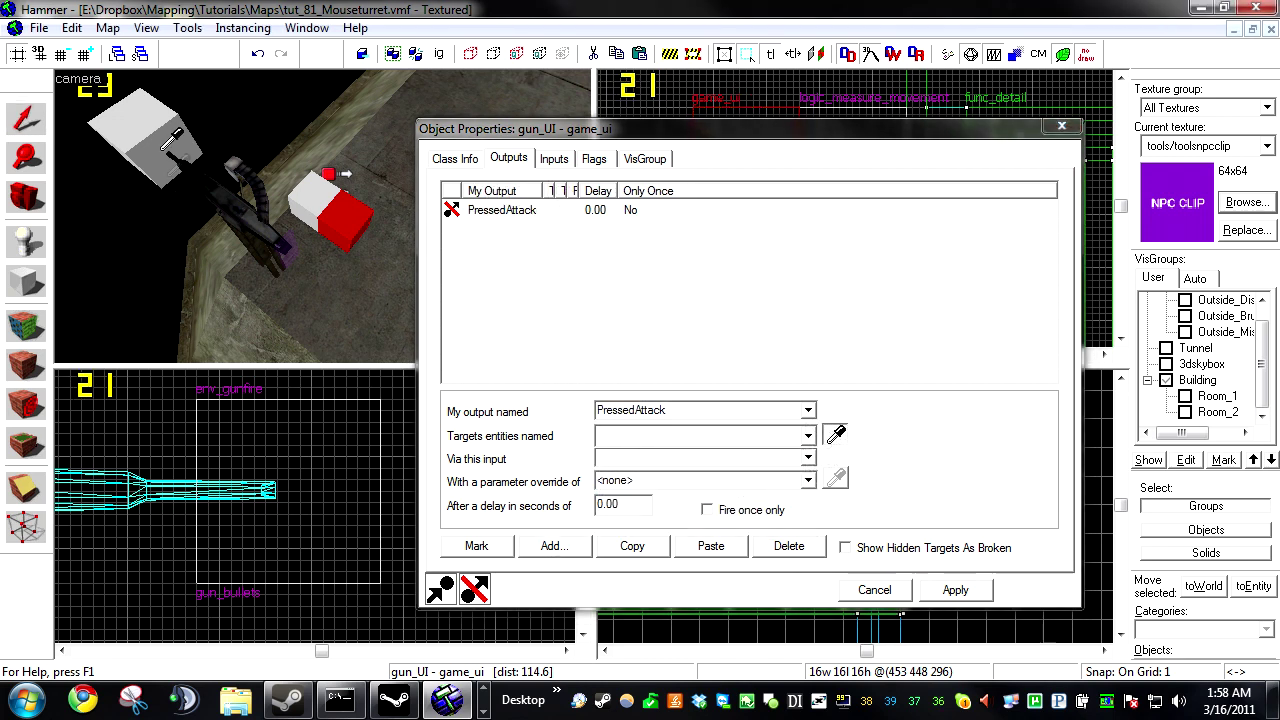
pyautogui.click(156, 137)
pyautogui.click(814, 462)
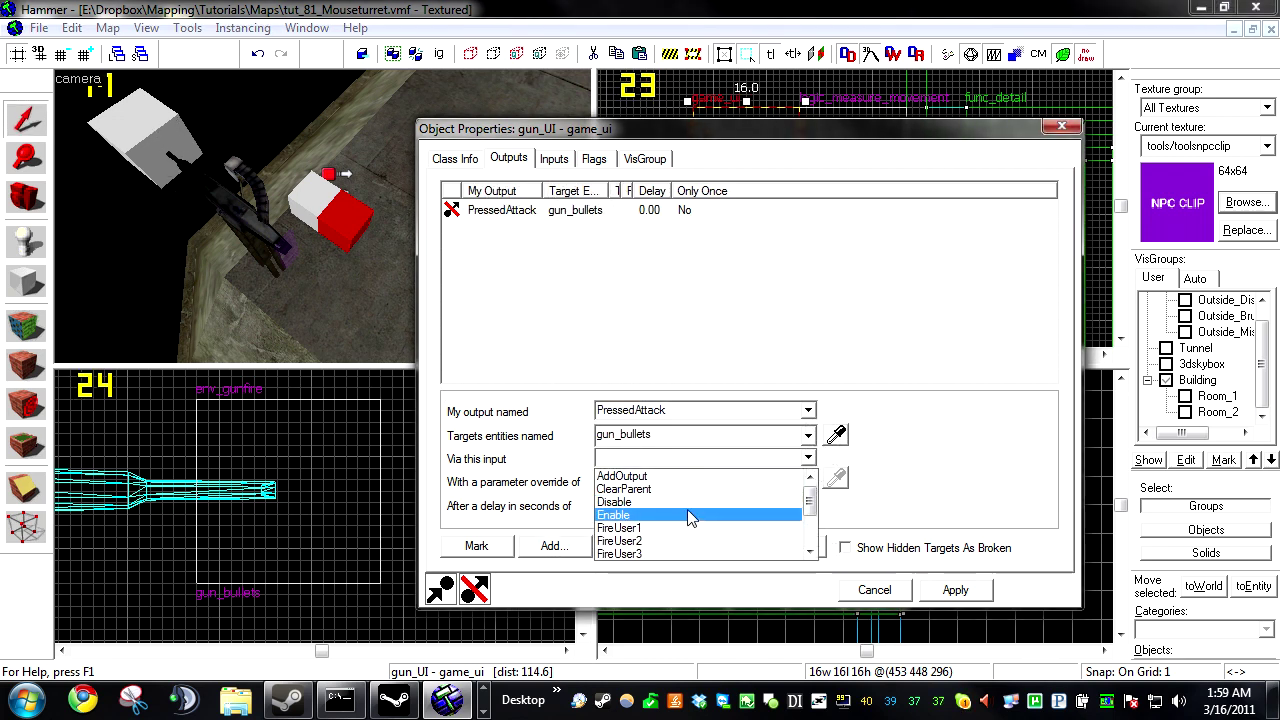
pyautogui.click(613, 515)
# Step: Duplicate the gun_bullets output on gun_UI, change the copy to UnpressedAttack with the Disable input, and apply
pyautogui.click(632, 546)
pyautogui.click(711, 546)
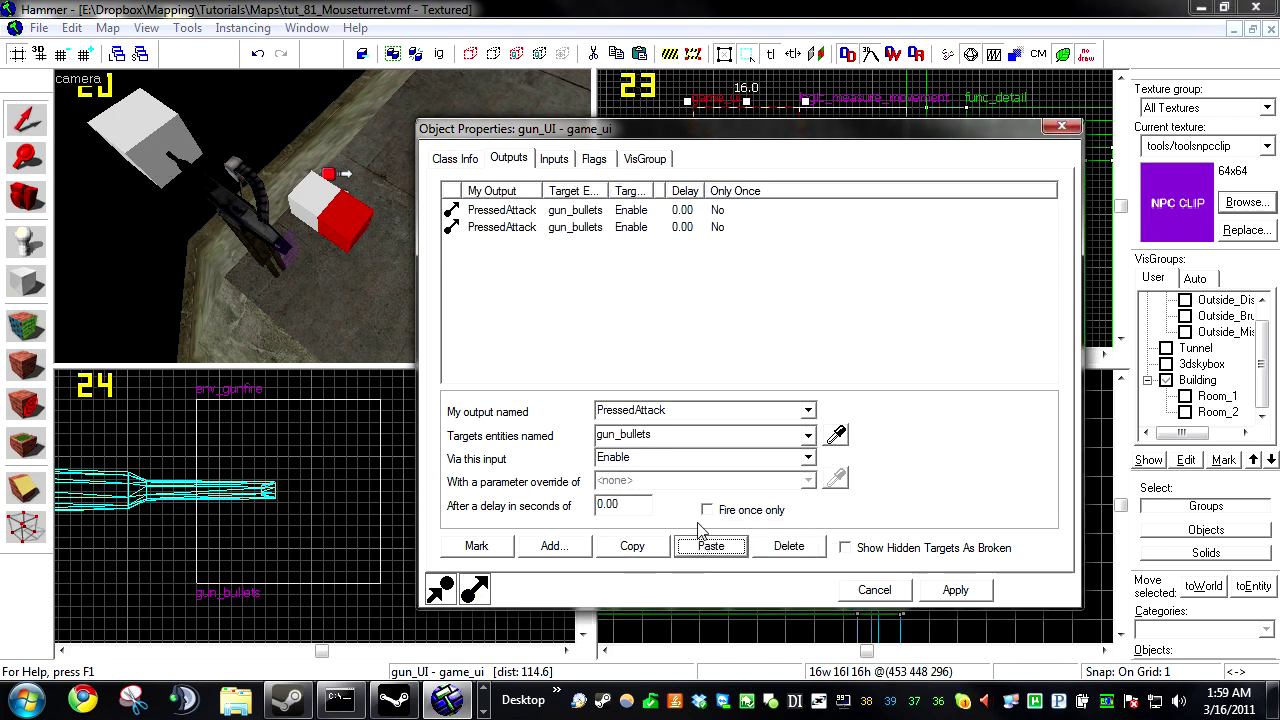
pyautogui.click(600, 411)
pyautogui.write('Unp')
pyautogui.doubleClick(635, 460)
pyautogui.write('Dis')
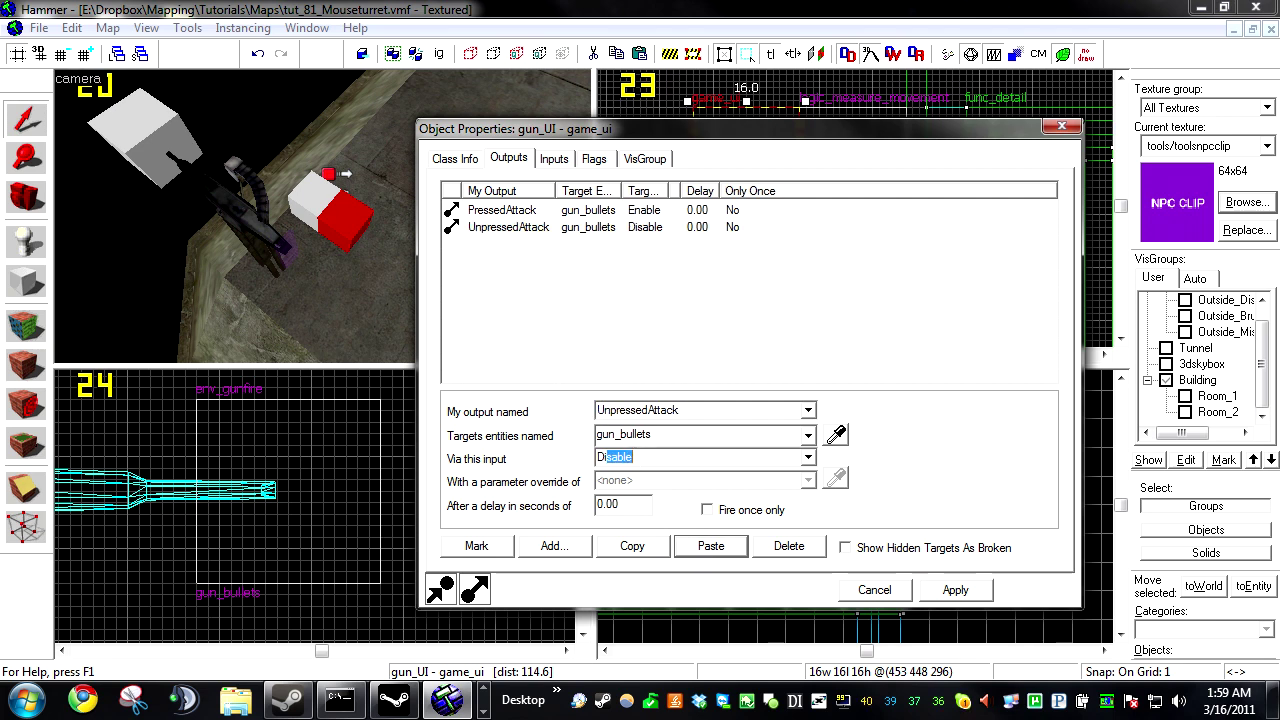
pyautogui.click(958, 590)
# Step: Add a PlayerOff output to gun_UI with !activator as its target
pyautogui.click(576, 548)
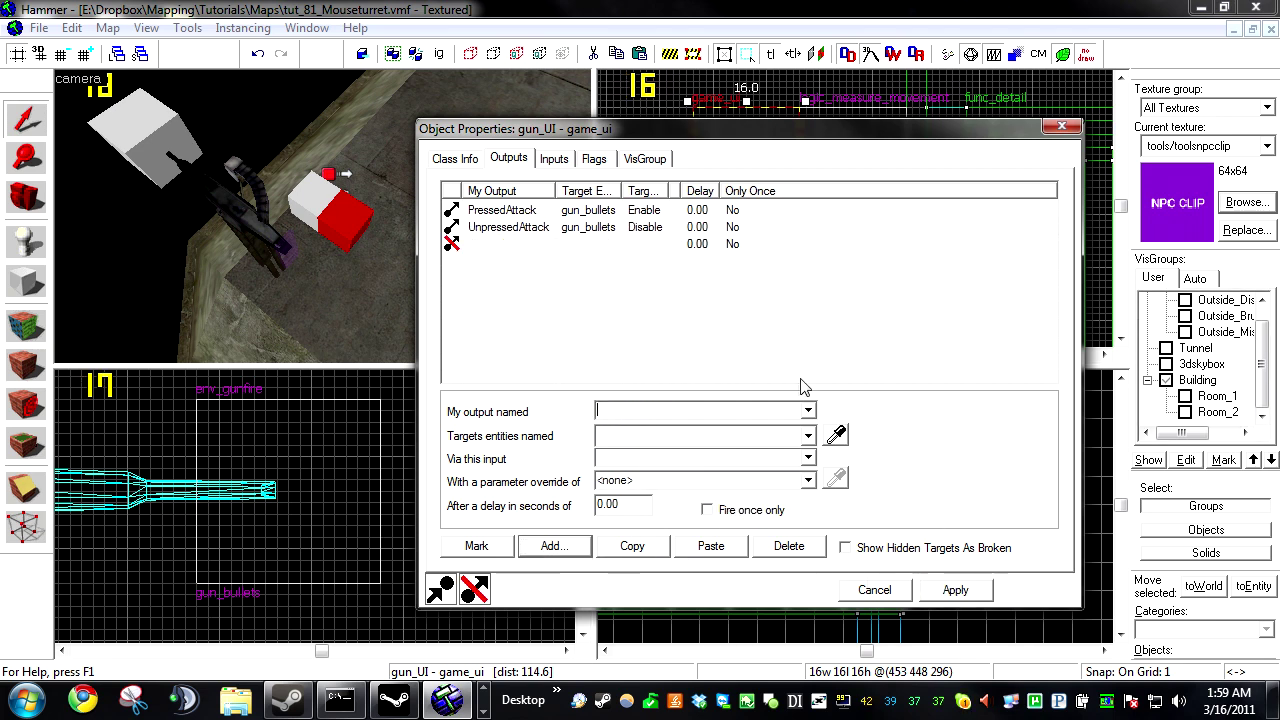
pyautogui.click(808, 411)
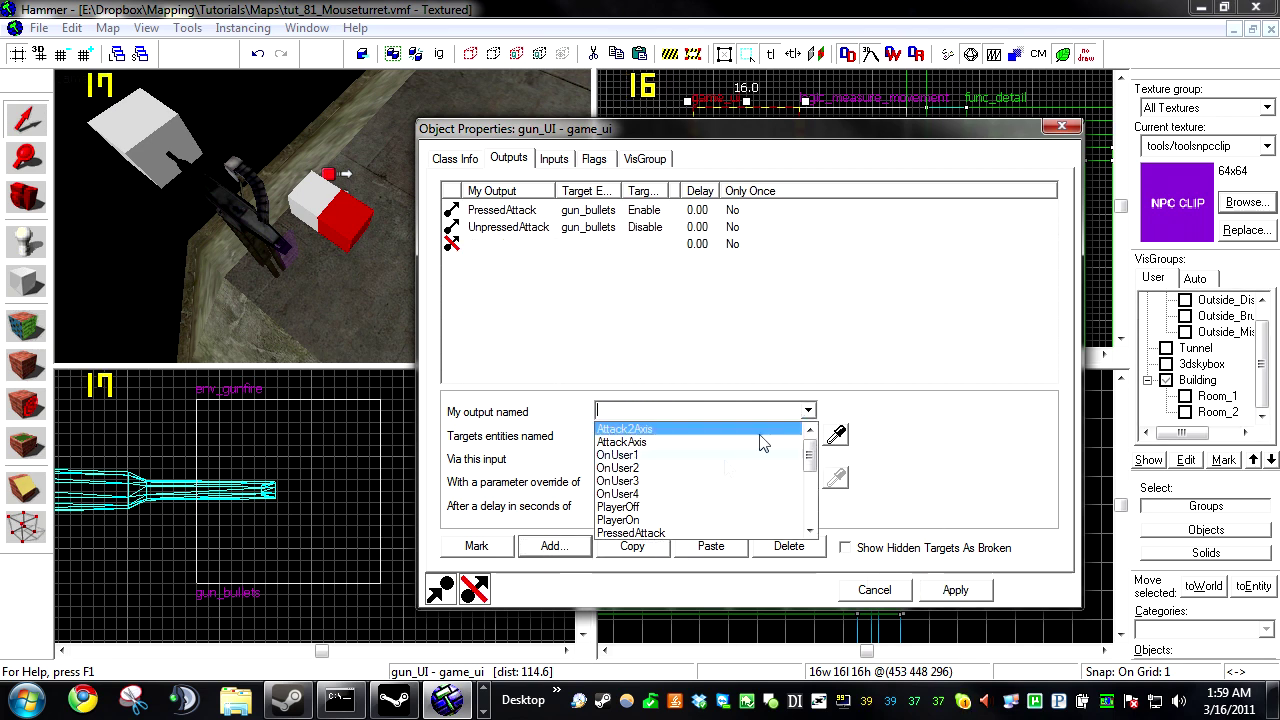
pyautogui.click(688, 503)
pyautogui.click(676, 431)
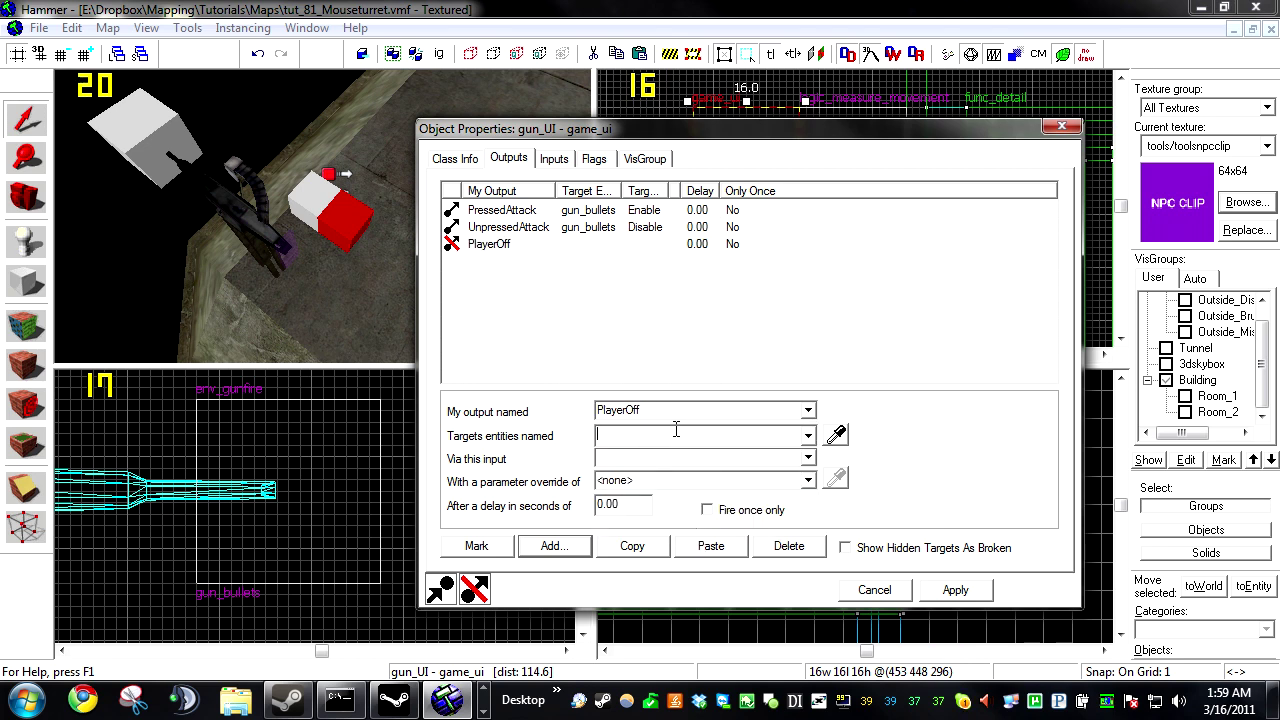
pyautogui.write('!acti')
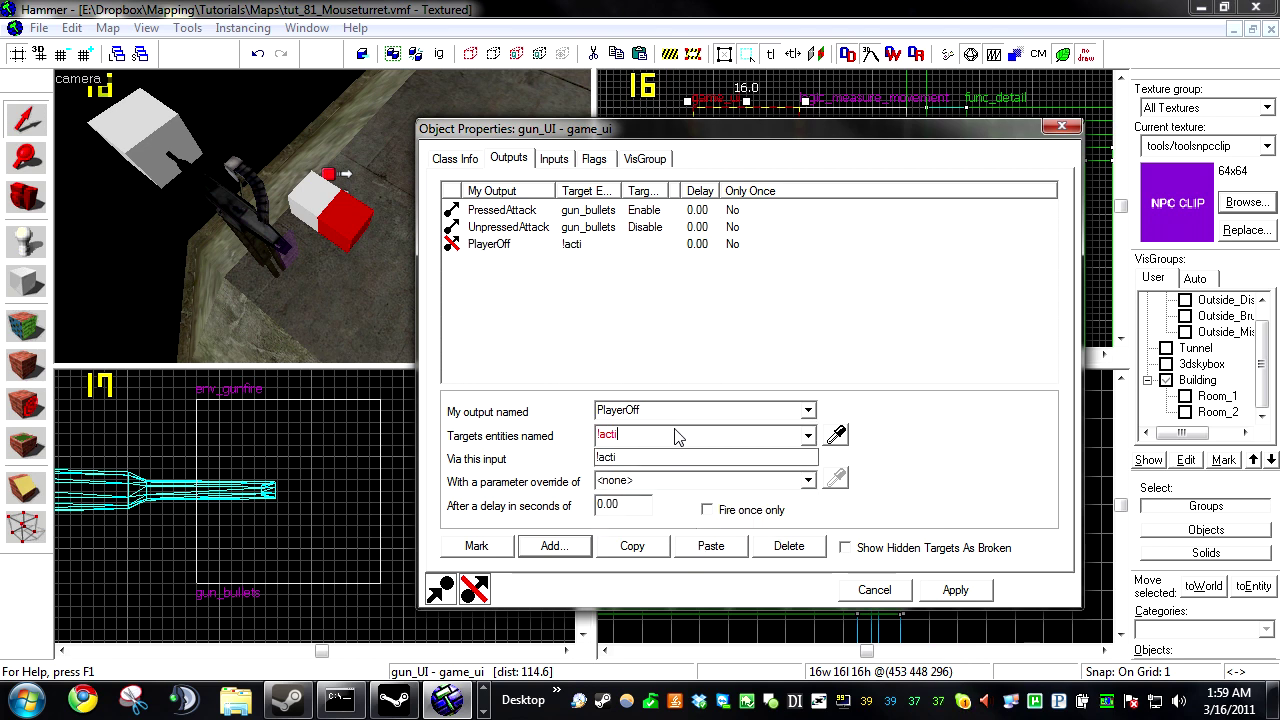
pyautogui.write('vator')
# Step: Set the !activator output's input to AddOutput with the parameter targetname player
pyautogui.press('Tab')
pyautogui.write('Ta')
pyautogui.press('BackSpace')
pyautogui.press('BackSpace')
pyautogui.press('BackSpace')
pyautogui.write('AddOutput')
pyautogui.press('Tab')
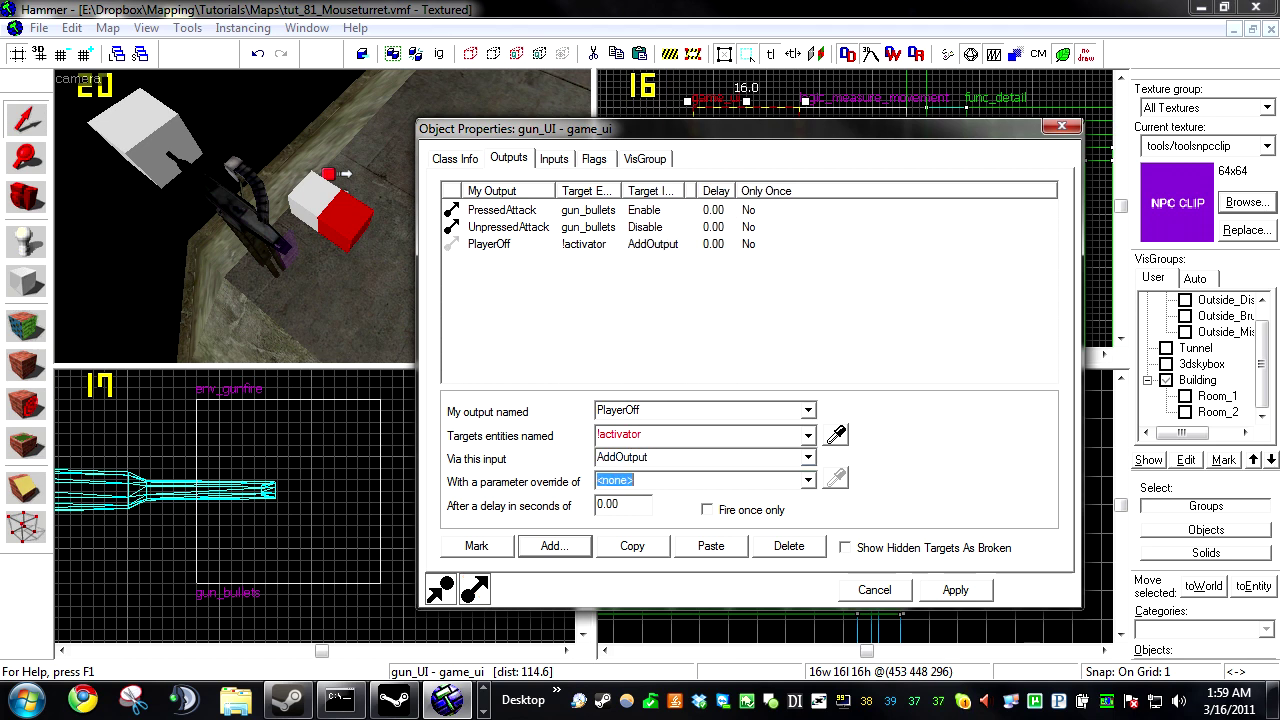
pyautogui.write('targetname ')
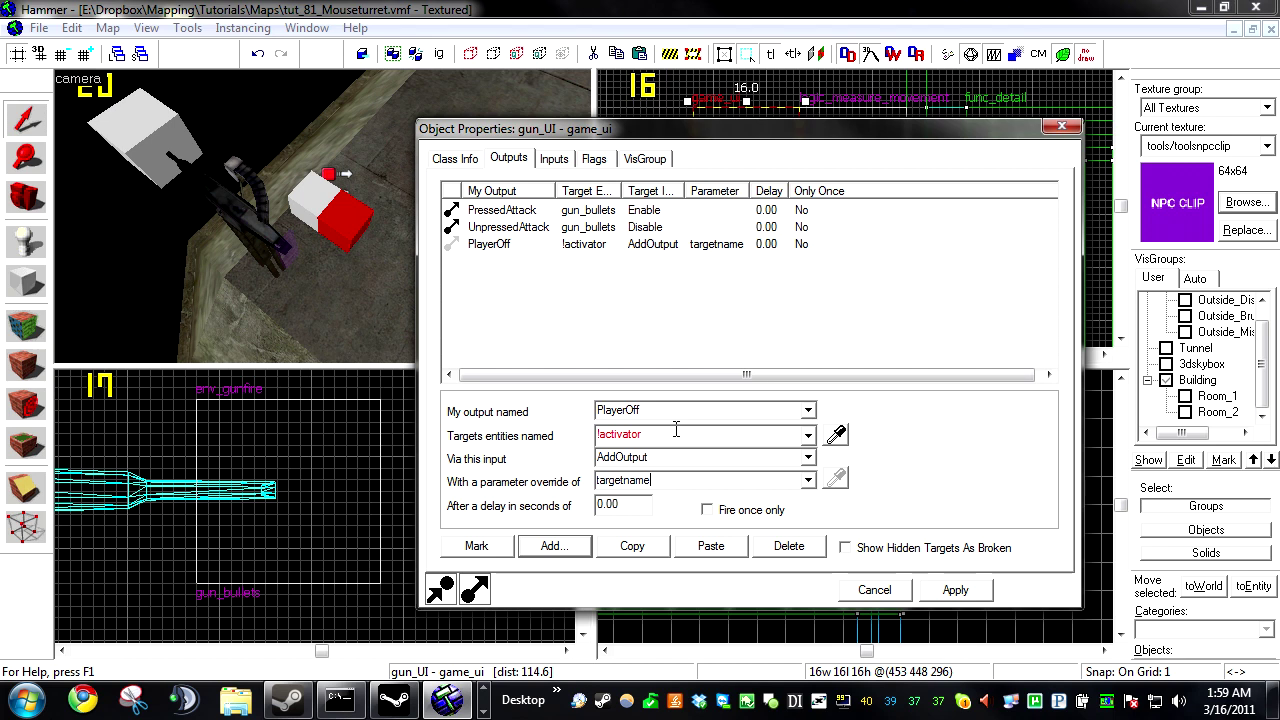
pyautogui.write('player')
pyautogui.press('Return')
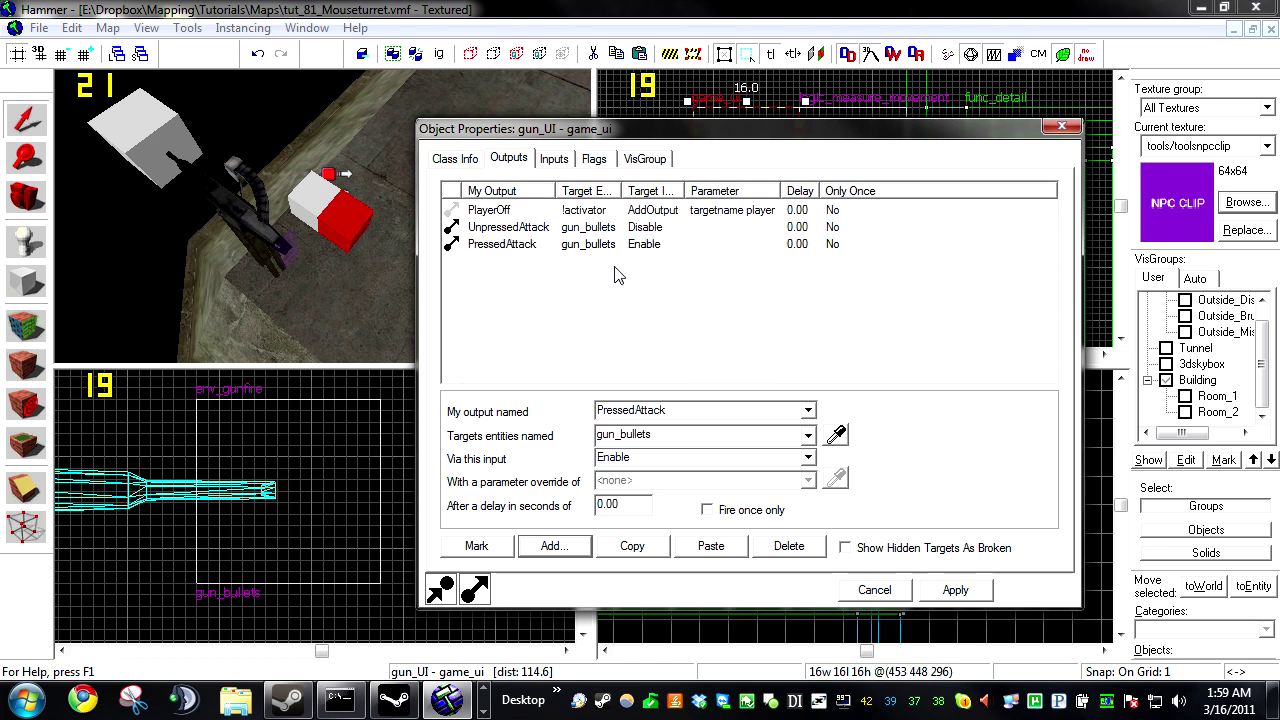
# Step: Add a PlayerOff output to gun_UI that sends Unlock to gun_button
pyautogui.click(554, 545)
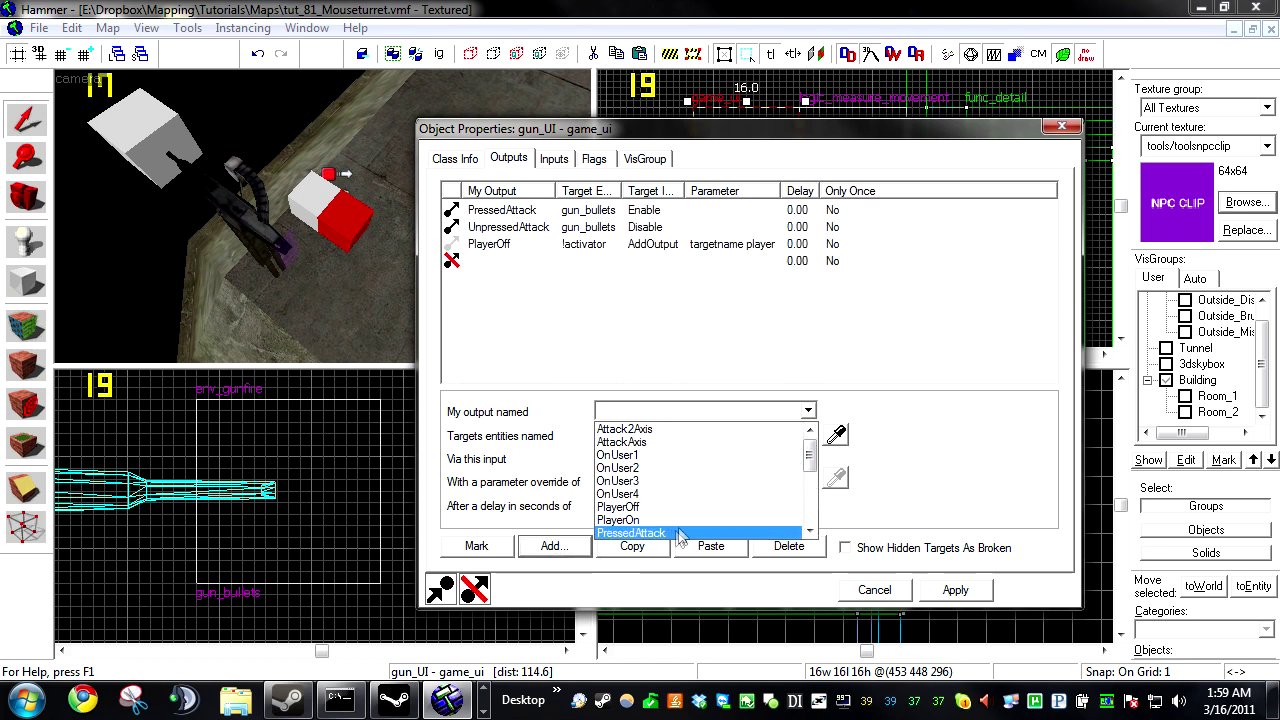
pyautogui.click(640, 507)
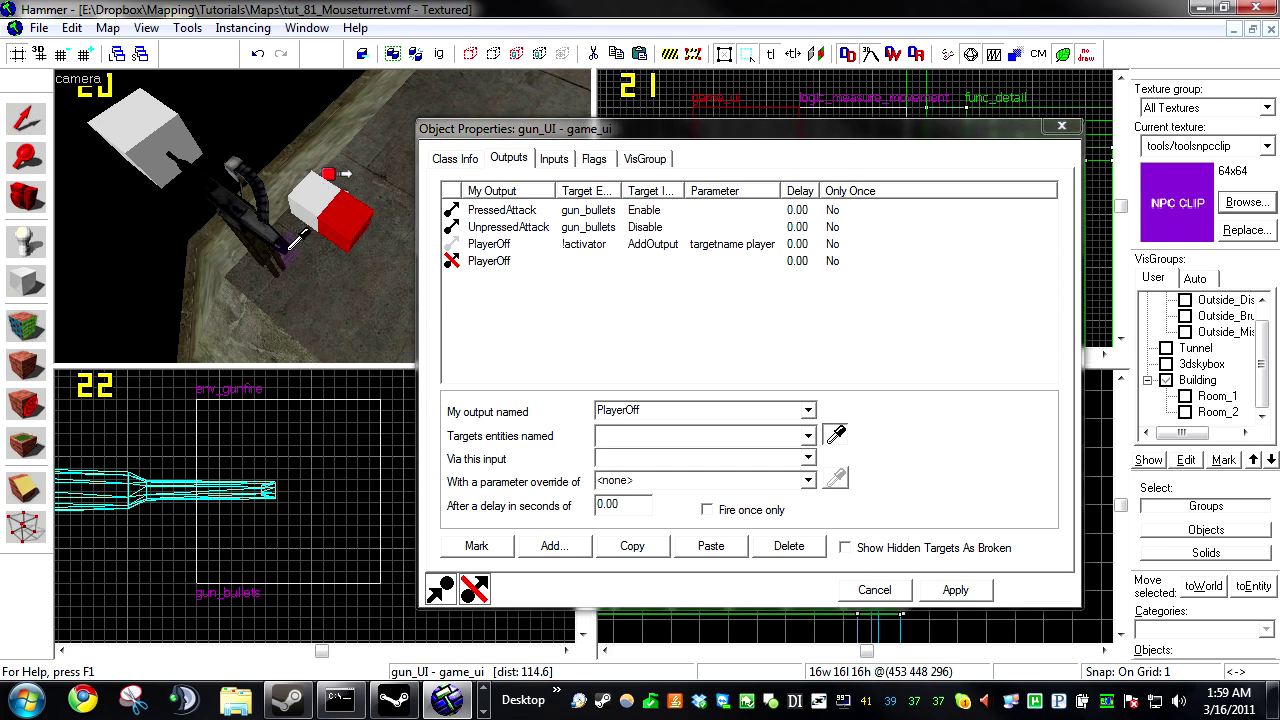
pyautogui.click(289, 249)
pyautogui.click(656, 456)
pyautogui.write('Unlock')
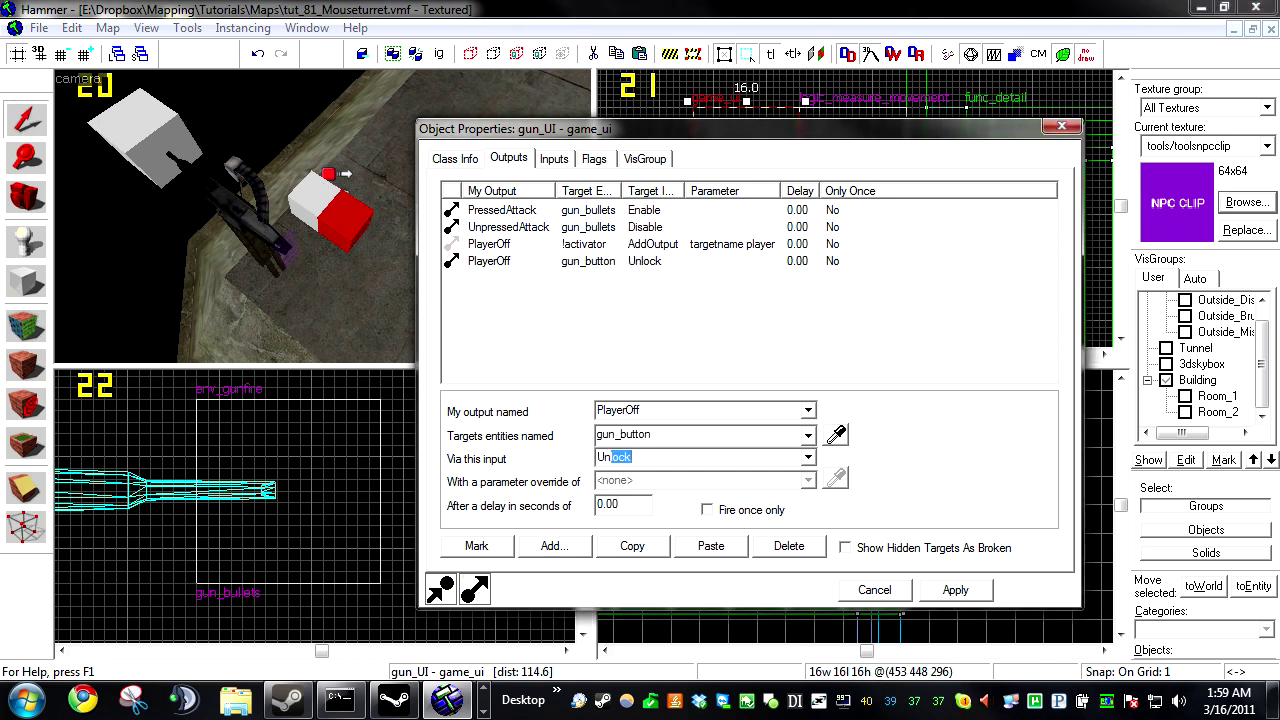
# Step: Add a PlayerOff output to gun_UI that sends DisableMotion to gun, and apply the outputs
pyautogui.click(554, 545)
pyautogui.click(807, 410)
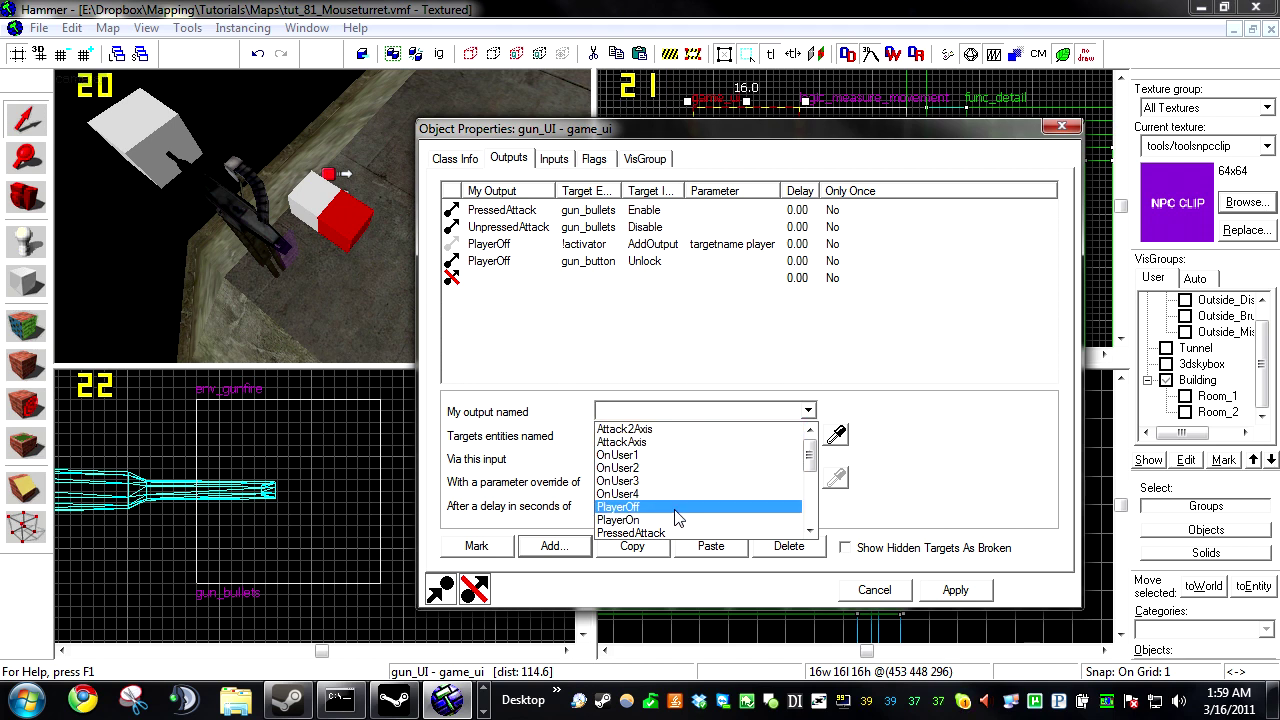
pyautogui.click(675, 508)
pyautogui.click(700, 436)
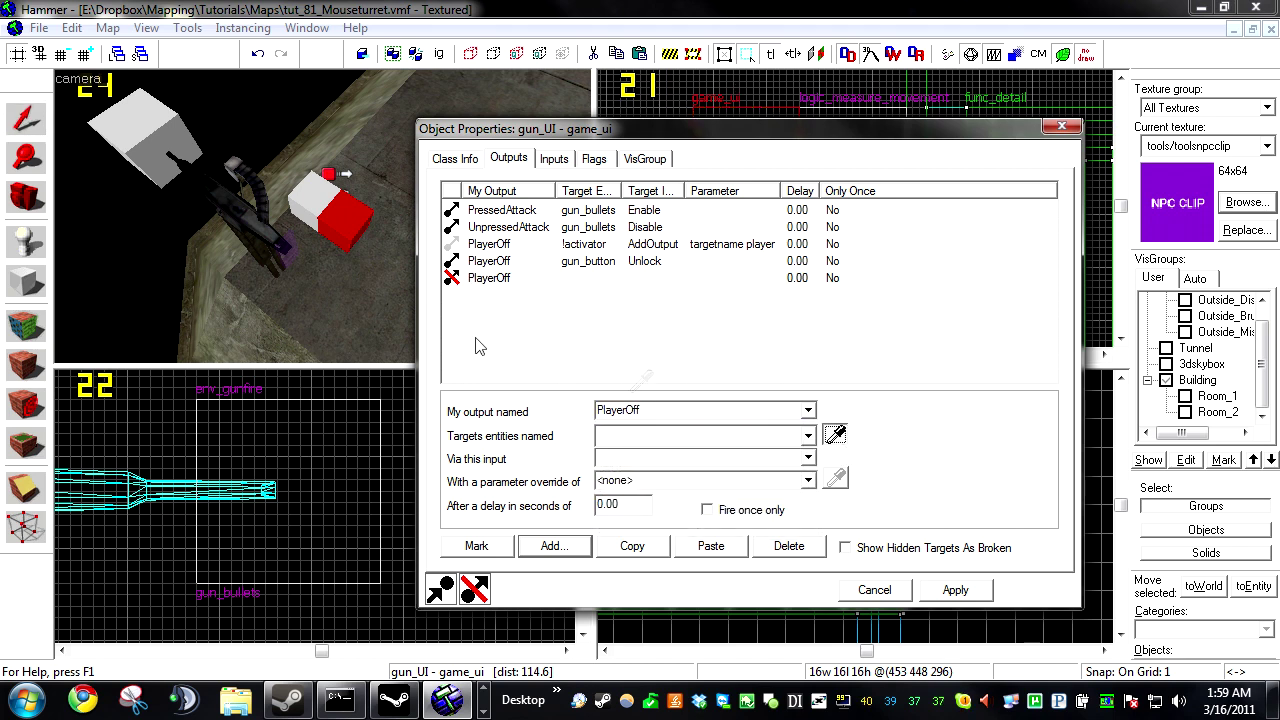
pyautogui.write('gun')
pyautogui.click(671, 456)
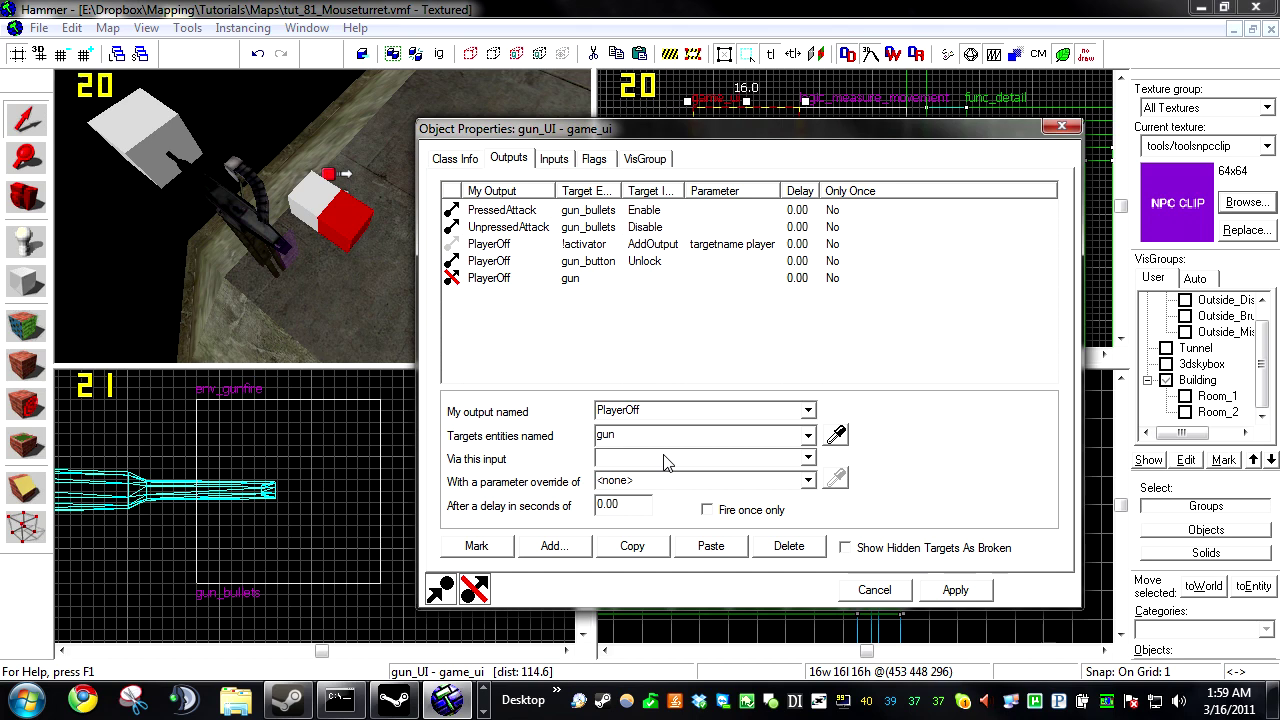
pyautogui.write('DisableMotion')
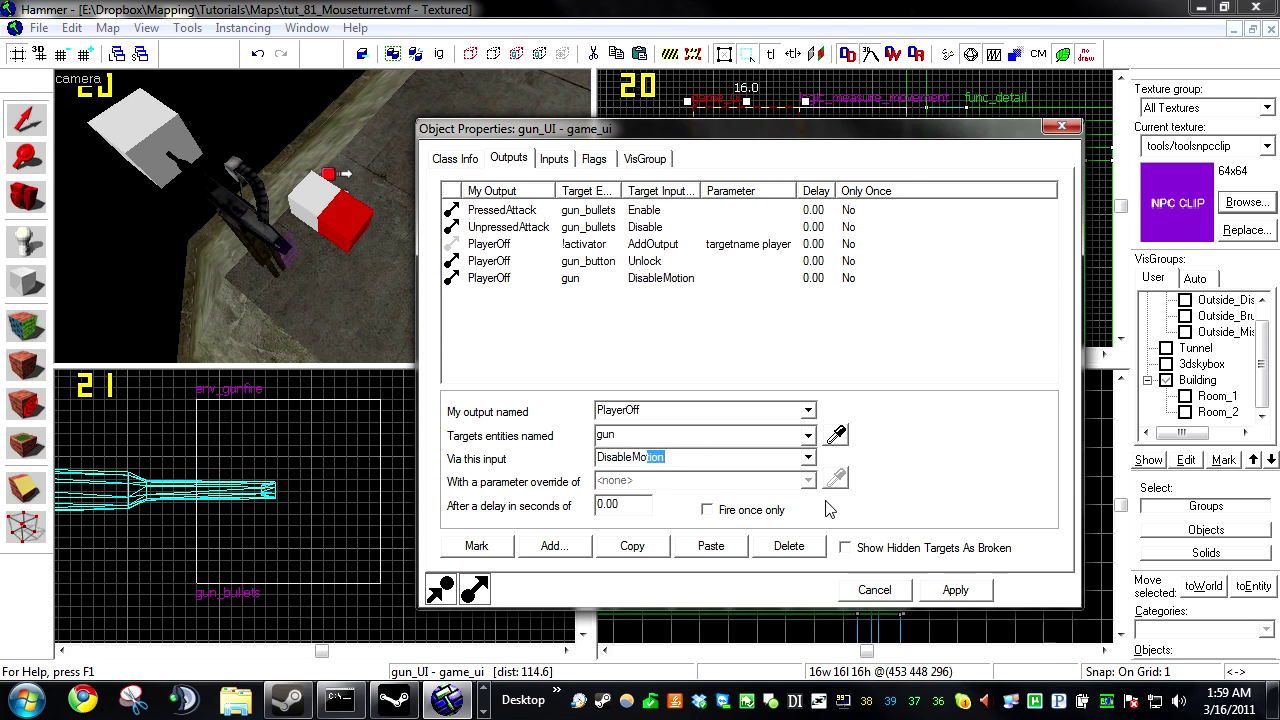
pyautogui.click(955, 589)
pyautogui.click(900, 592)
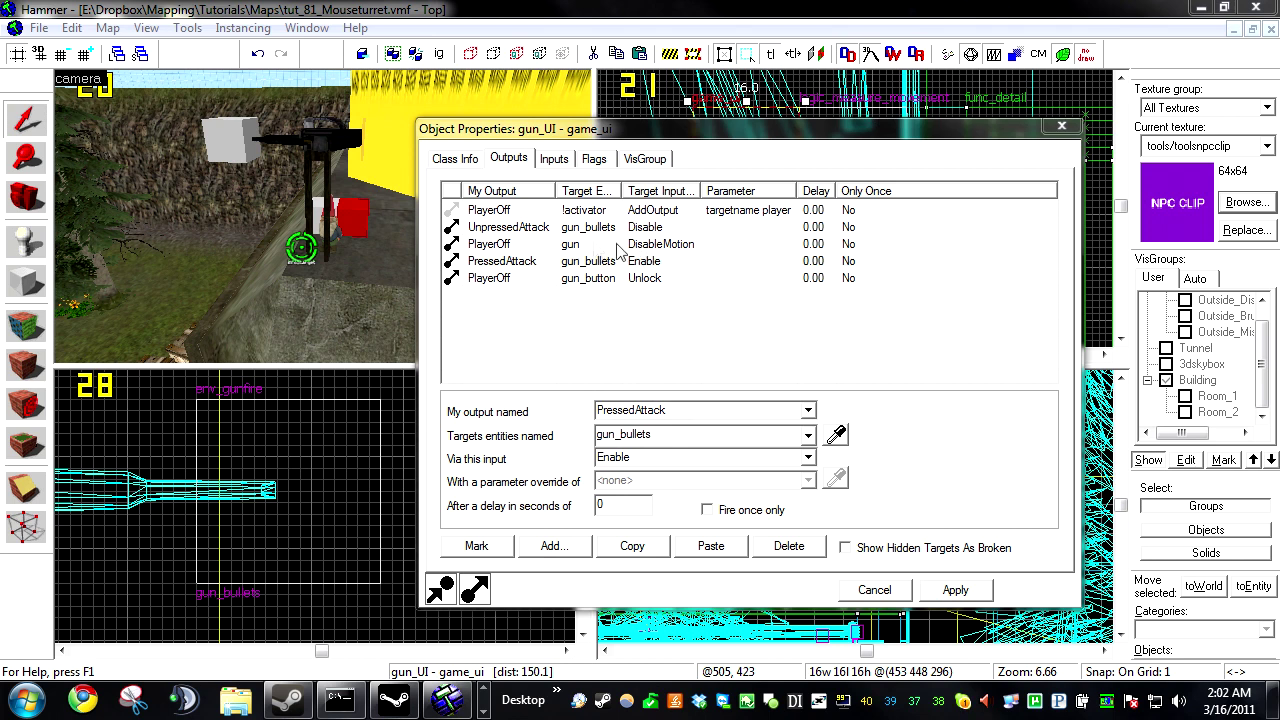
# Step: Copy gun_button's SetMeasureTarget output for gun_movement and paste it into gun_UI's outputs
pyautogui.click(366, 137)
pyautogui.click(366, 137)
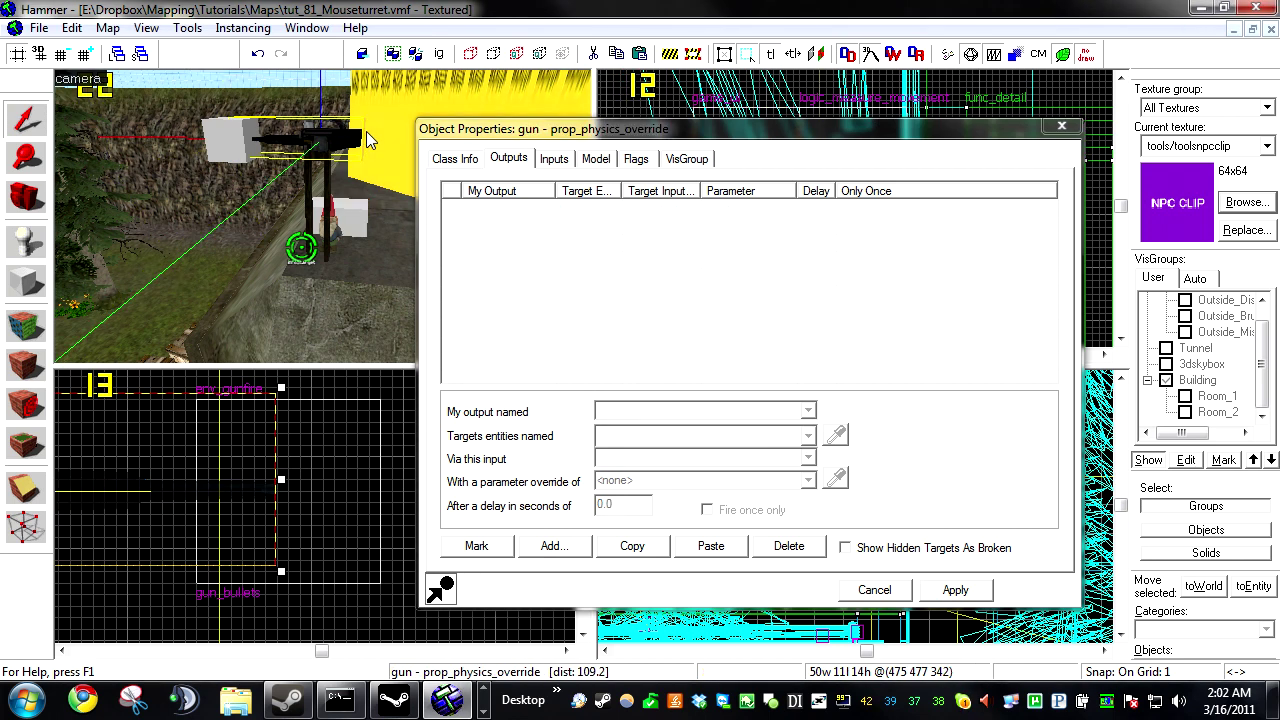
pyautogui.click(366, 138)
pyautogui.click(732, 228)
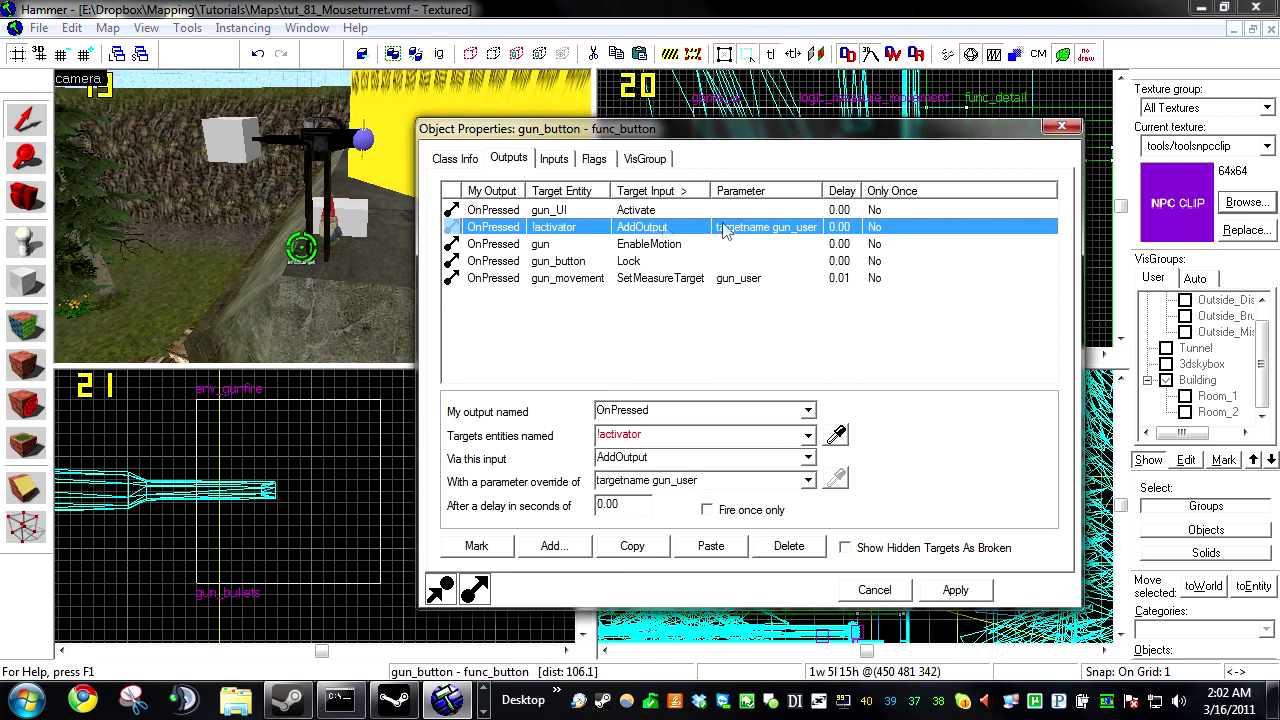
pyautogui.click(674, 283)
pyautogui.click(634, 553)
pyautogui.click(352, 216)
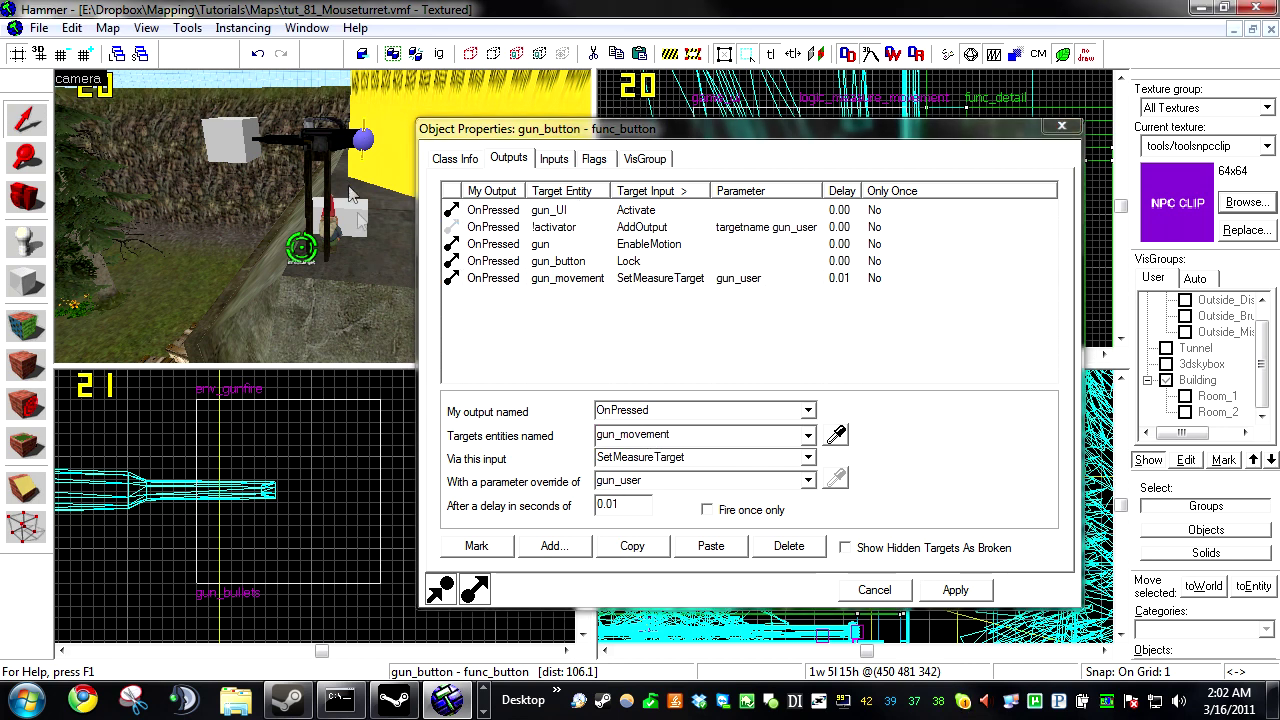
pyautogui.click(711, 546)
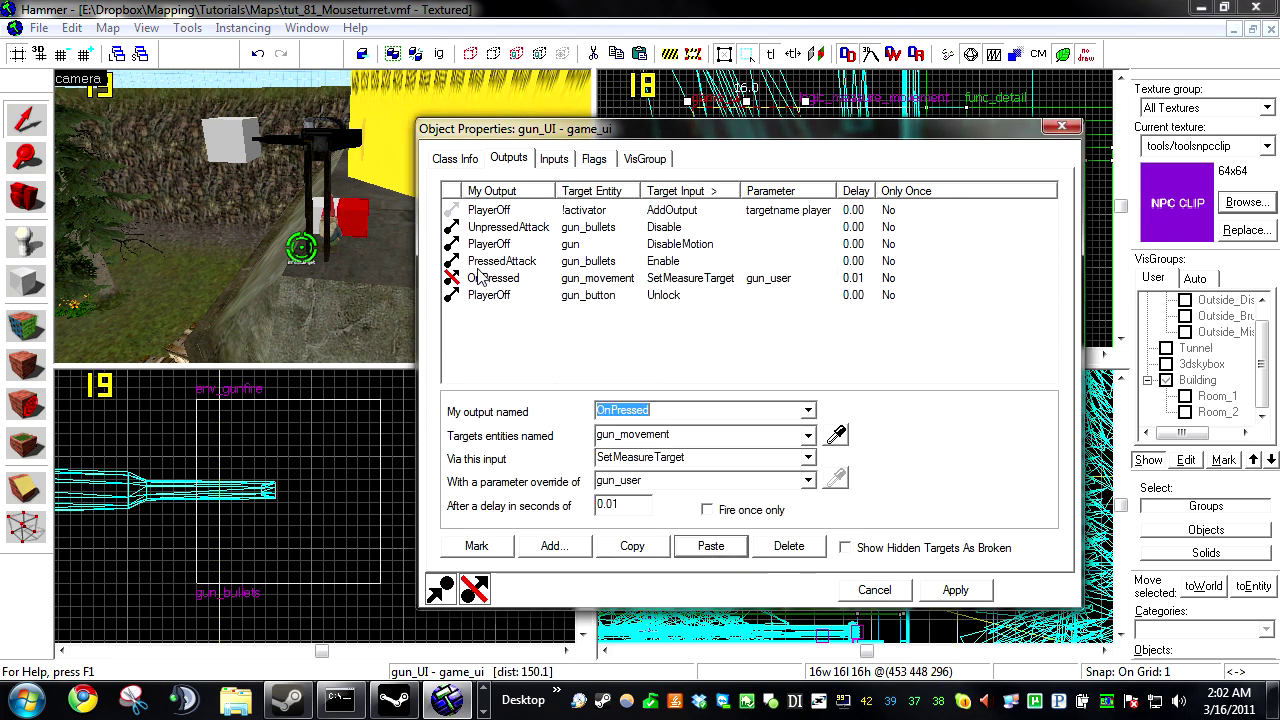
# Step: Change the pasted gun_movement output on gun_UI to fire on PlayerOff
pyautogui.click(501, 280)
pyautogui.click(808, 410)
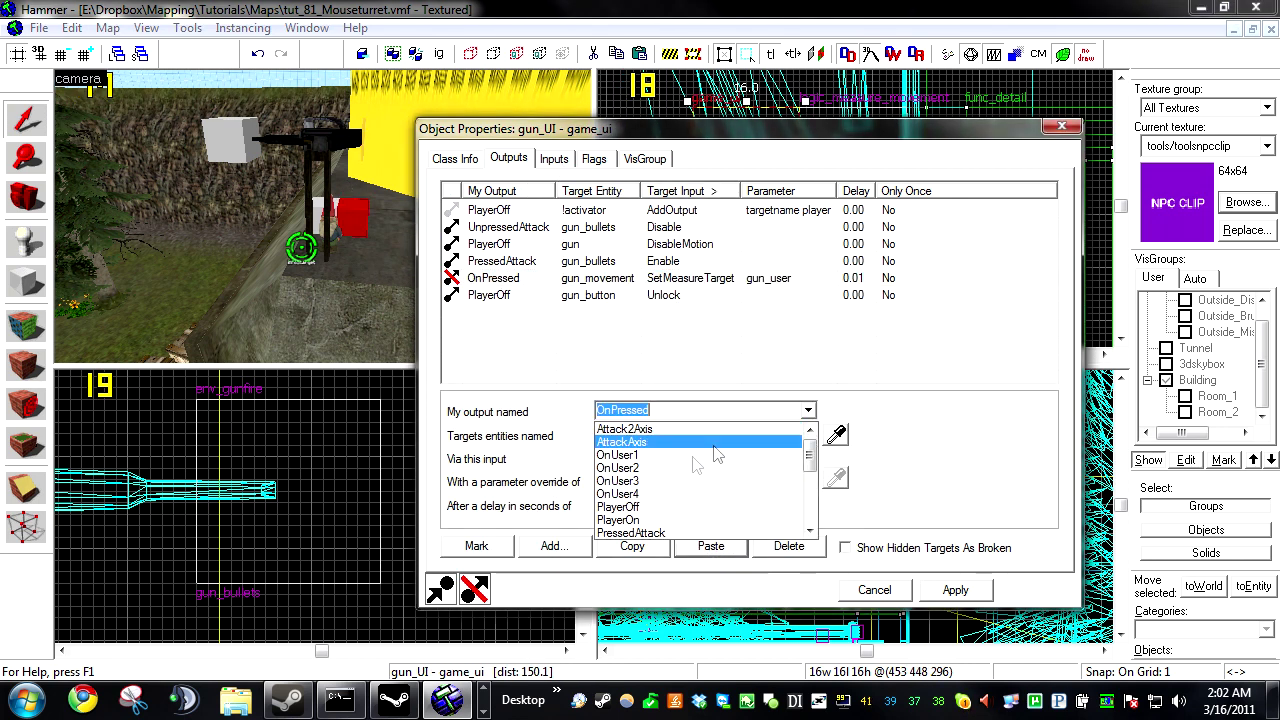
pyautogui.click(680, 507)
# Step: Set the gun_movement output's parameter to gun_base and its delay to 0, apply, and close the properties
pyautogui.press('Tab')
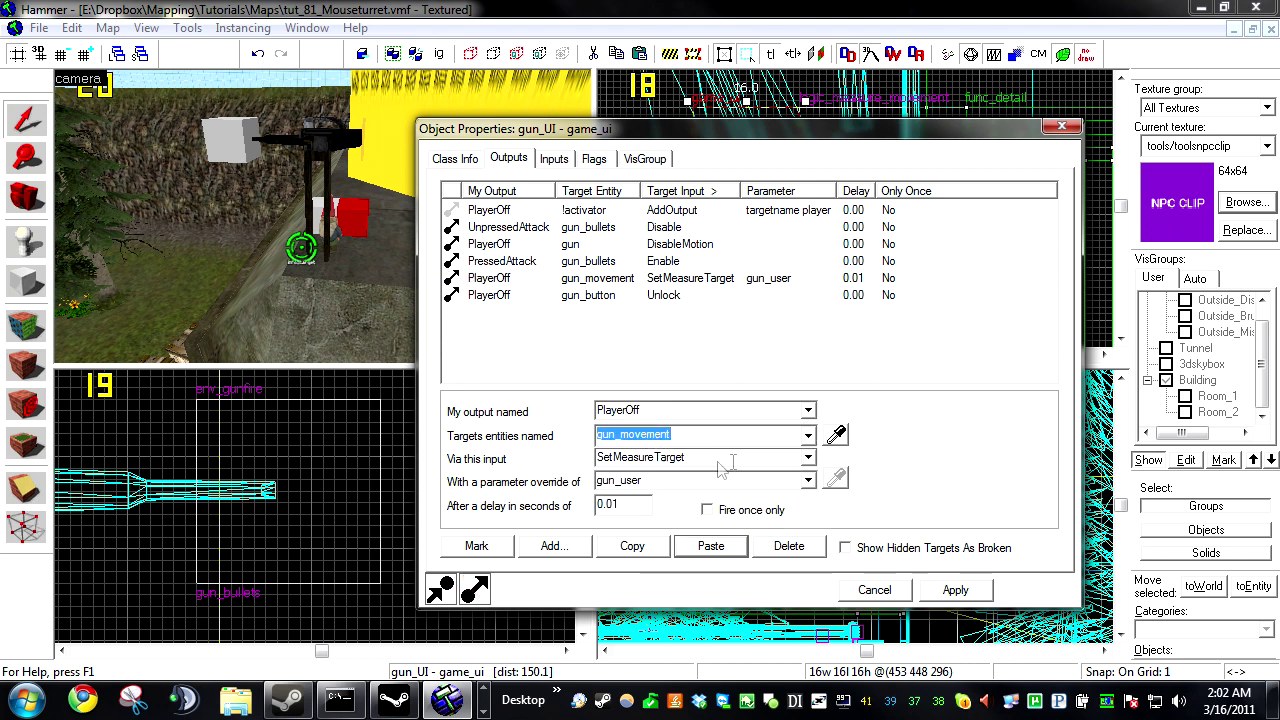
pyautogui.press('Tab')
pyautogui.press('Tab')
pyautogui.moveTo(675, 486); pyautogui.dragTo(623, 501)
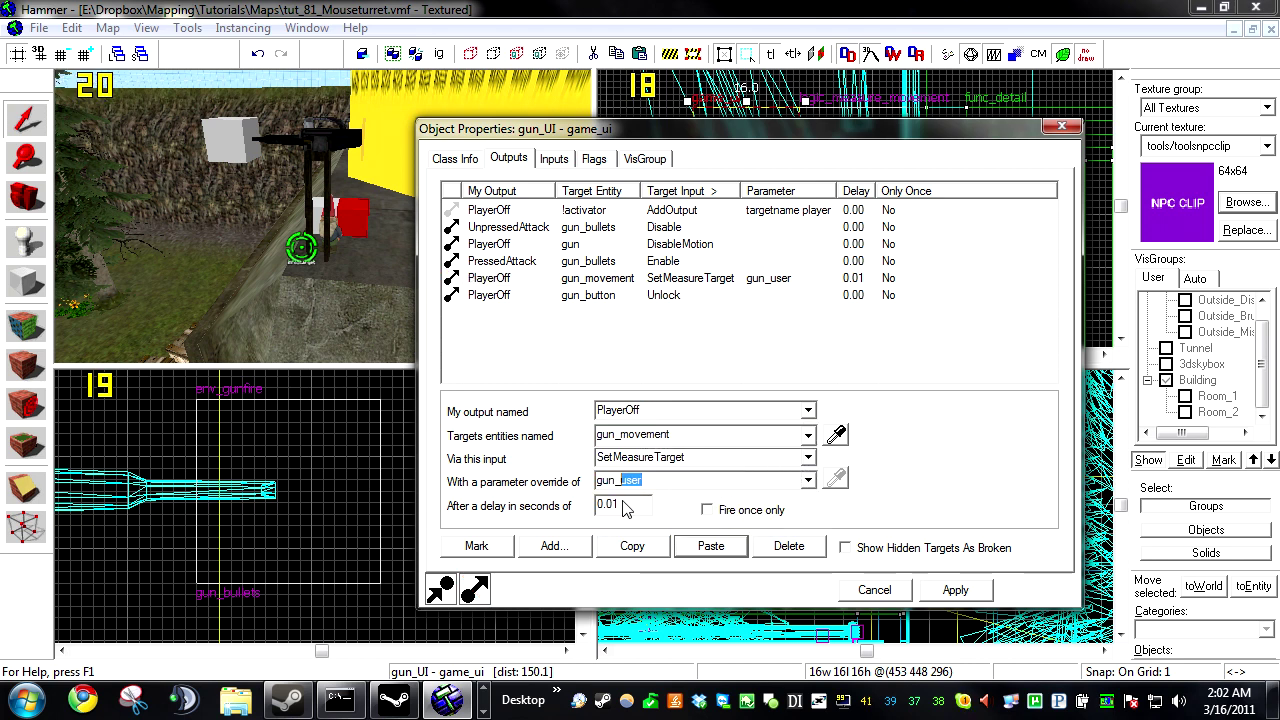
pyautogui.write('base')
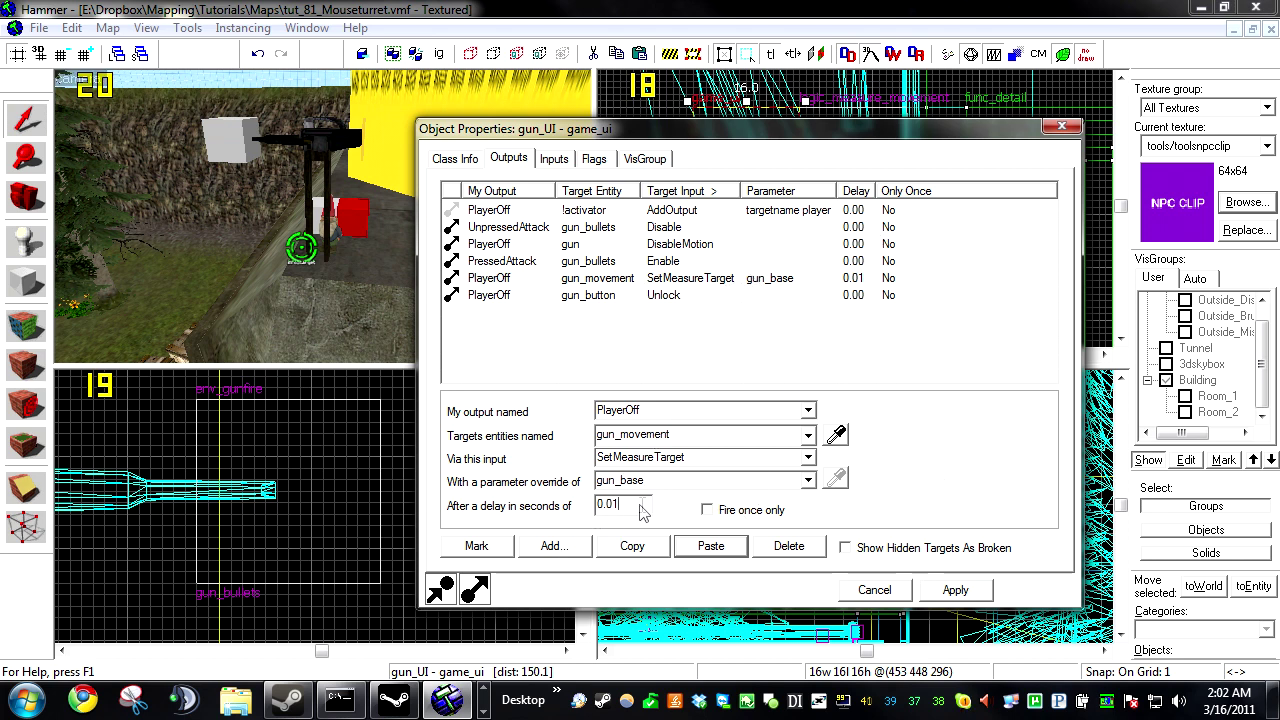
pyautogui.moveTo(643, 510); pyautogui.dragTo(547, 512)
pyautogui.write('000')
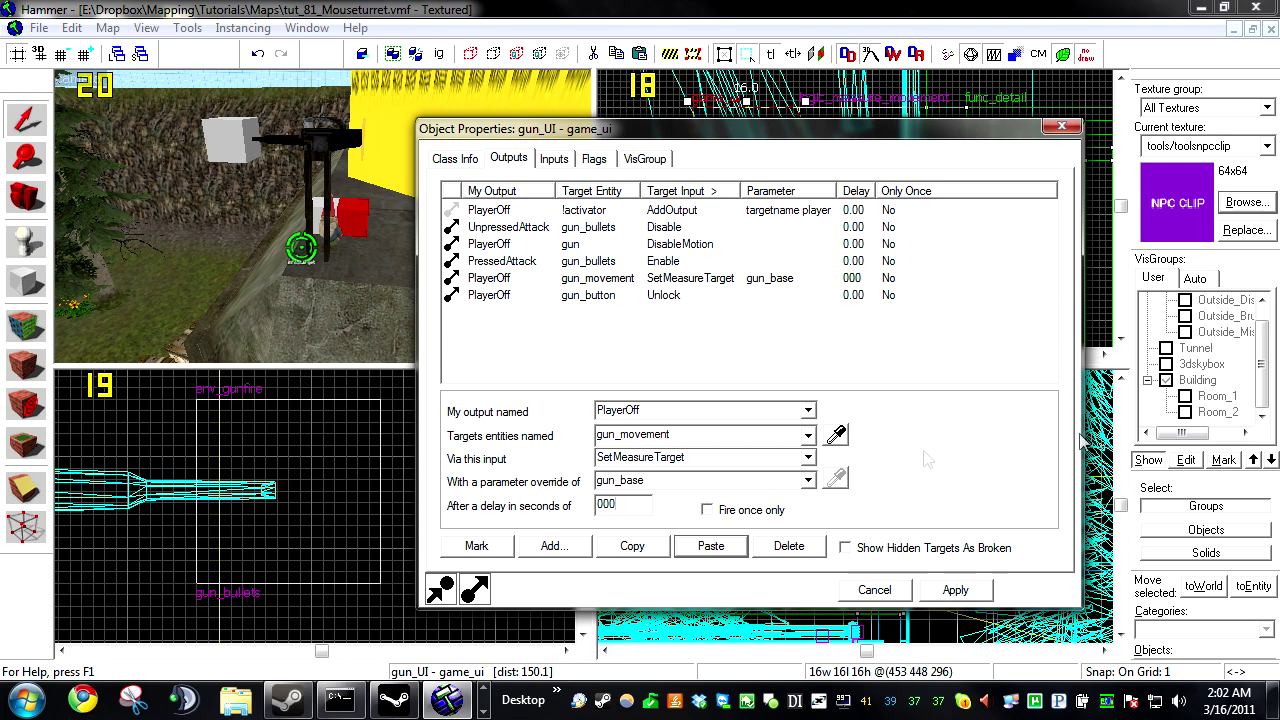
pyautogui.click(970, 592)
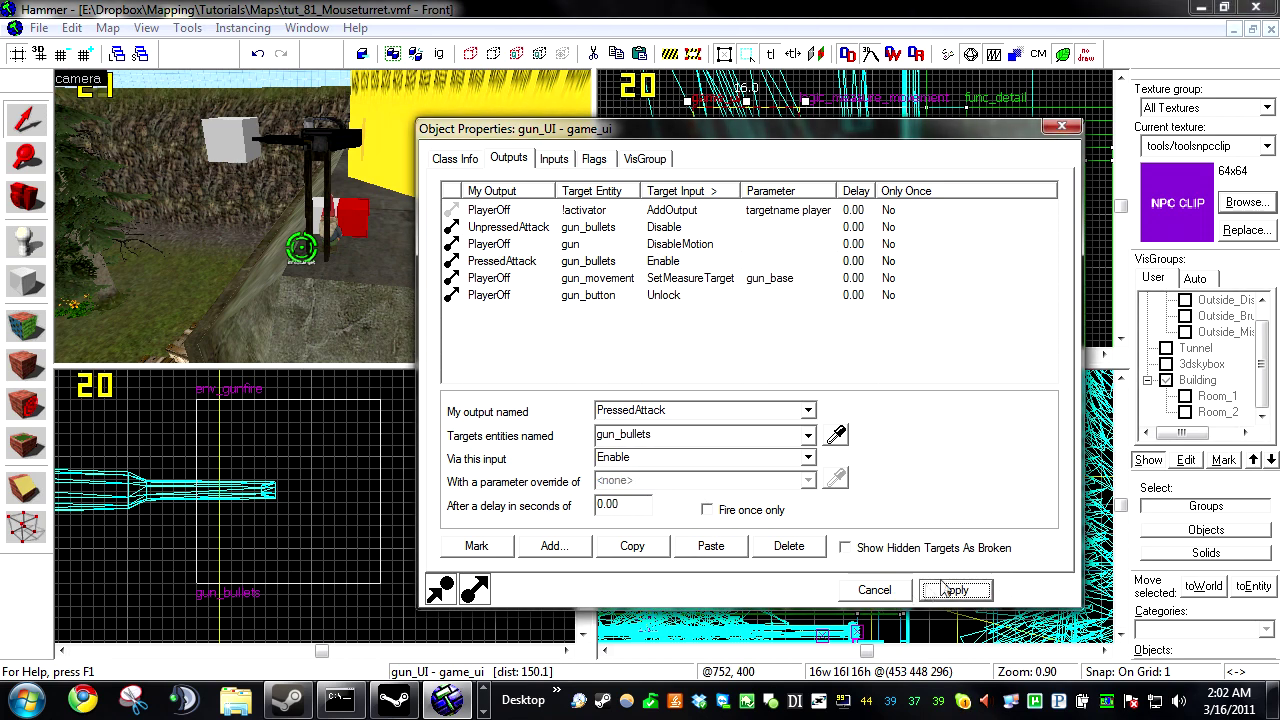
pyautogui.click(893, 597)
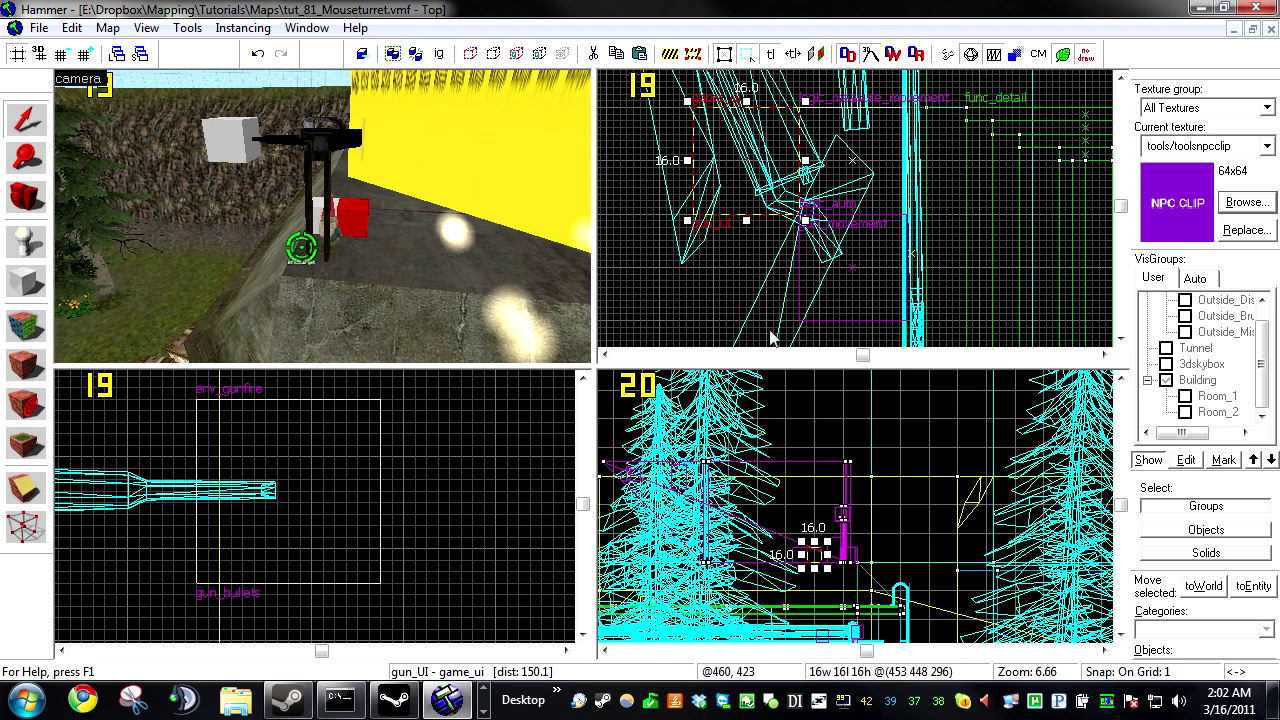
# Step: Clear the selection, then save the map and run it in the game
pyautogui.click(740, 324)
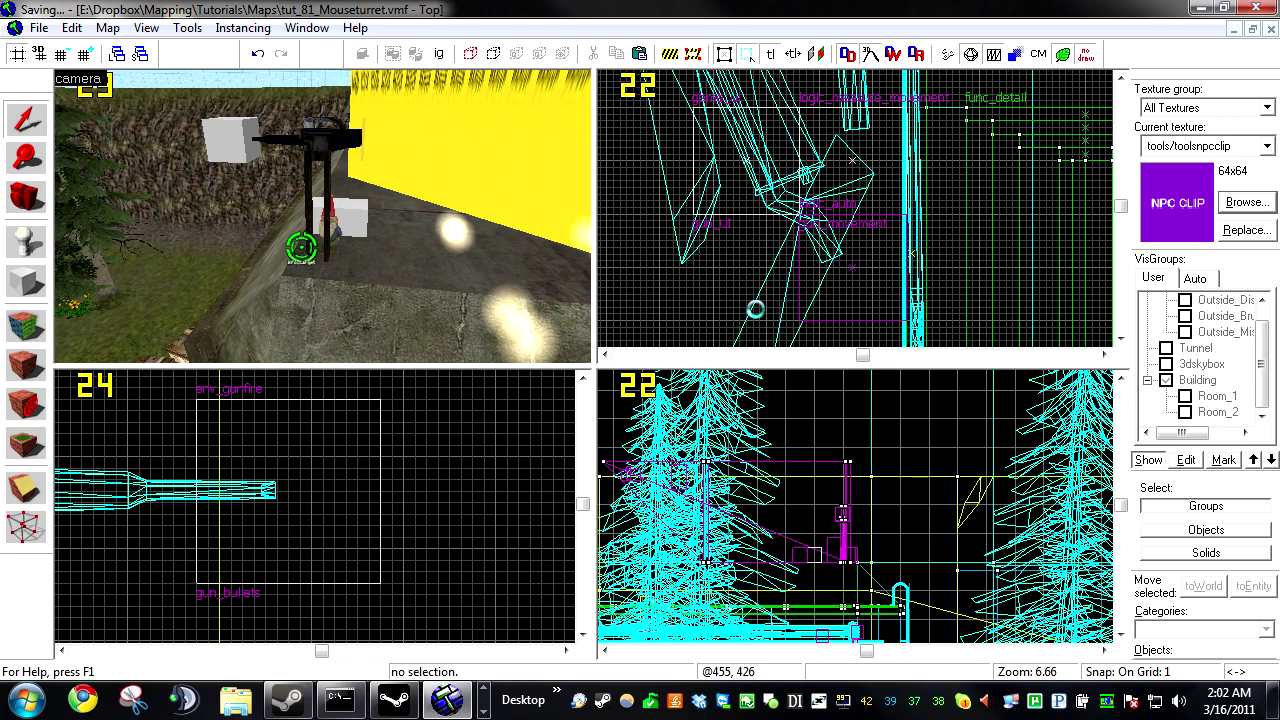
pyautogui.press('F9')
pyautogui.click(778, 478)
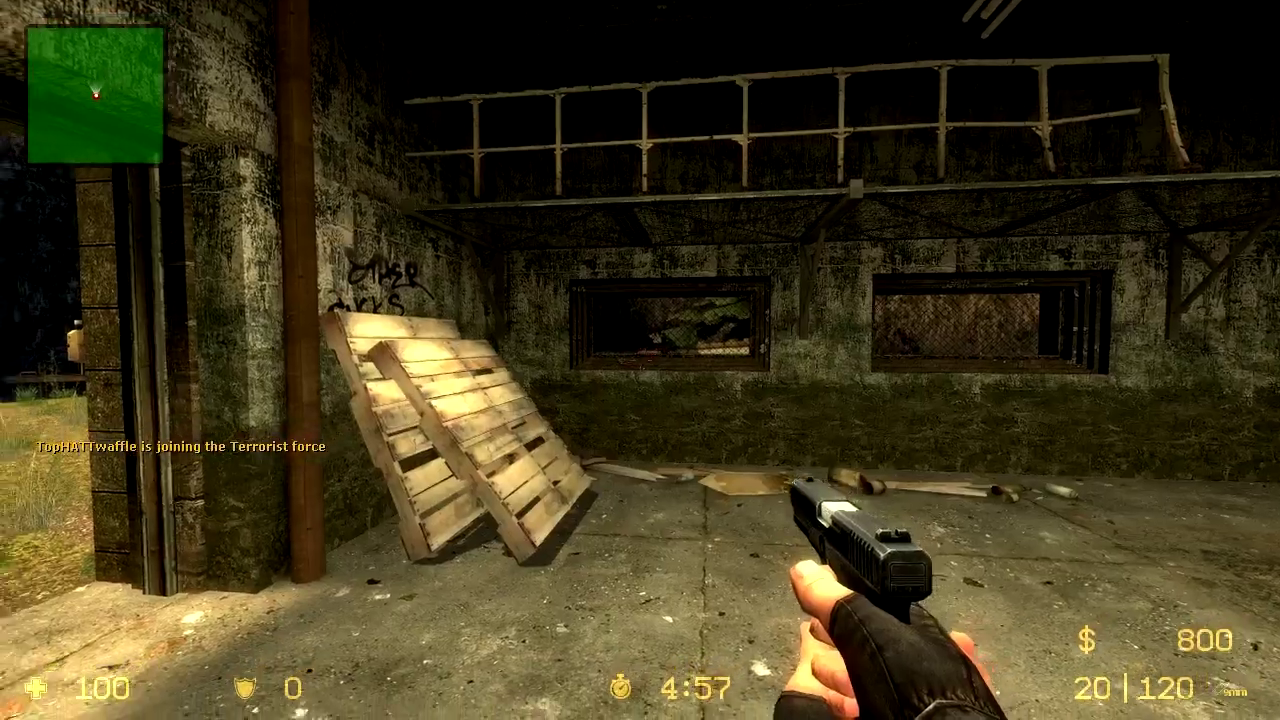
# Step: Switch to the knife and walk from the spawn building up to the gun turret beside the gnome on the concrete ledge
pyautogui.press('3')
pyautogui.press('w')
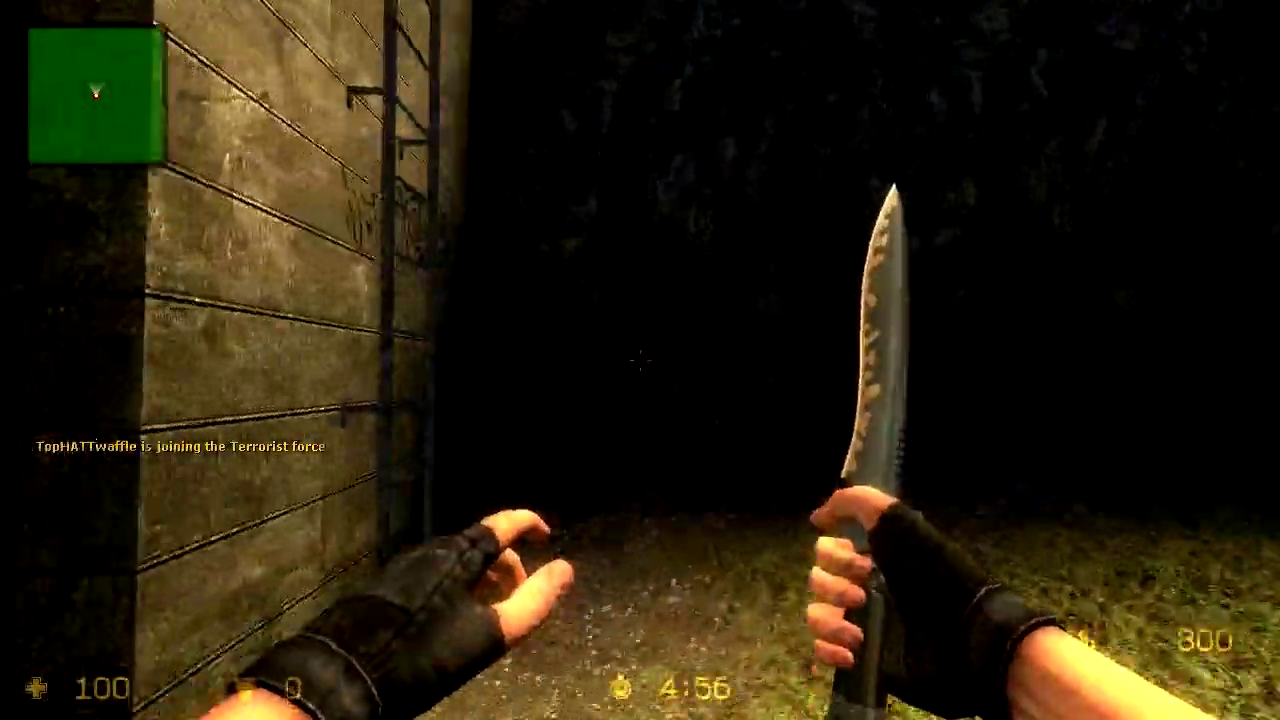
pyautogui.press('w')
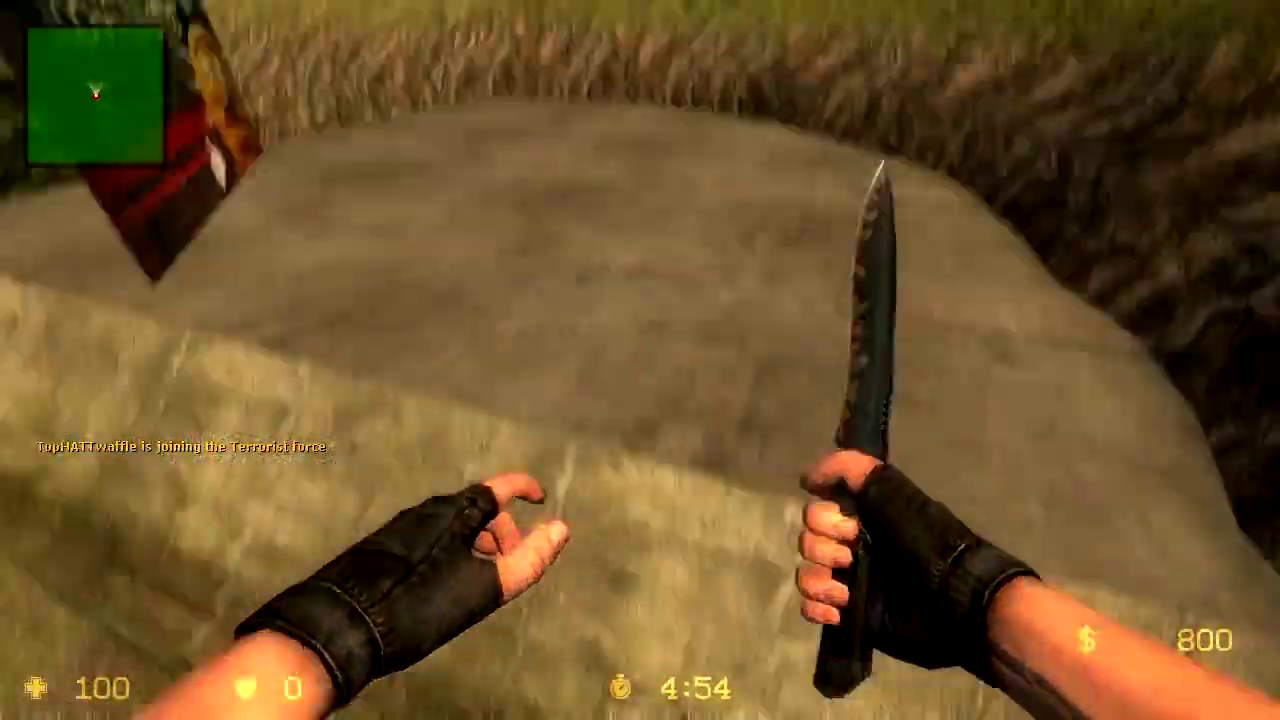
pyautogui.press('w')
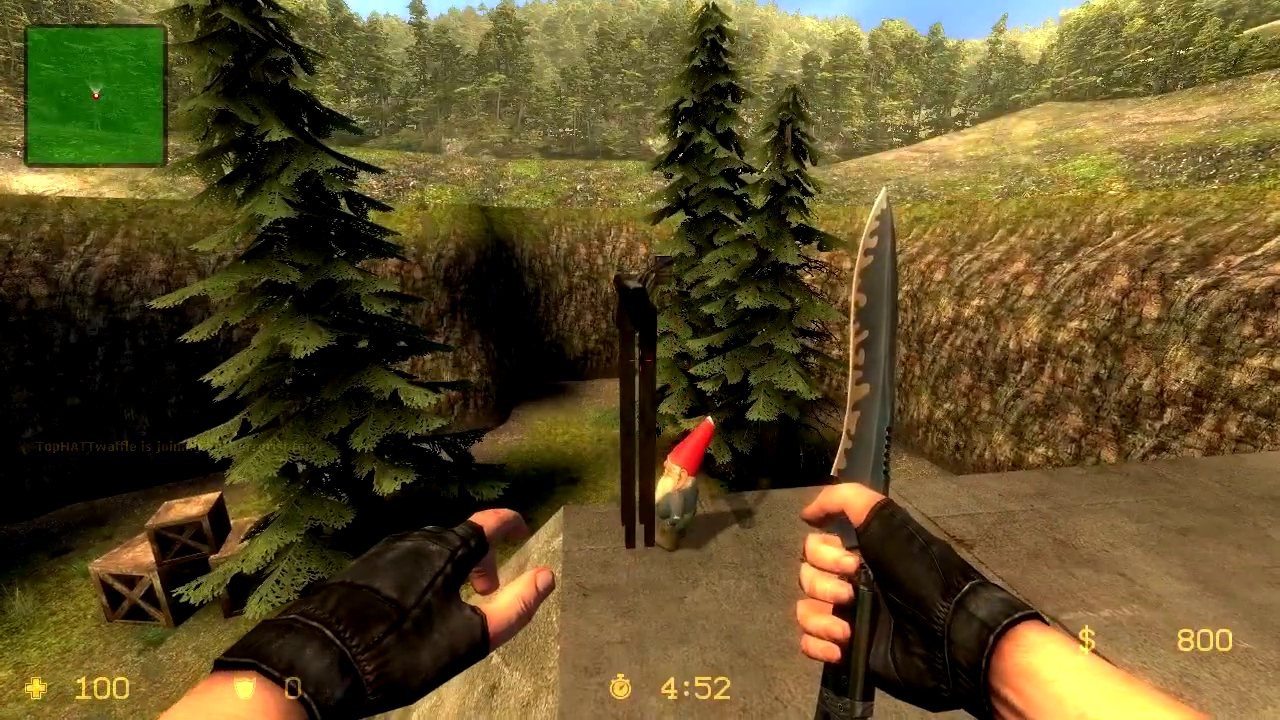
pyautogui.press('w')
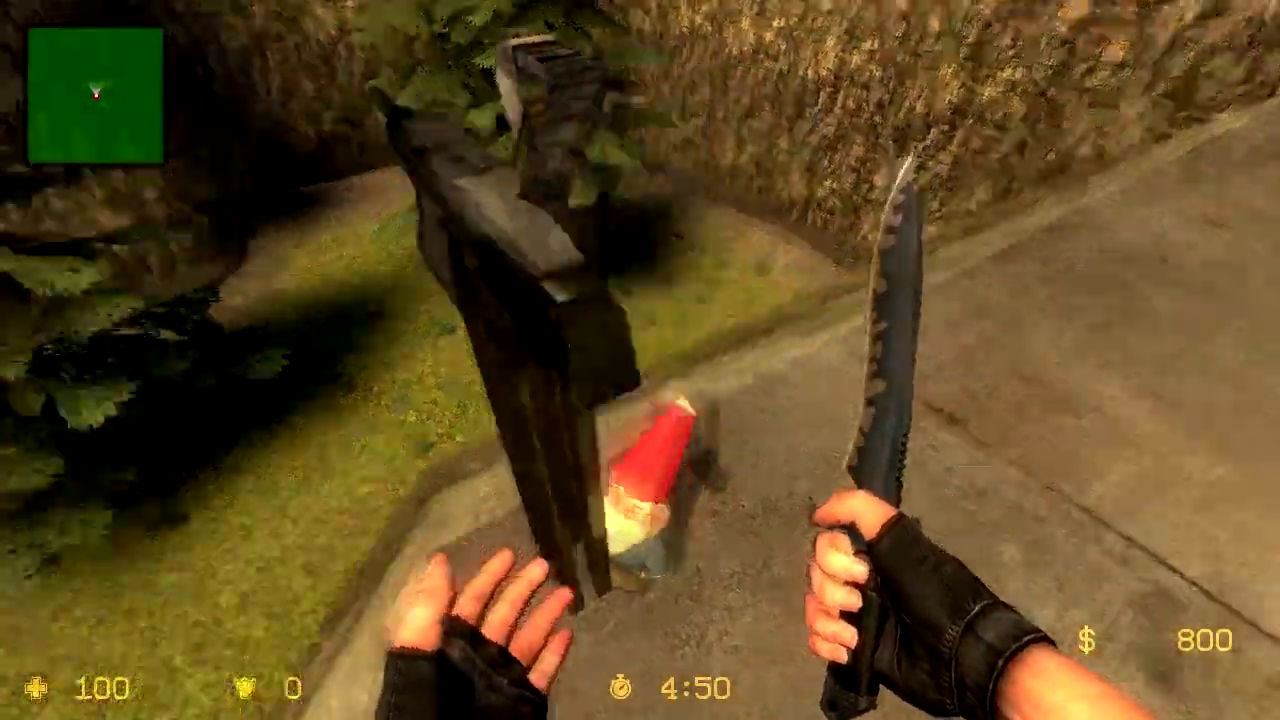
# Step: Test the mounted gun turret in-game by taking control of it, firing, and swinging its aim across the valley
pyautogui.click(640, 360)
pyautogui.press('w')
pyautogui.press('s')
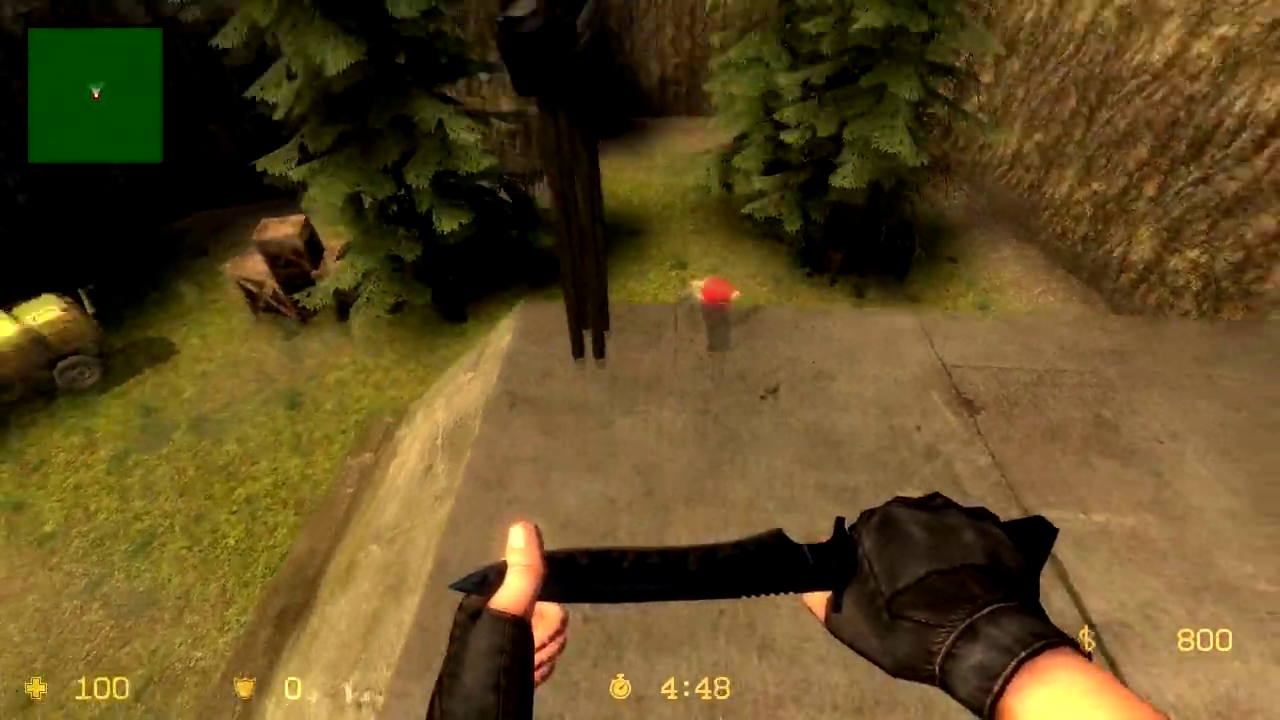
pyautogui.press('w')
pyautogui.click(640, 360)
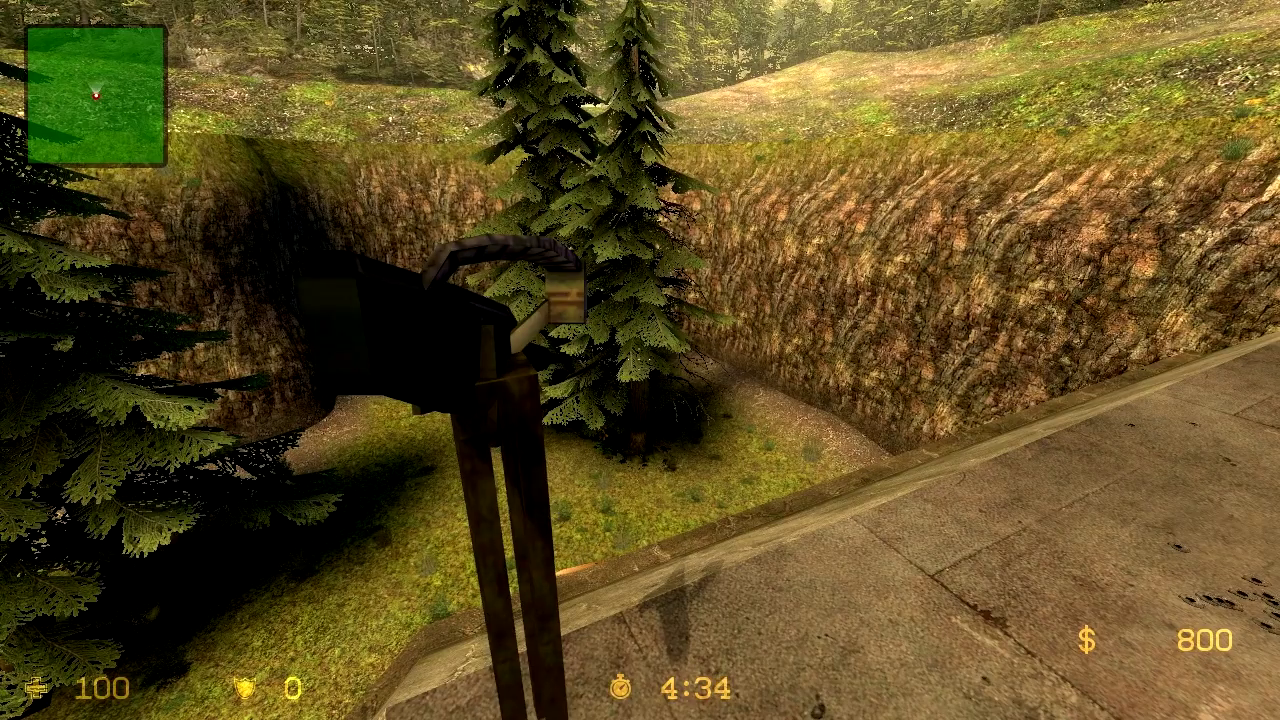
pyautogui.press('d')
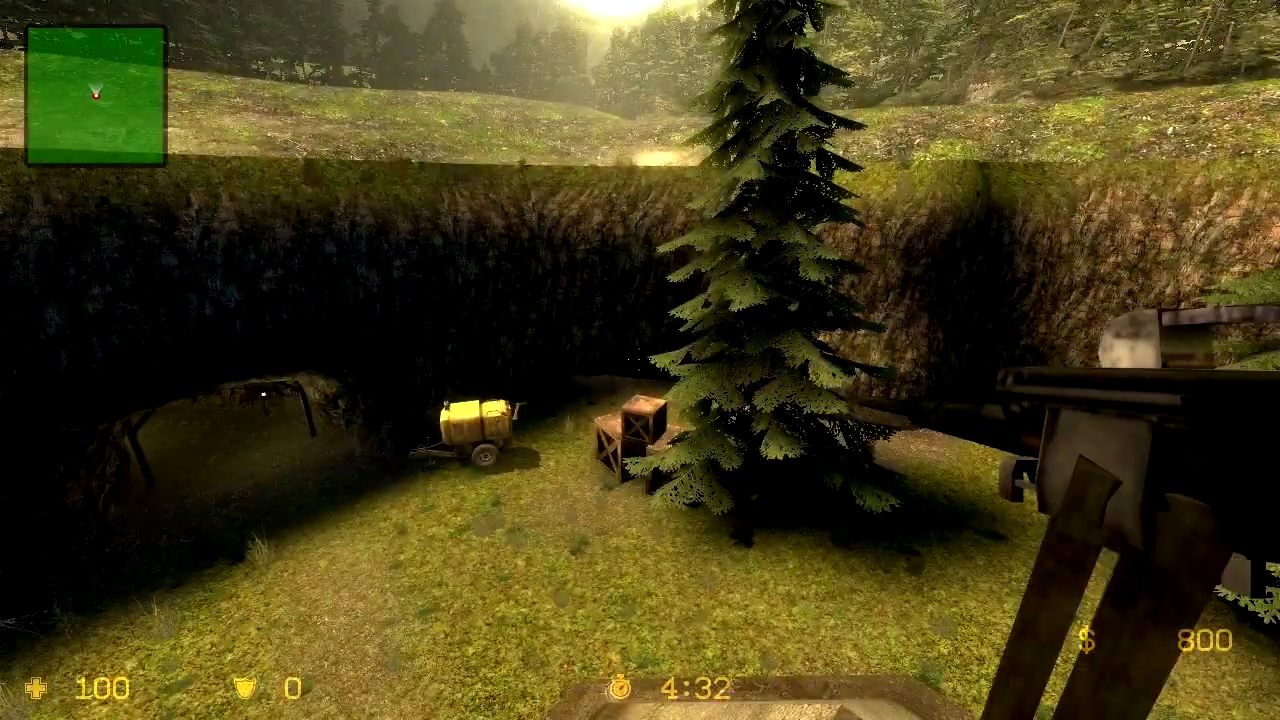